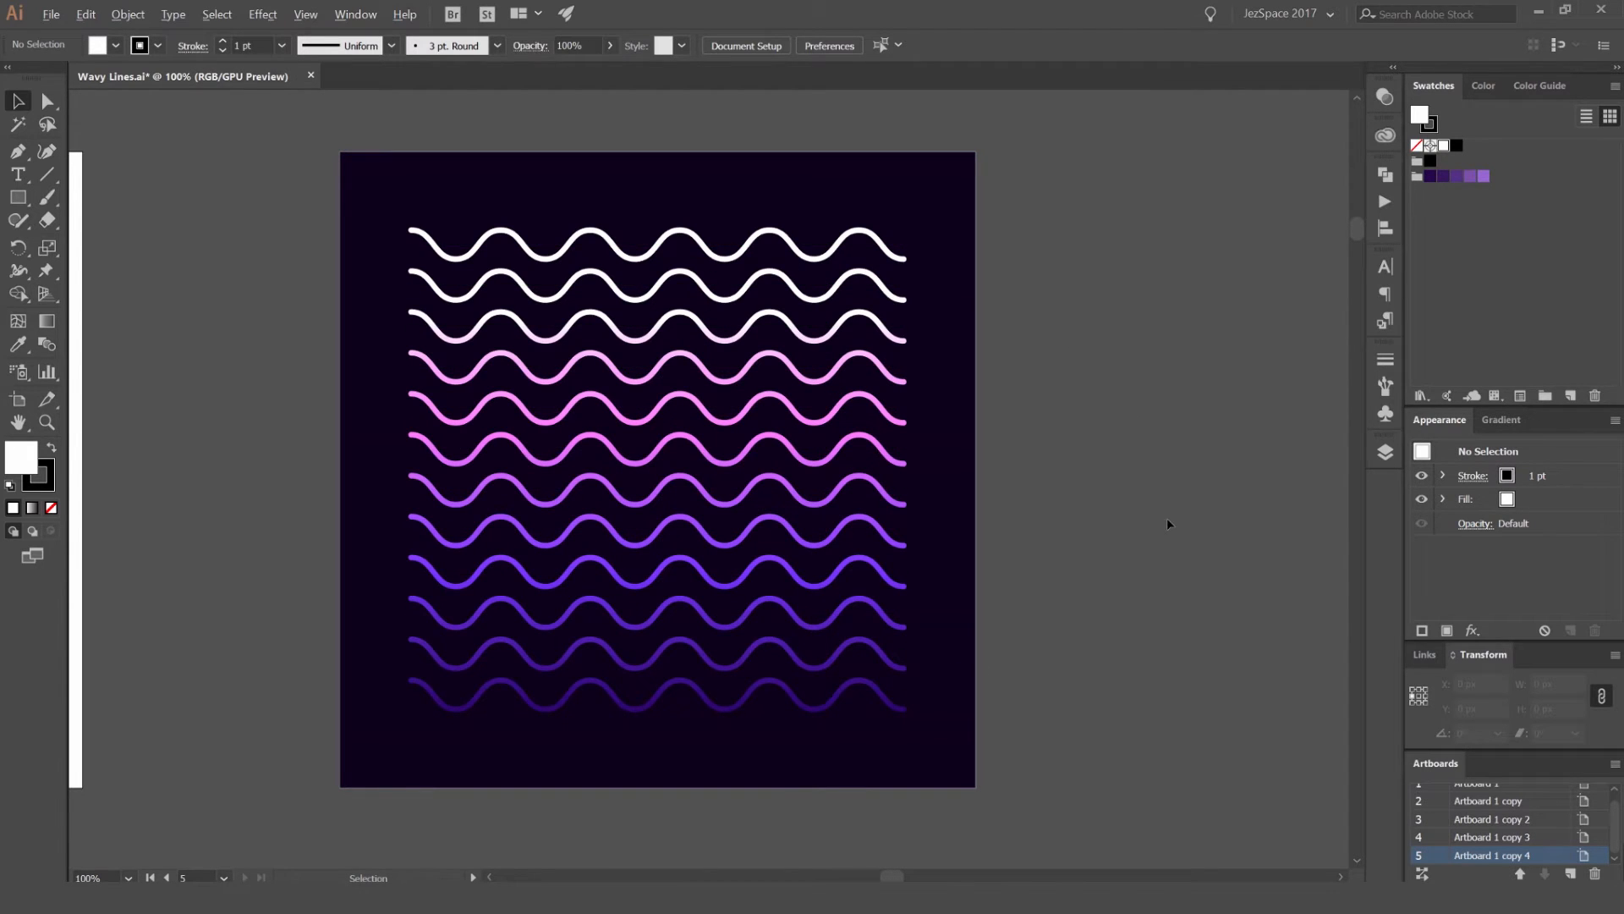
# Step: Go to the blank white artboard and look over the color themes saved in My Library
pyautogui.keyDown('alt'); pyautogui.scroll(-2, 1165, 518); pyautogui.keyUp('alt')
pyautogui.press('space')
pyautogui.moveTo(793, 303); pyautogui.dragTo(1094, 269)
pyautogui.keyDown('alt'); pyautogui.scroll(1, 827, 398); pyautogui.keyUp('alt')
pyautogui.press('space')
pyautogui.moveTo(897, 404); pyautogui.dragTo(910, 403)
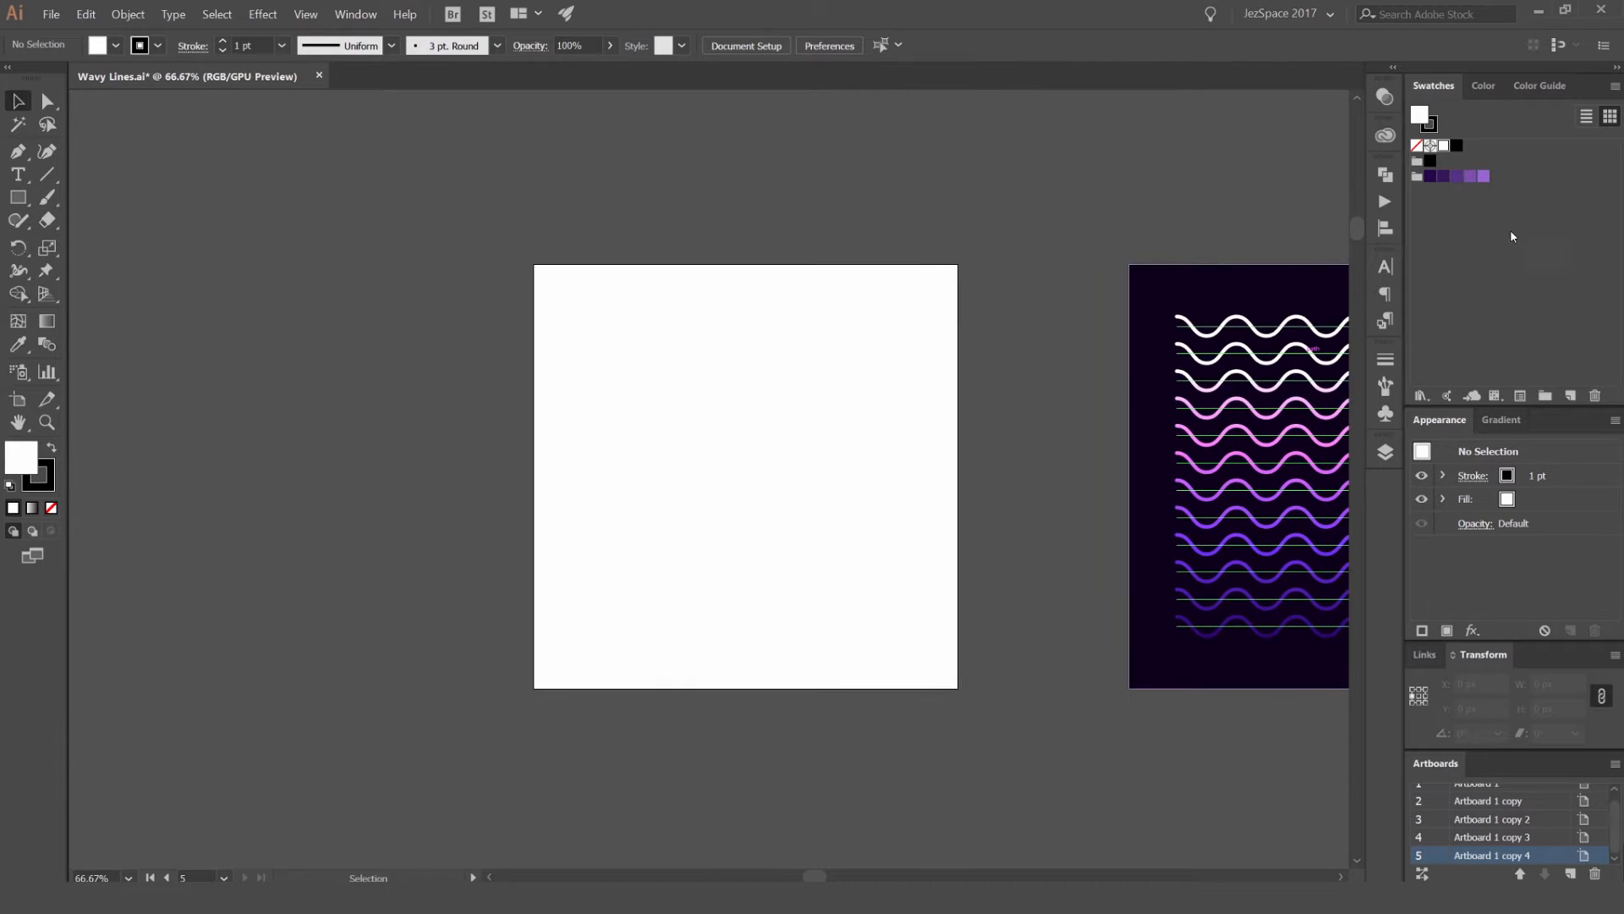
pyautogui.click(1385, 136)
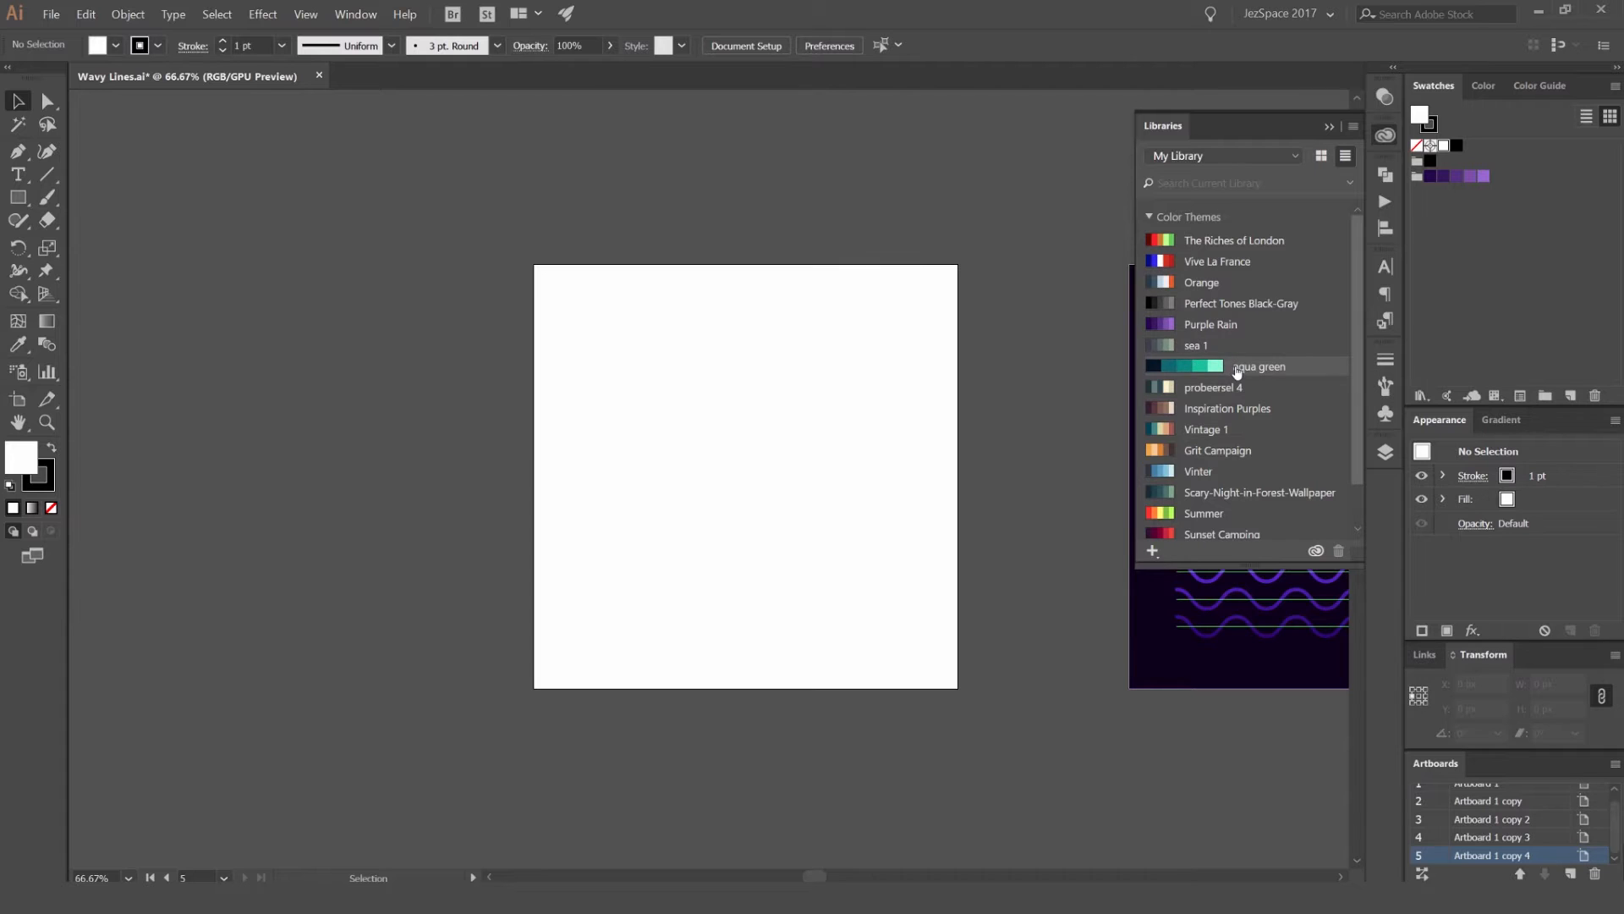
pyautogui.click(1385, 136)
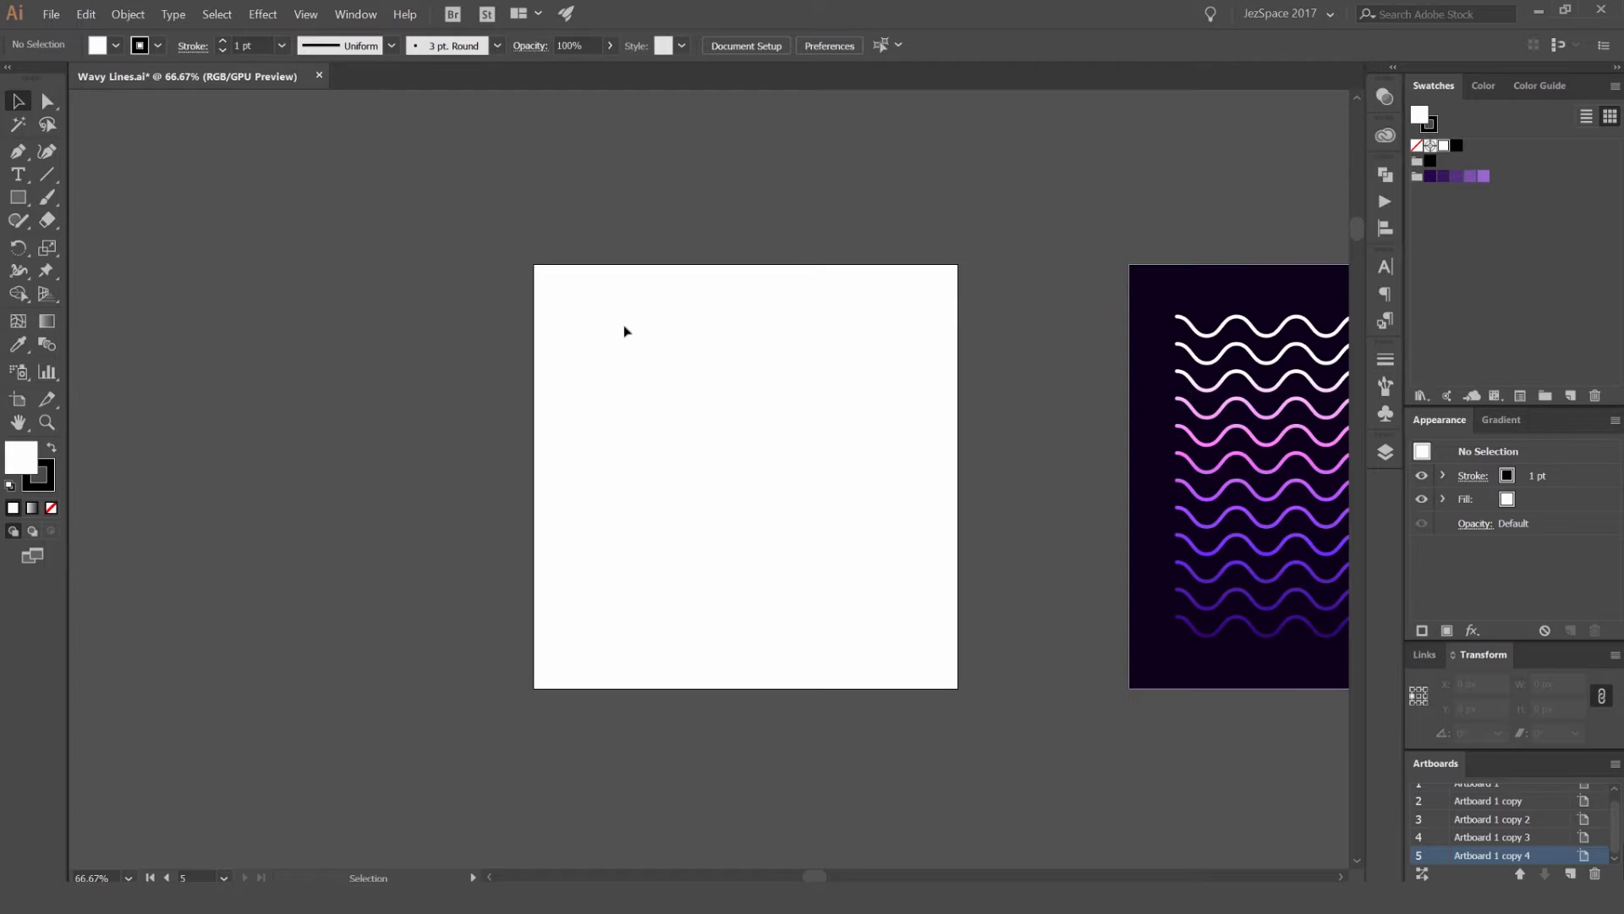
# Step: Draw a 1000 x 1000 px square covering the blank artboard and fill it with the darkest purple of the swatch group
pyautogui.press('m')
pyautogui.click(15, 198)
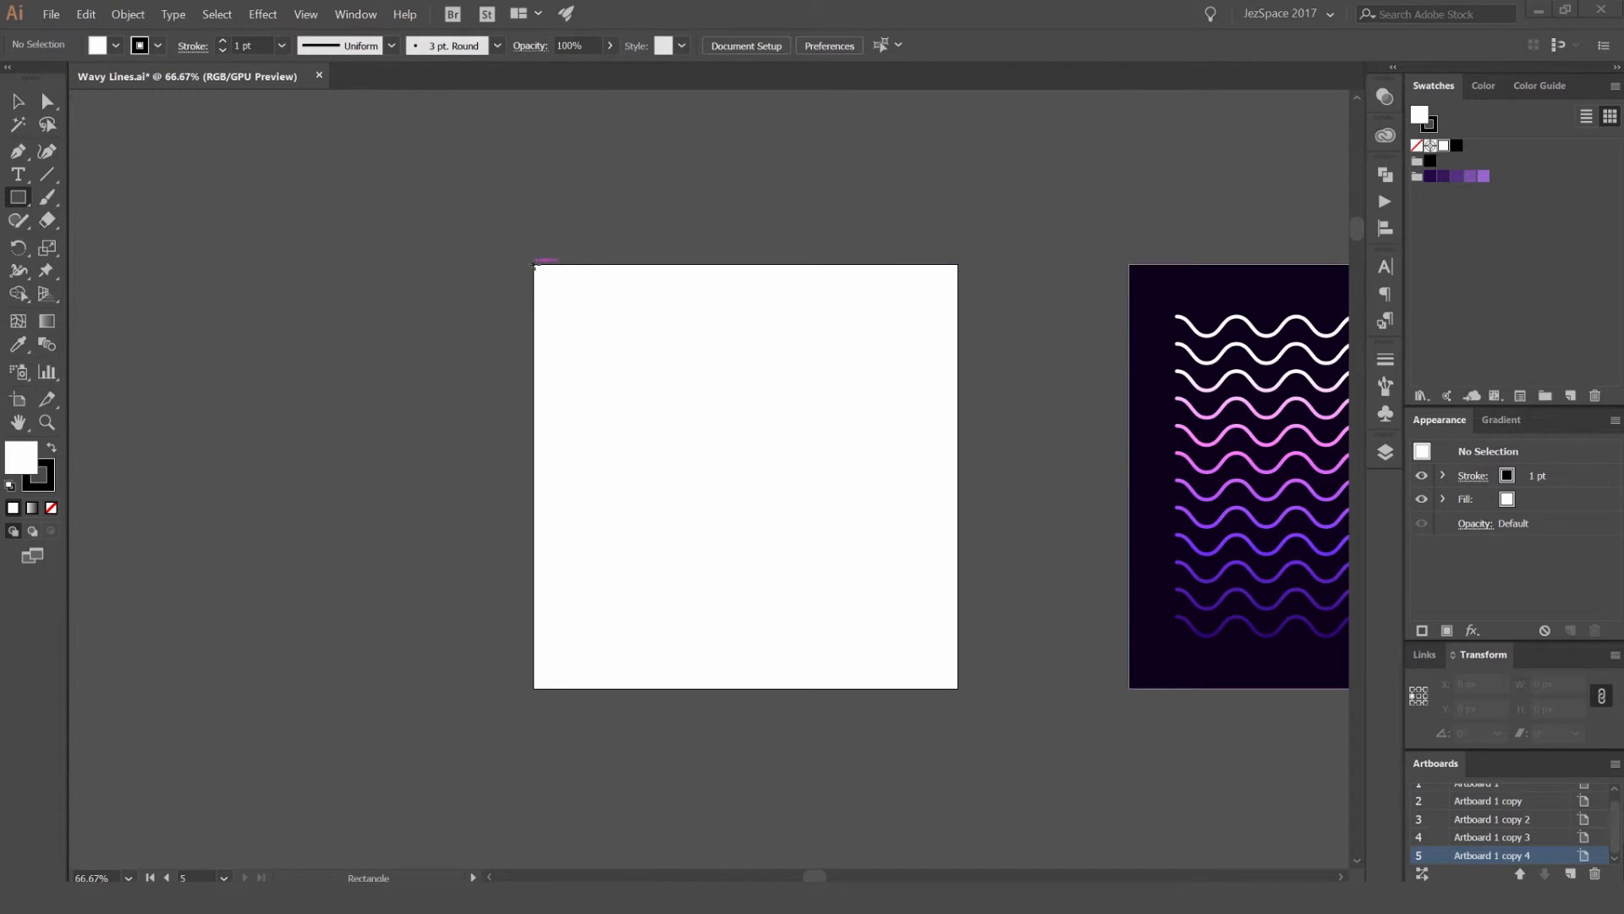
pyautogui.moveTo(956, 684)
pyautogui.mouseDown()
pyautogui.moveTo(903, 609)
pyautogui.moveTo(534, 264)
pyautogui.mouseUp()
pyautogui.click(1430, 176)
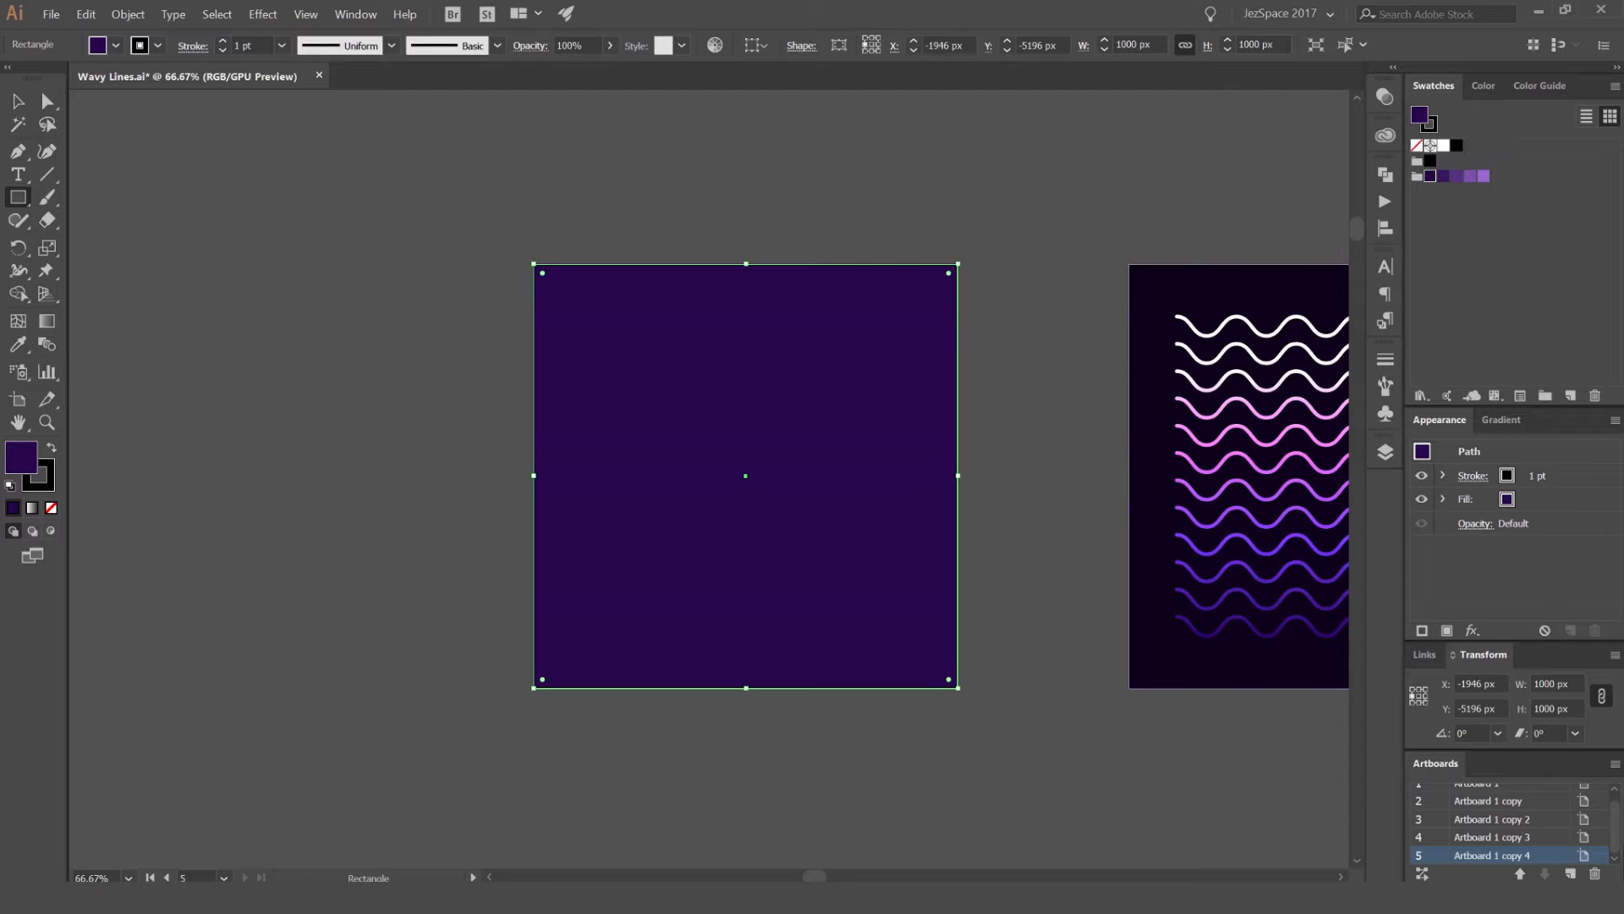
# Step: Switch the color sliders to HSB and lower the square's fill brightness to 10%
pyautogui.click(1482, 87)
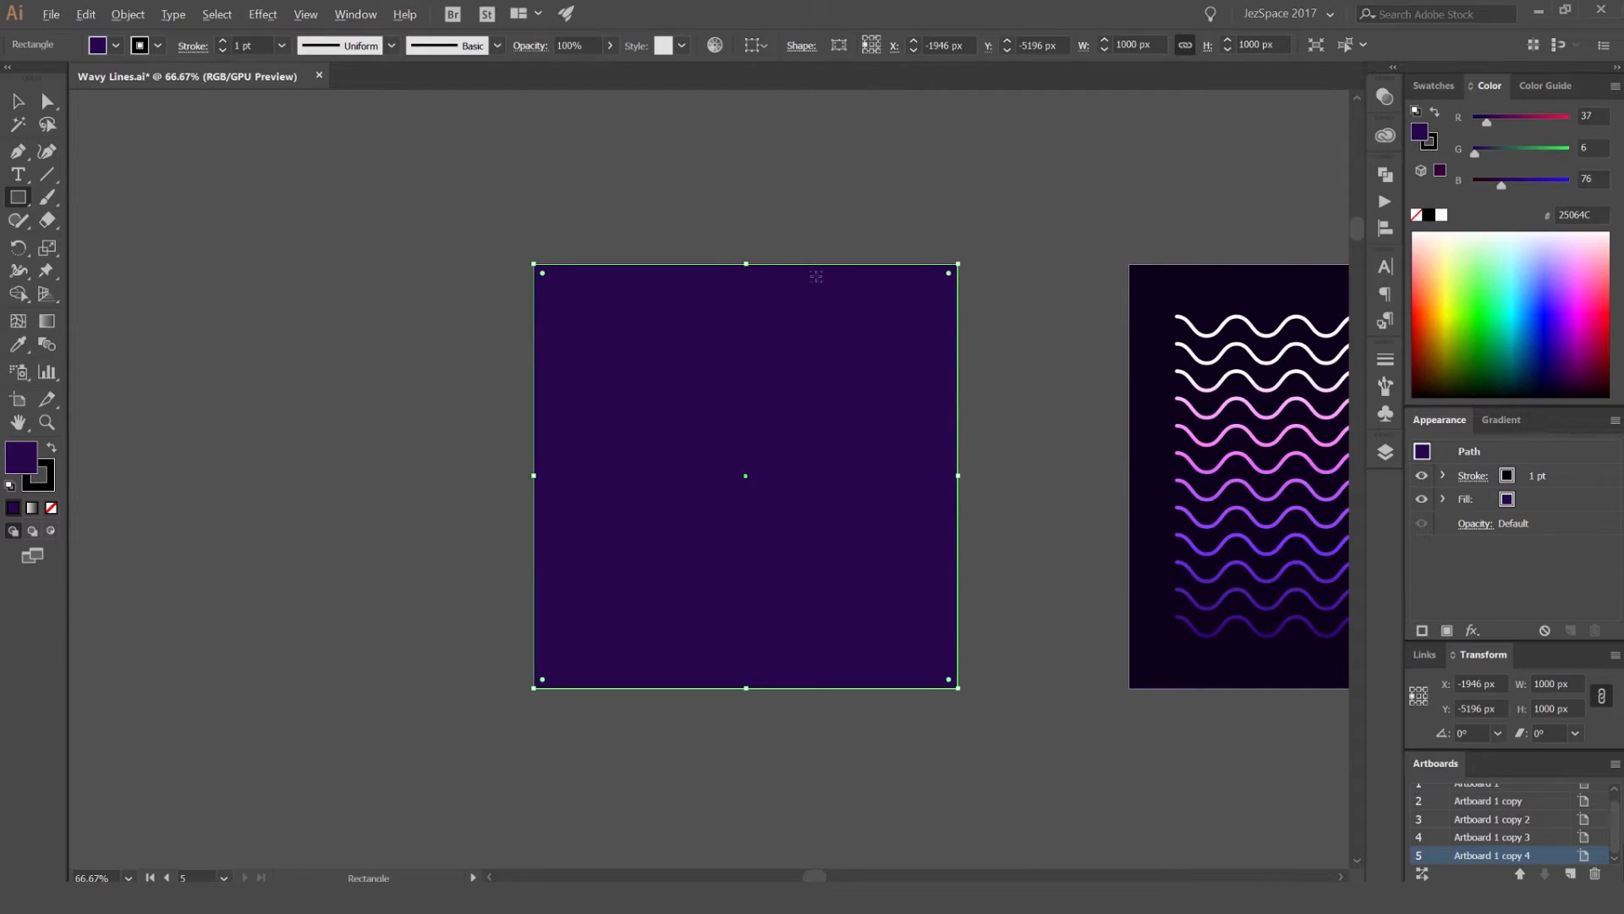
pyautogui.scroll(1, 815, 277)
pyautogui.press('space')
pyautogui.moveTo(1123, 319); pyautogui.dragTo(1141, 229)
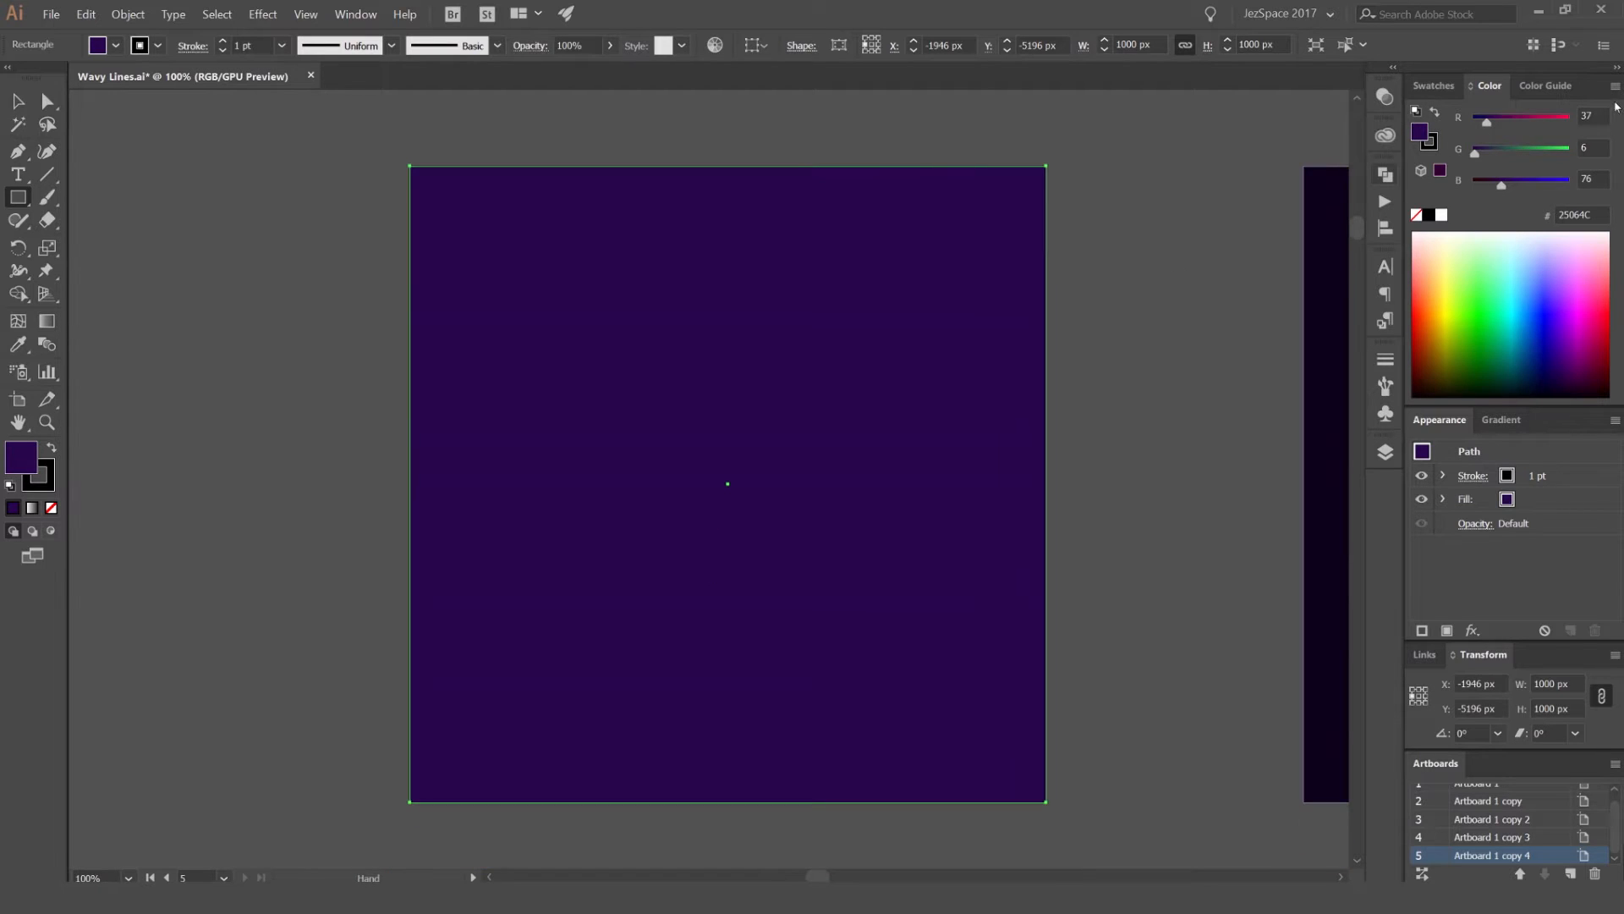
pyautogui.click(1616, 88)
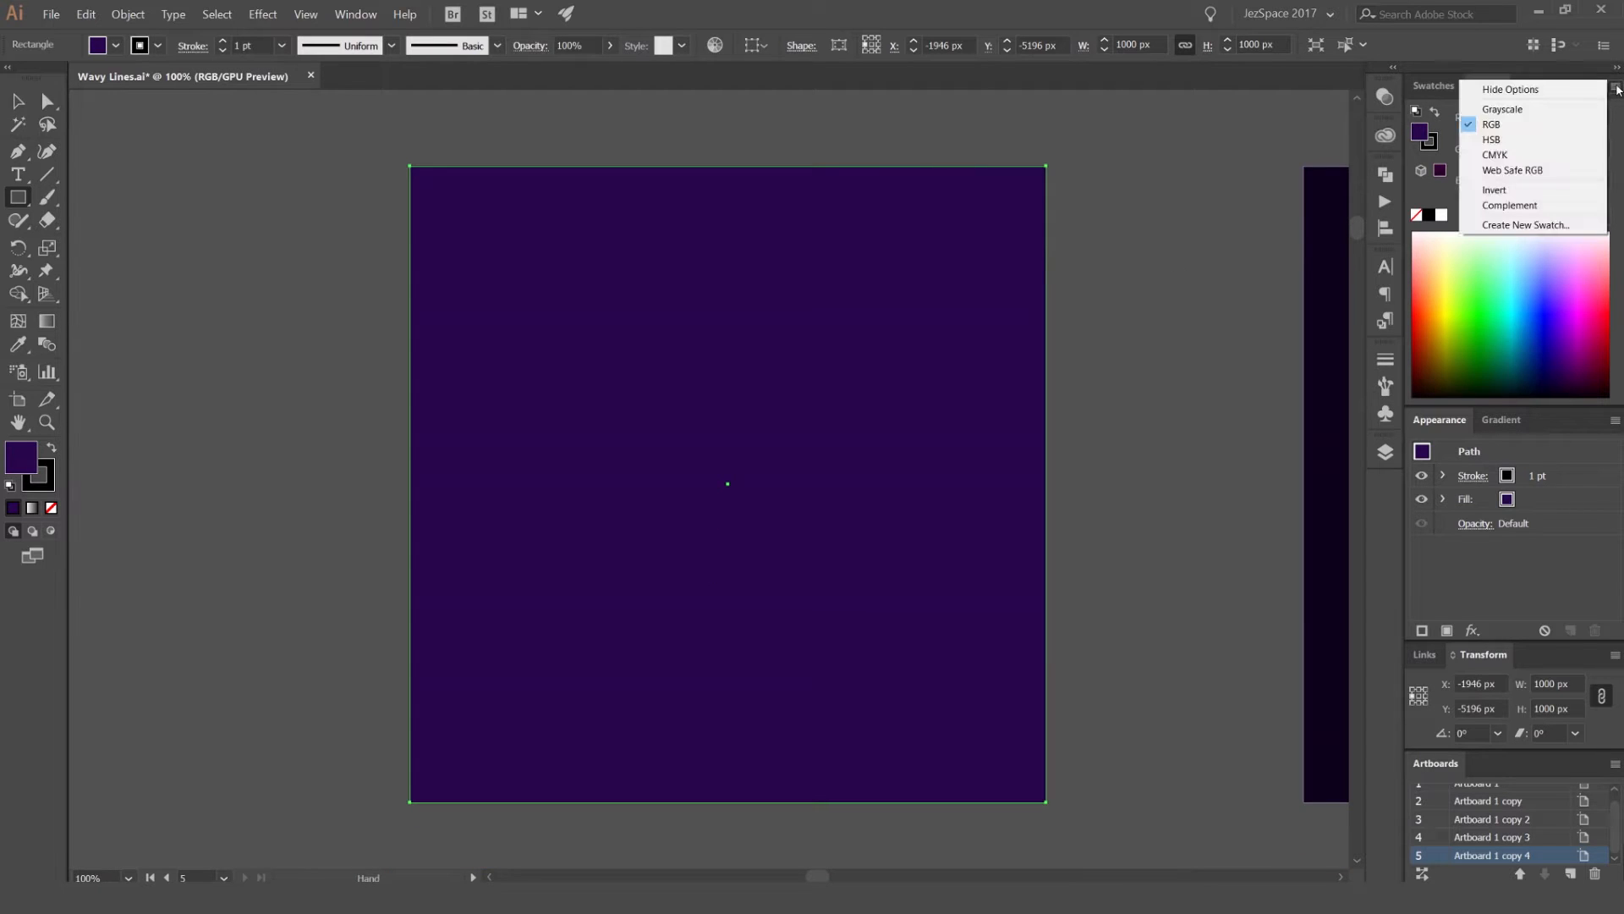
pyautogui.click(1496, 139)
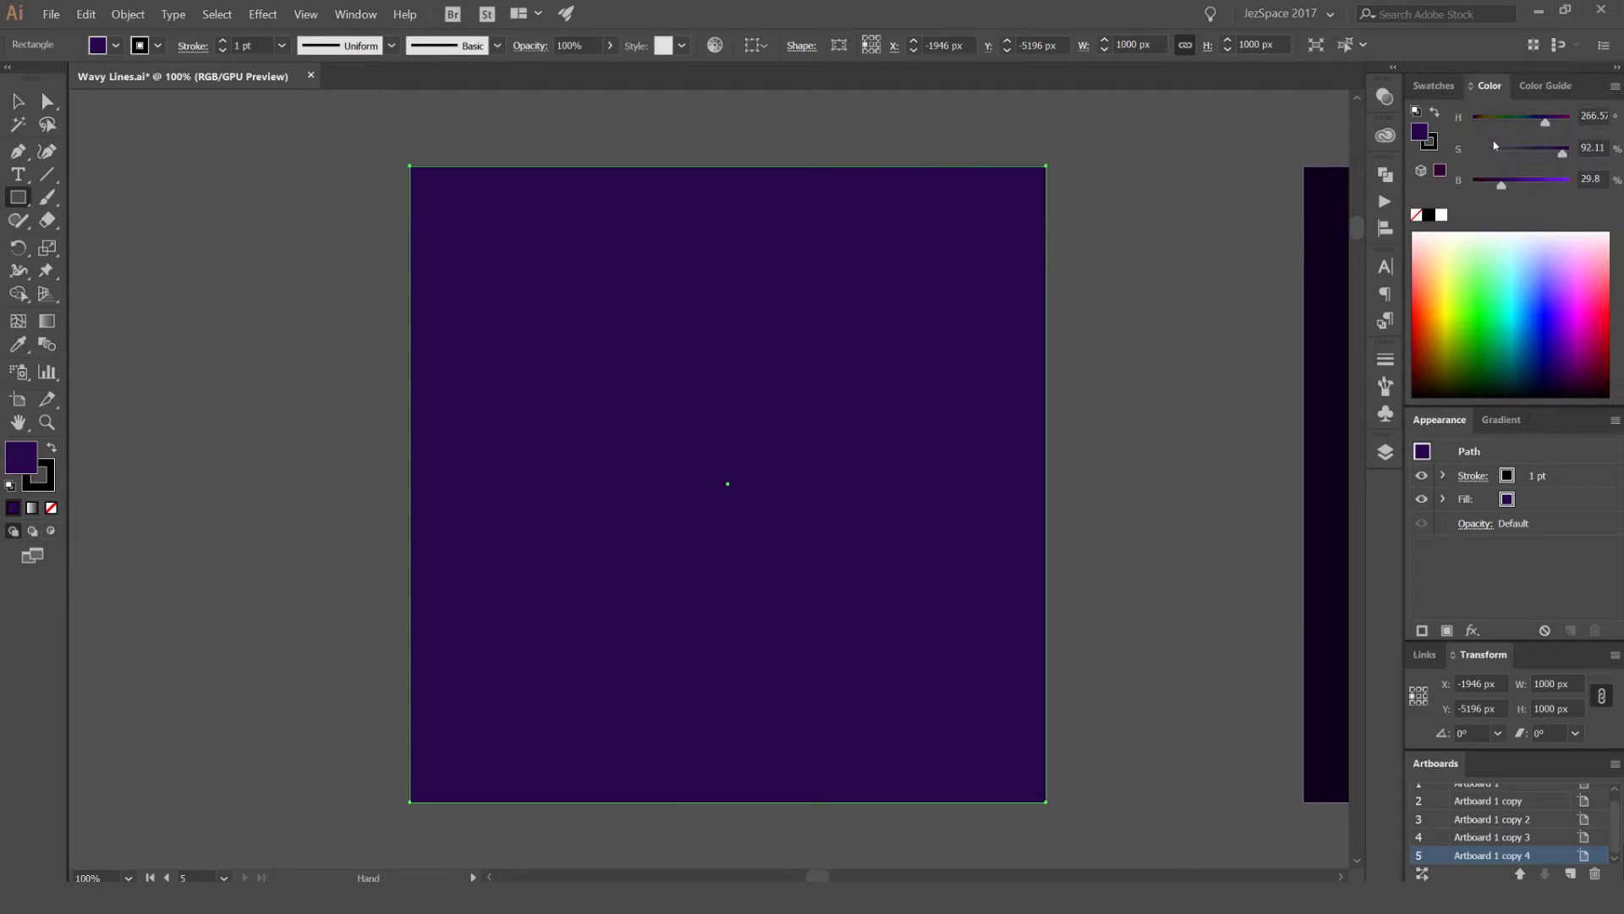
pyautogui.doubleClick(1590, 178)
pyautogui.write('20')
pyautogui.press('Return')
pyautogui.hotkey('shift', 'Down')
pyautogui.press('Down')
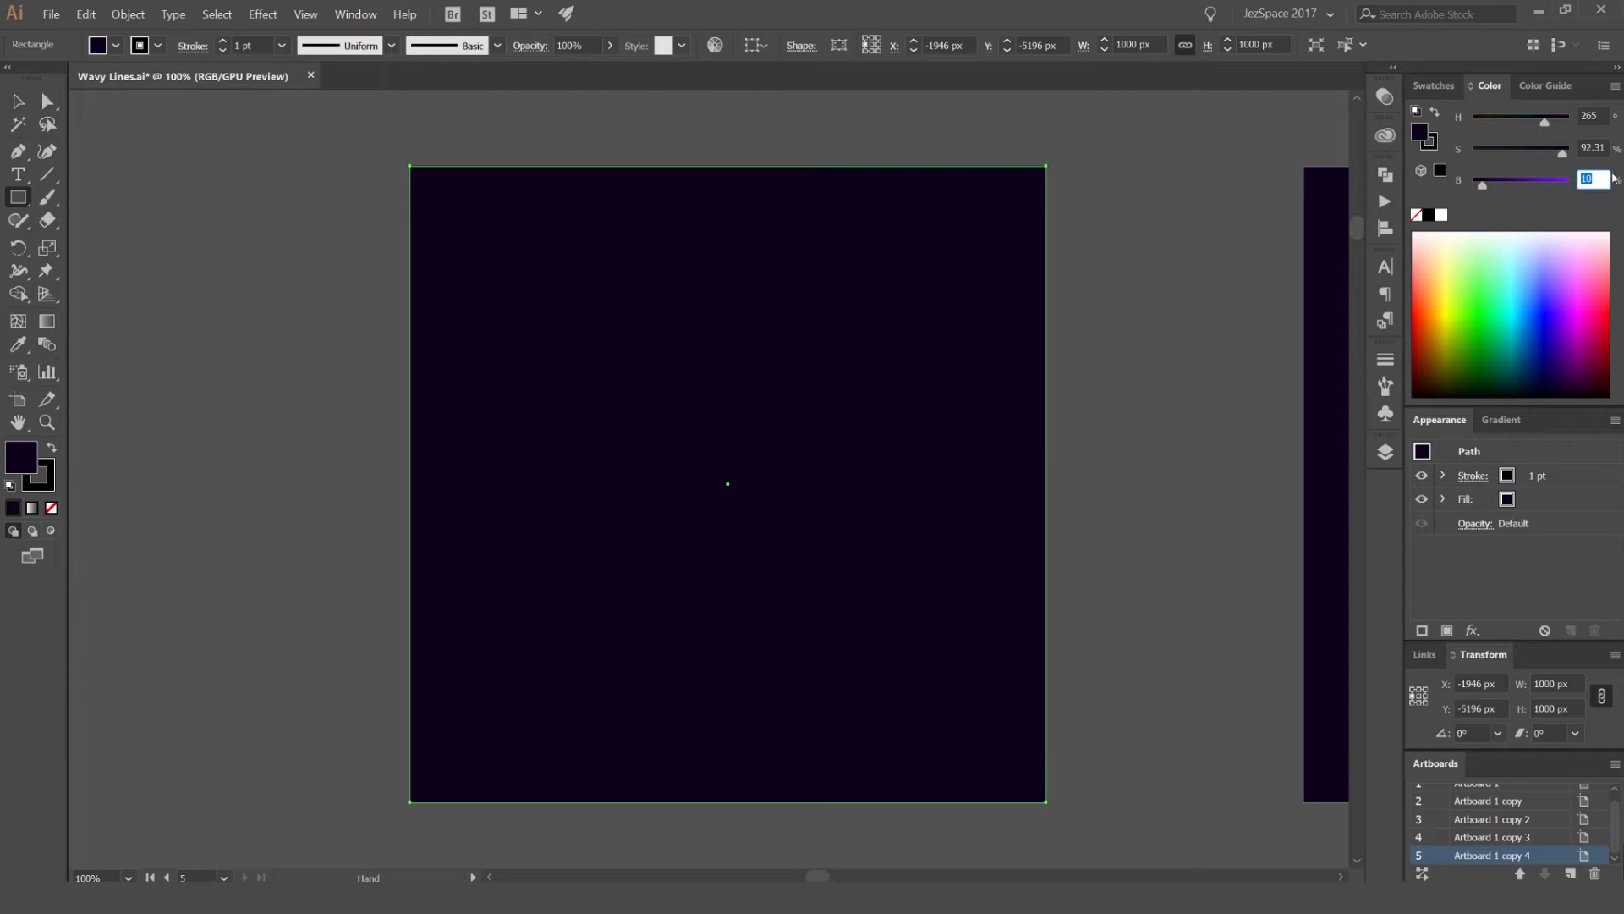
# Step: Return to the swatches, make the stroke color active and lock the dark background square
pyautogui.click(1433, 86)
pyautogui.press('v')
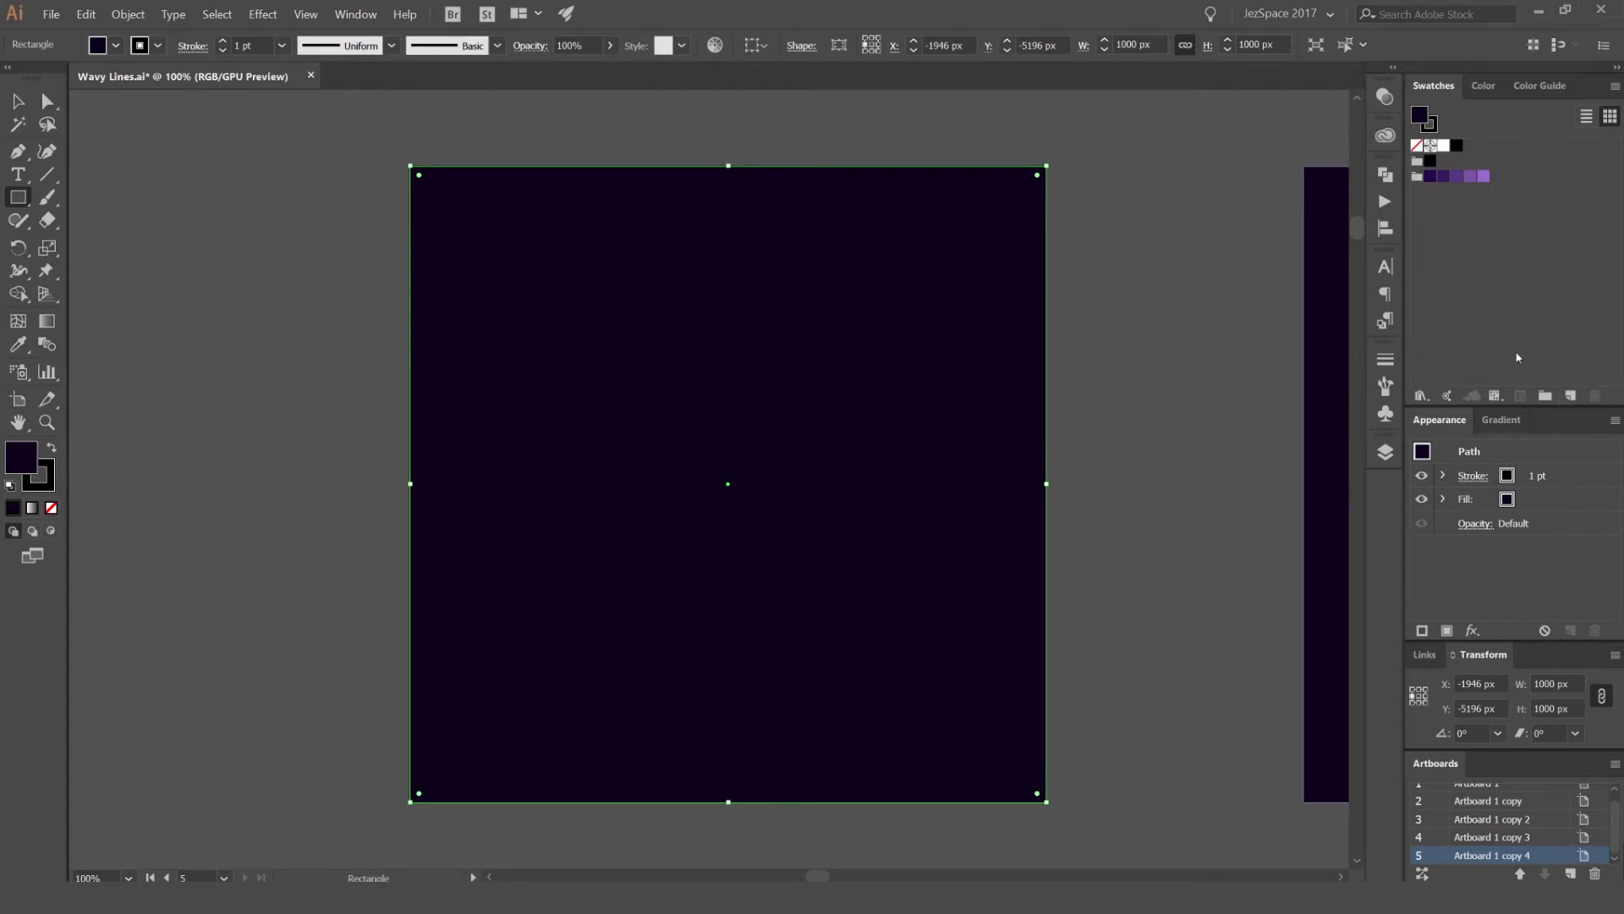
pyautogui.press('x')
pyautogui.press('a')
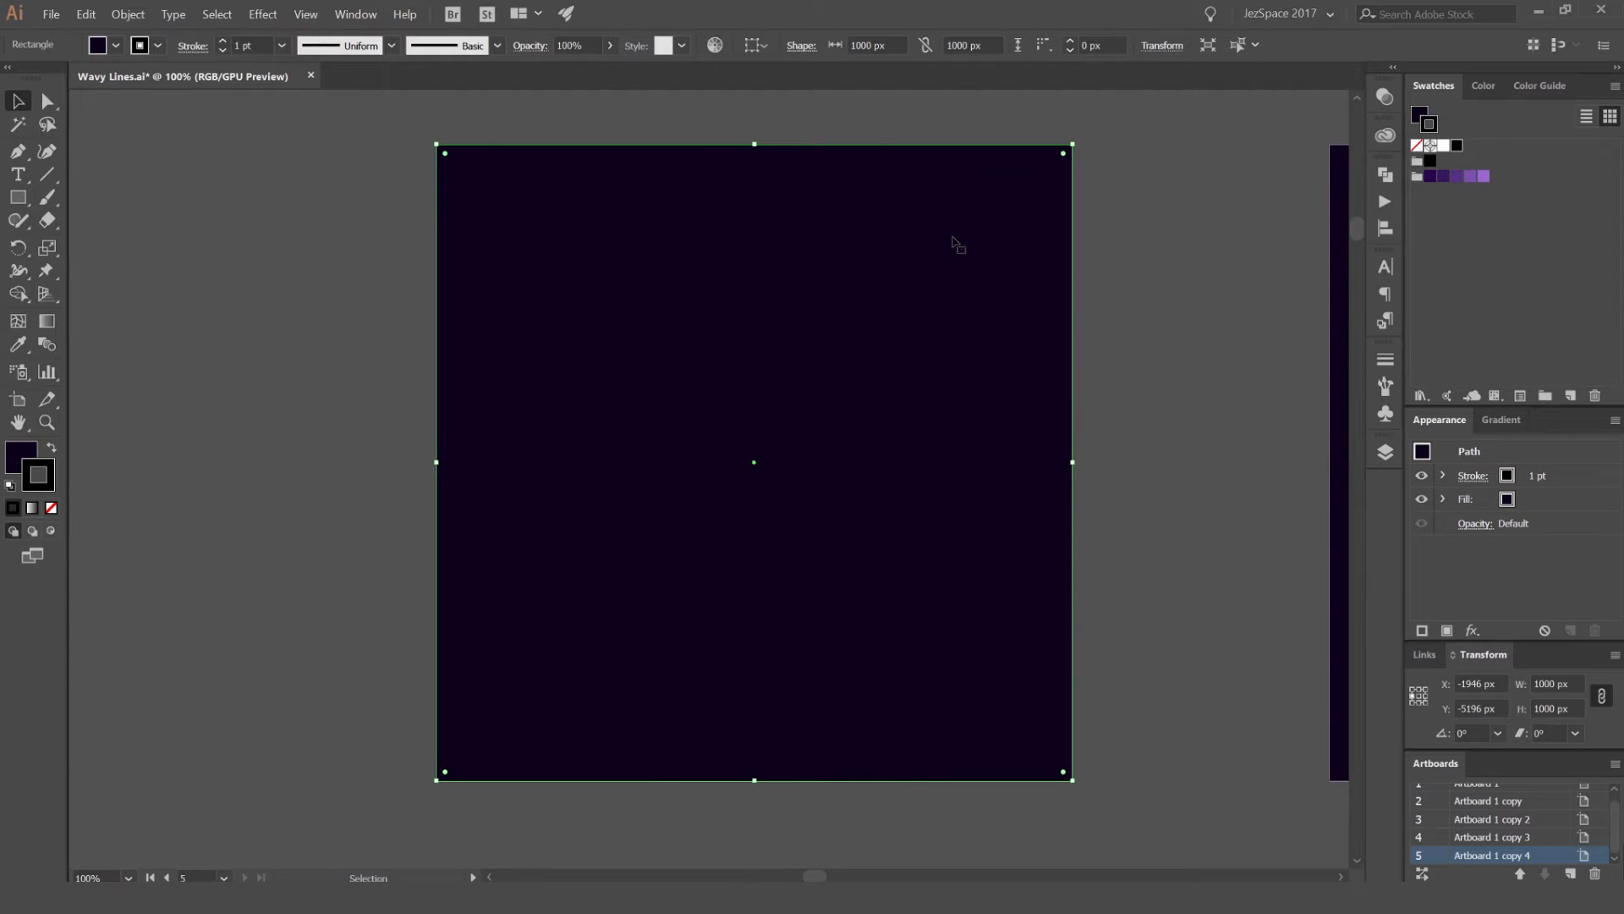
pyautogui.hotkey('ctrl', '2')
pyautogui.moveTo(949, 250); pyautogui.dragTo(955, 283)
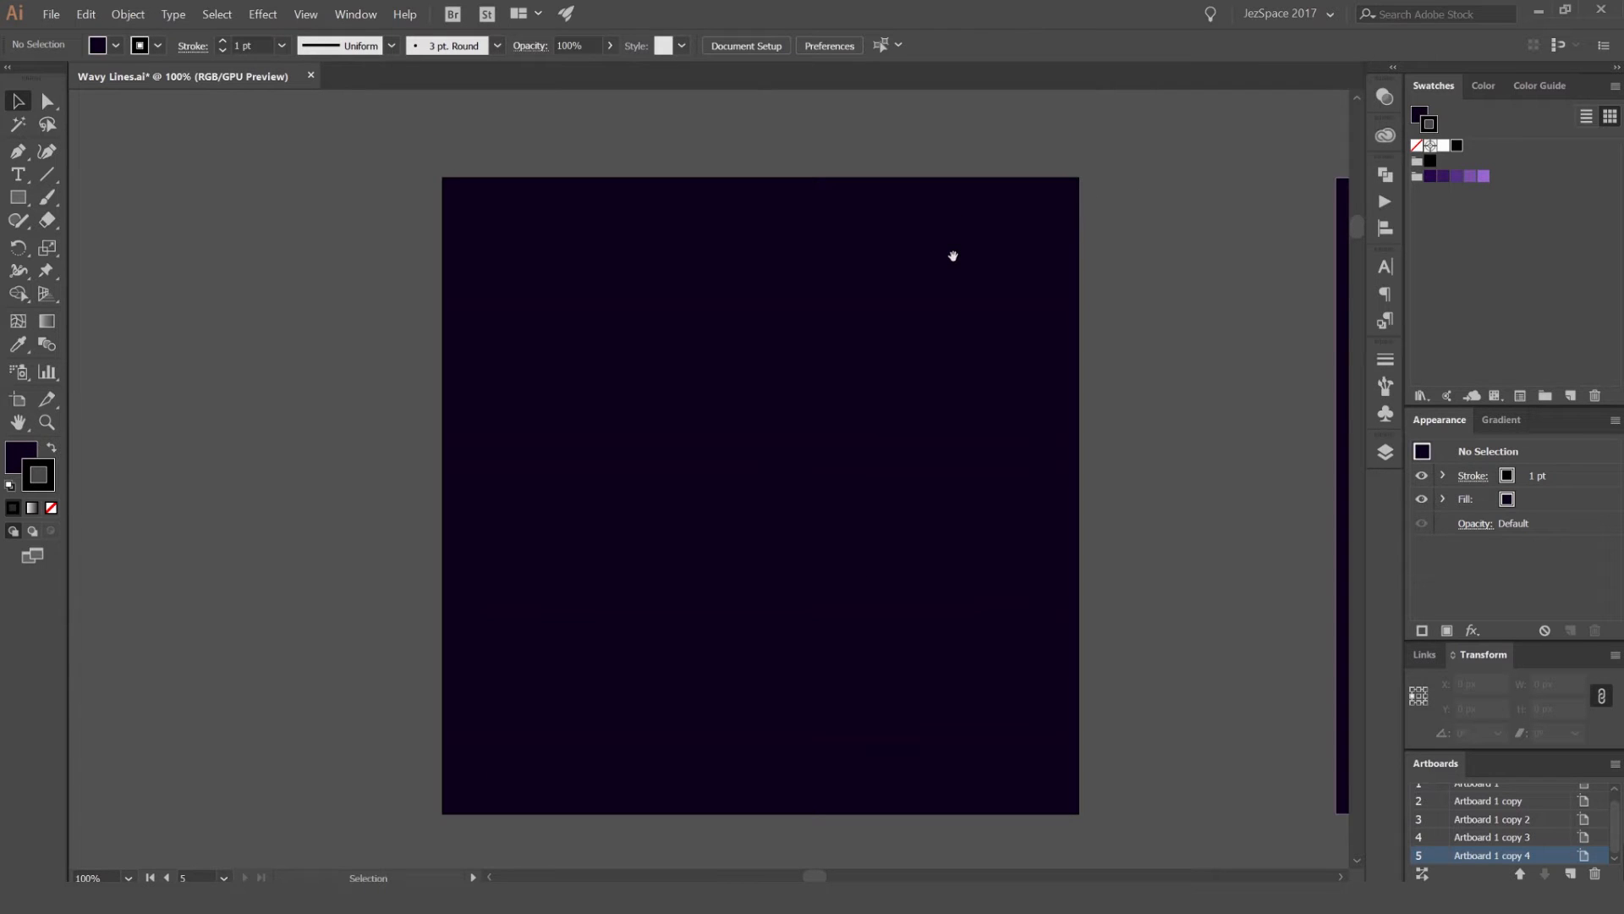
# Step: Draw a straight horizontal line about 788 px long near the upper edge of the dark square with the Pen tool
pyautogui.press('p')
pyautogui.click(509, 260)
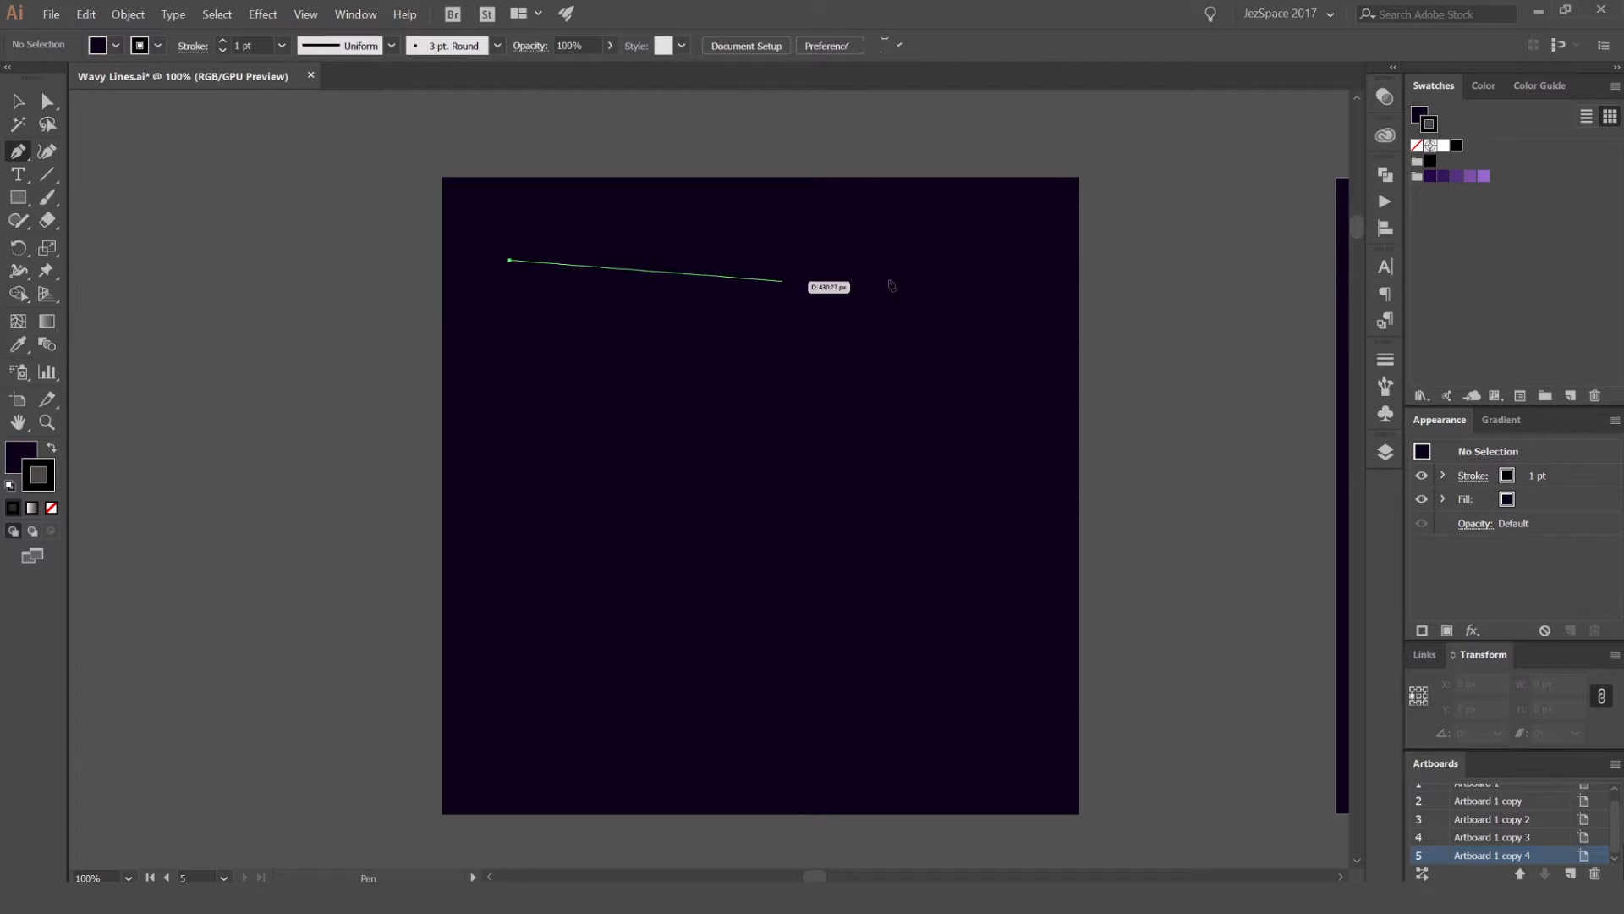
pyautogui.click(1012, 260)
pyautogui.press('v')
pyautogui.click(1042, 296)
# Step: Give the horizontal line the lightest purple swatch as its stroke color and a stroke weight of 12 pt
pyautogui.moveTo(1001, 180); pyautogui.dragTo(758, 300)
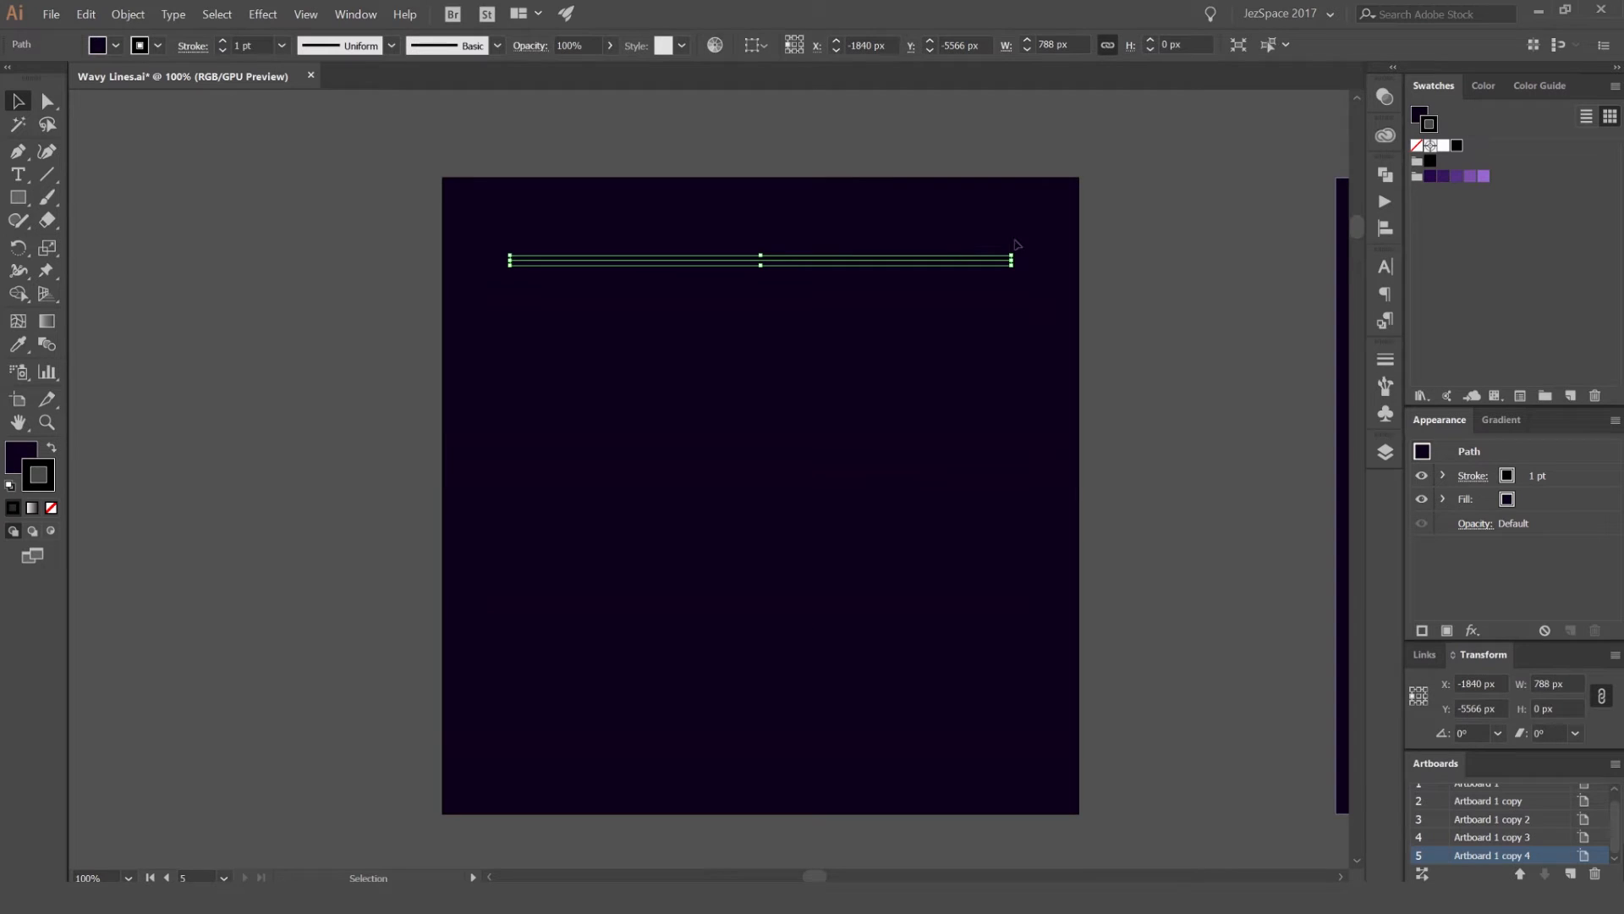
pyautogui.click(1483, 176)
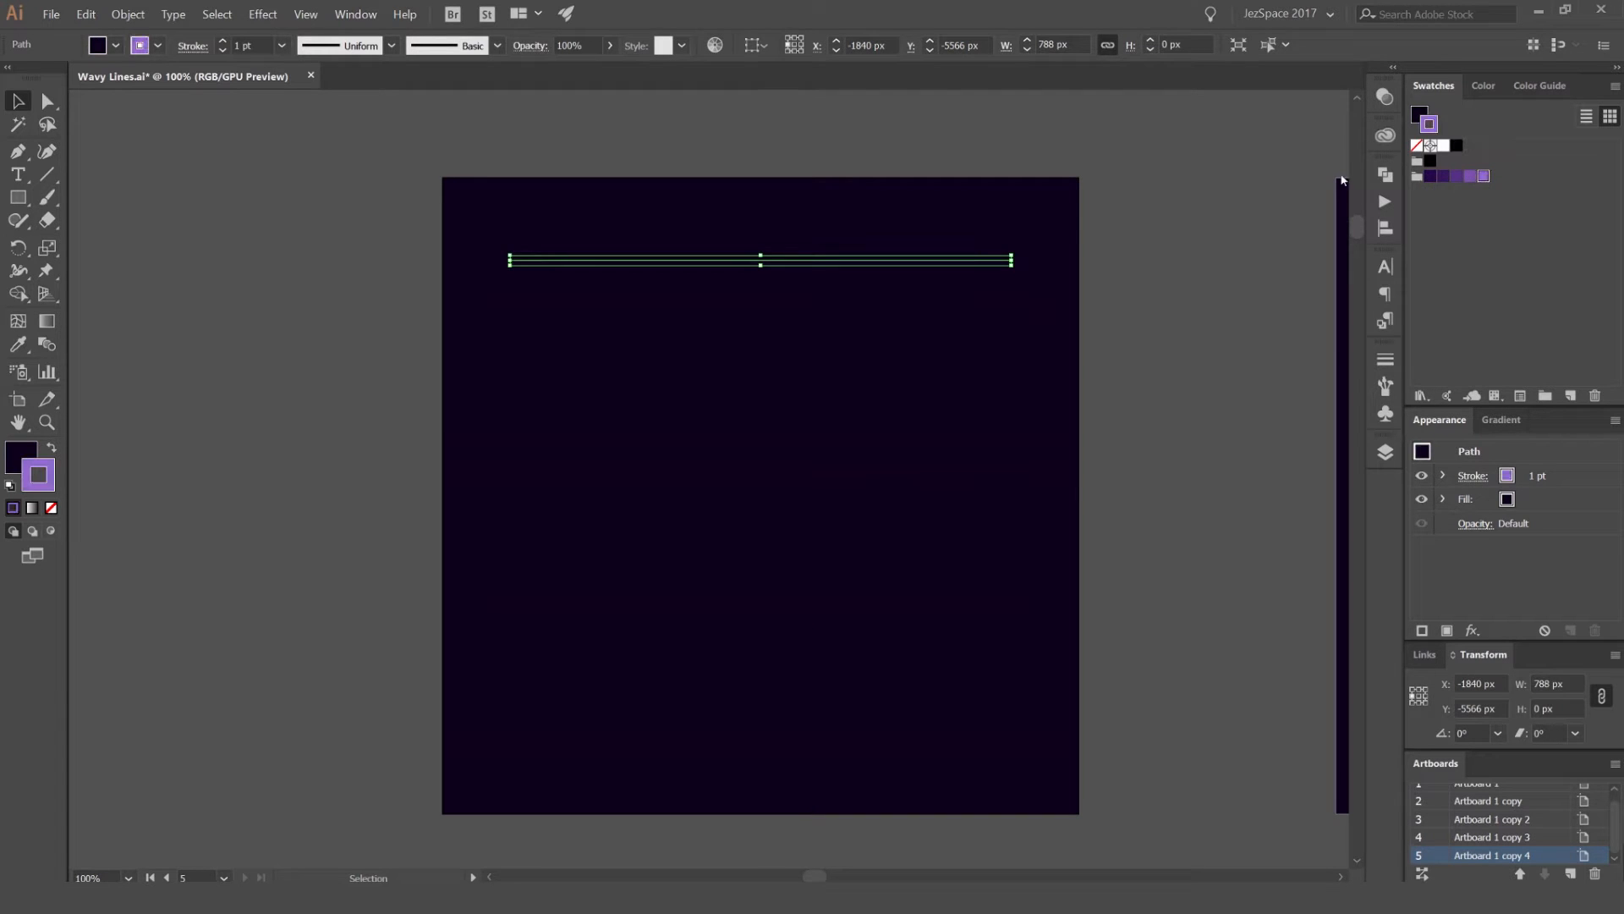
pyautogui.tripleClick(223, 41)
pyautogui.tripleClick(223, 41)
pyautogui.tripleClick(223, 41)
pyautogui.doubleClick(223, 41)
pyautogui.click(867, 228)
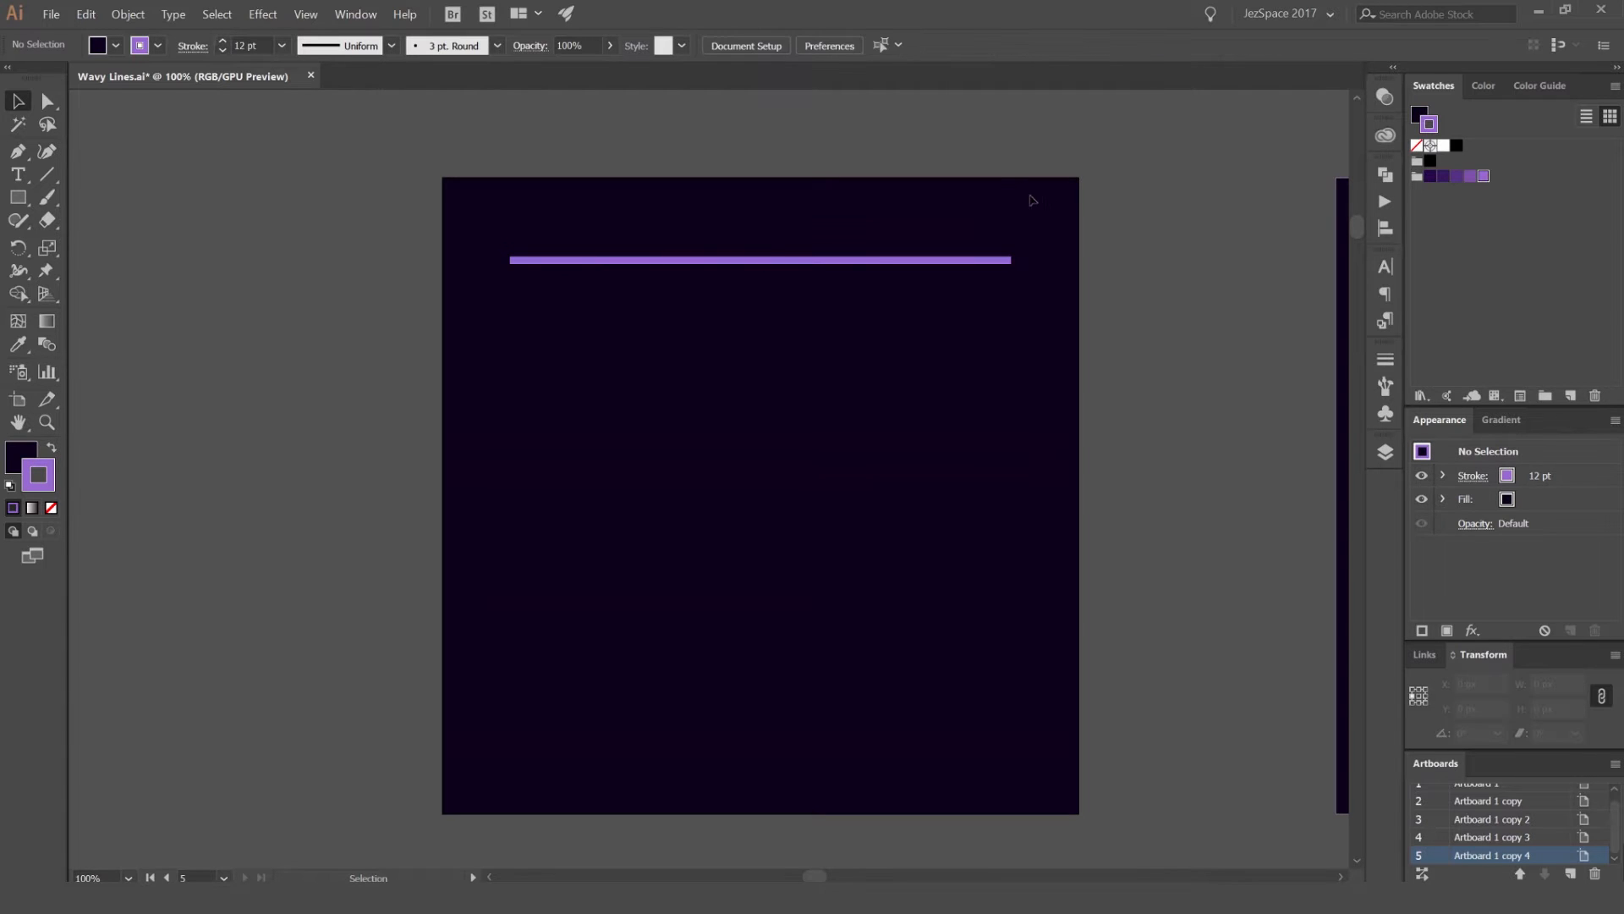
# Step: Apply round caps to the horizontal line's stroke and check its end up close
pyautogui.hotkey('ctrl', '=')
pyautogui.moveTo(1051, 158); pyautogui.dragTo(881, 327)
pyautogui.click(1384, 360)
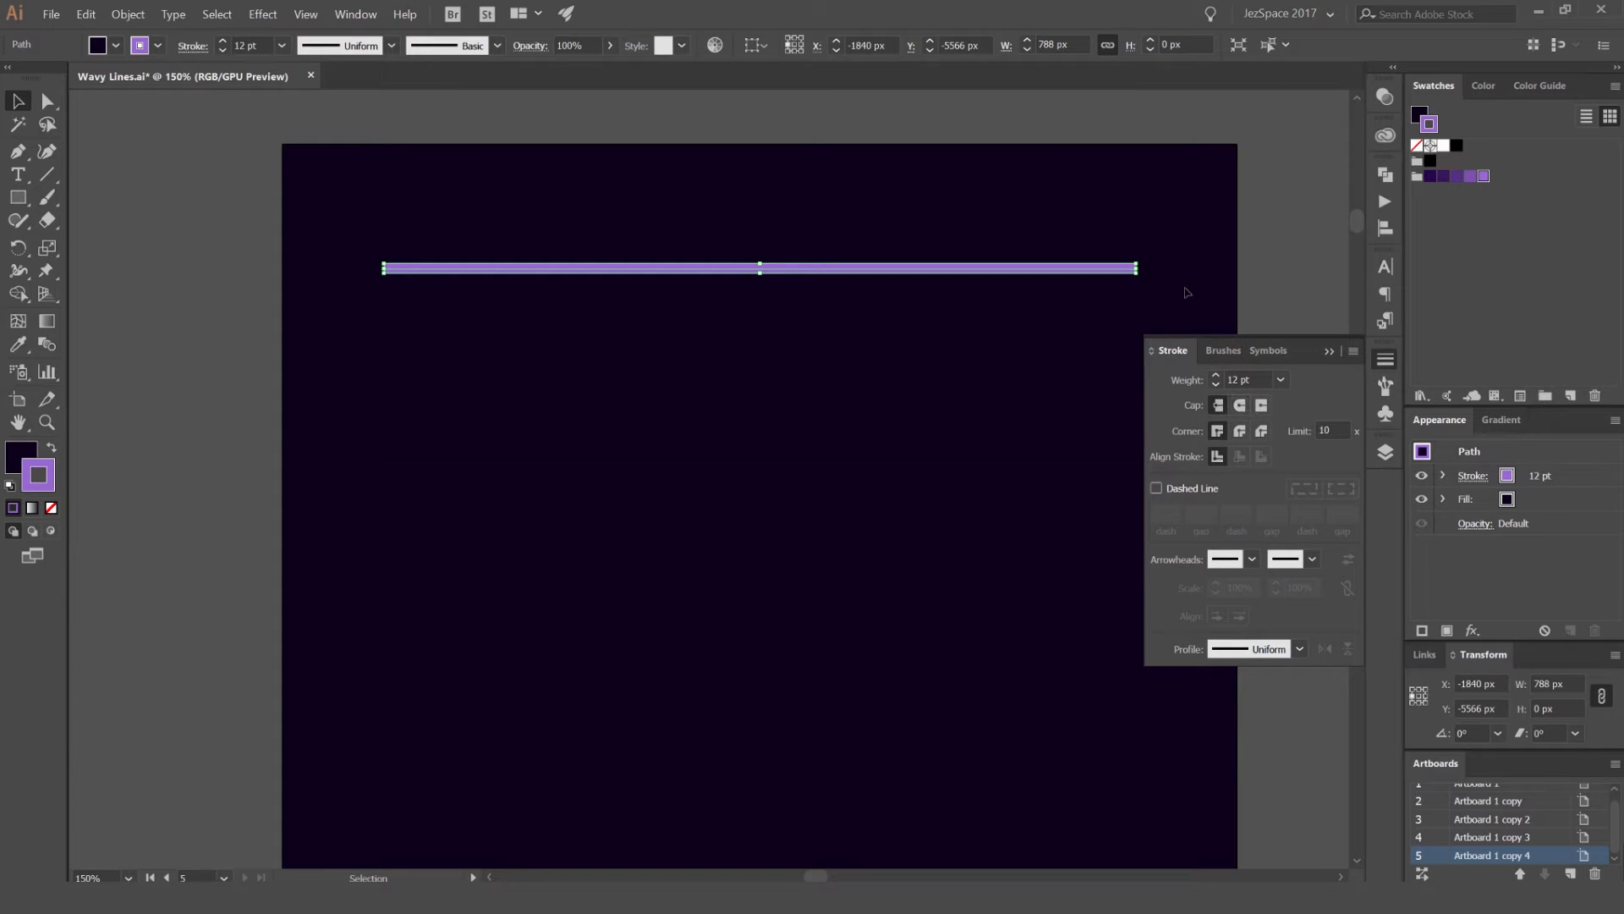
pyautogui.click(1240, 265)
pyautogui.scroll(3, 1153, 265)
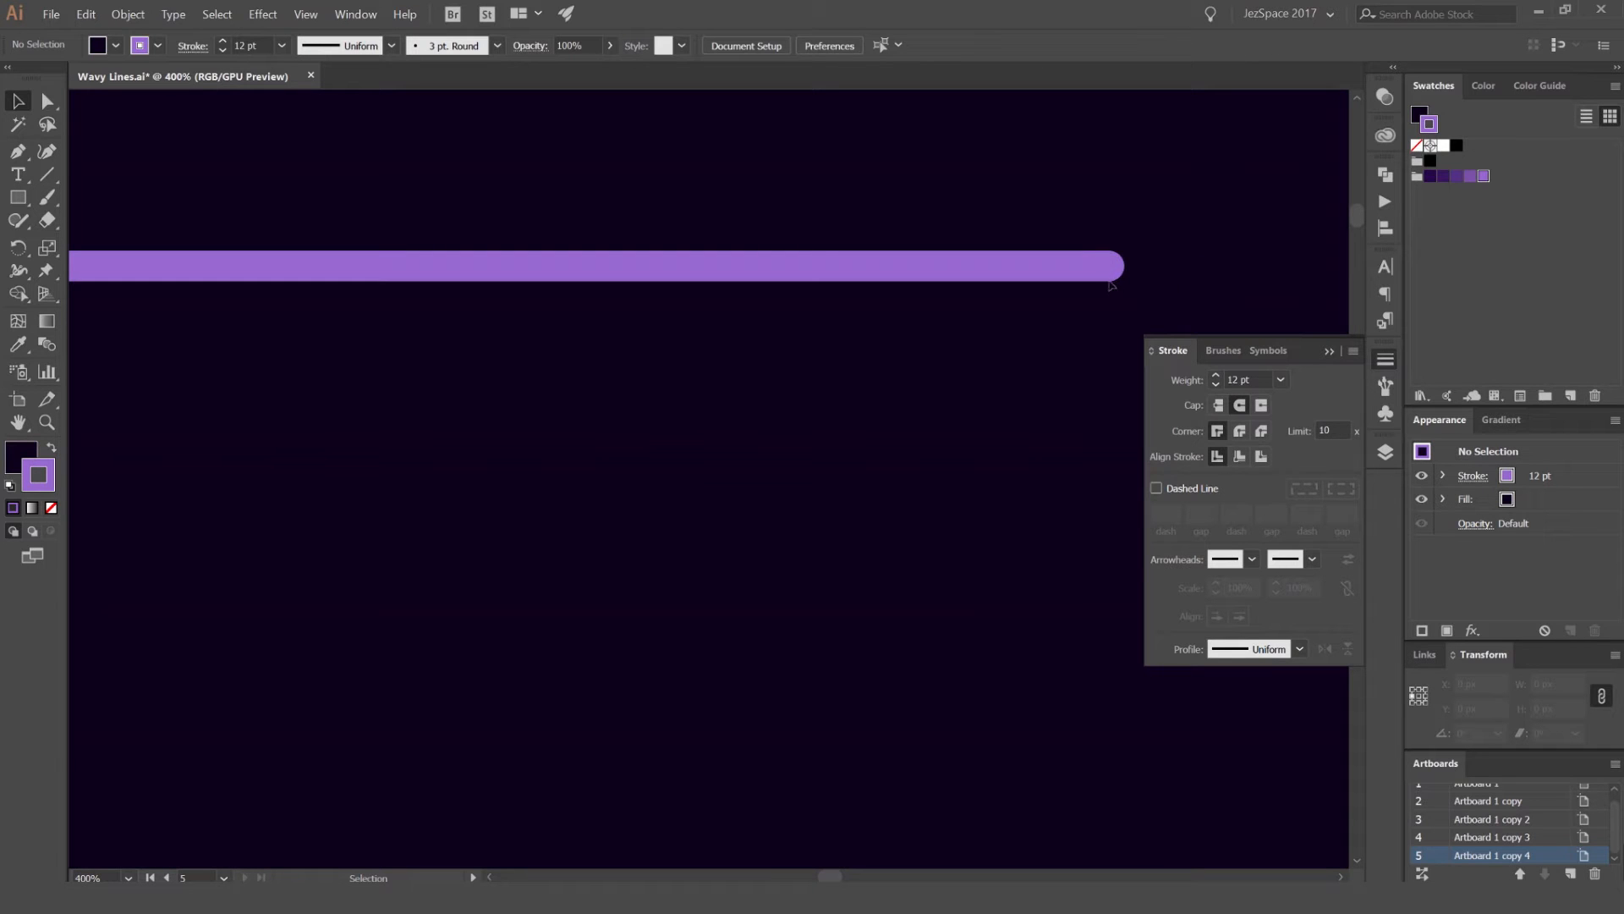
pyautogui.click(1377, 359)
pyautogui.scroll(-3, 799, 234)
pyautogui.moveTo(762, 221)
pyautogui.mouseDown()
pyautogui.moveTo(1015, 207)
pyautogui.moveTo(924, 195)
pyautogui.mouseUp()
pyautogui.scroll(-1, 956, 213)
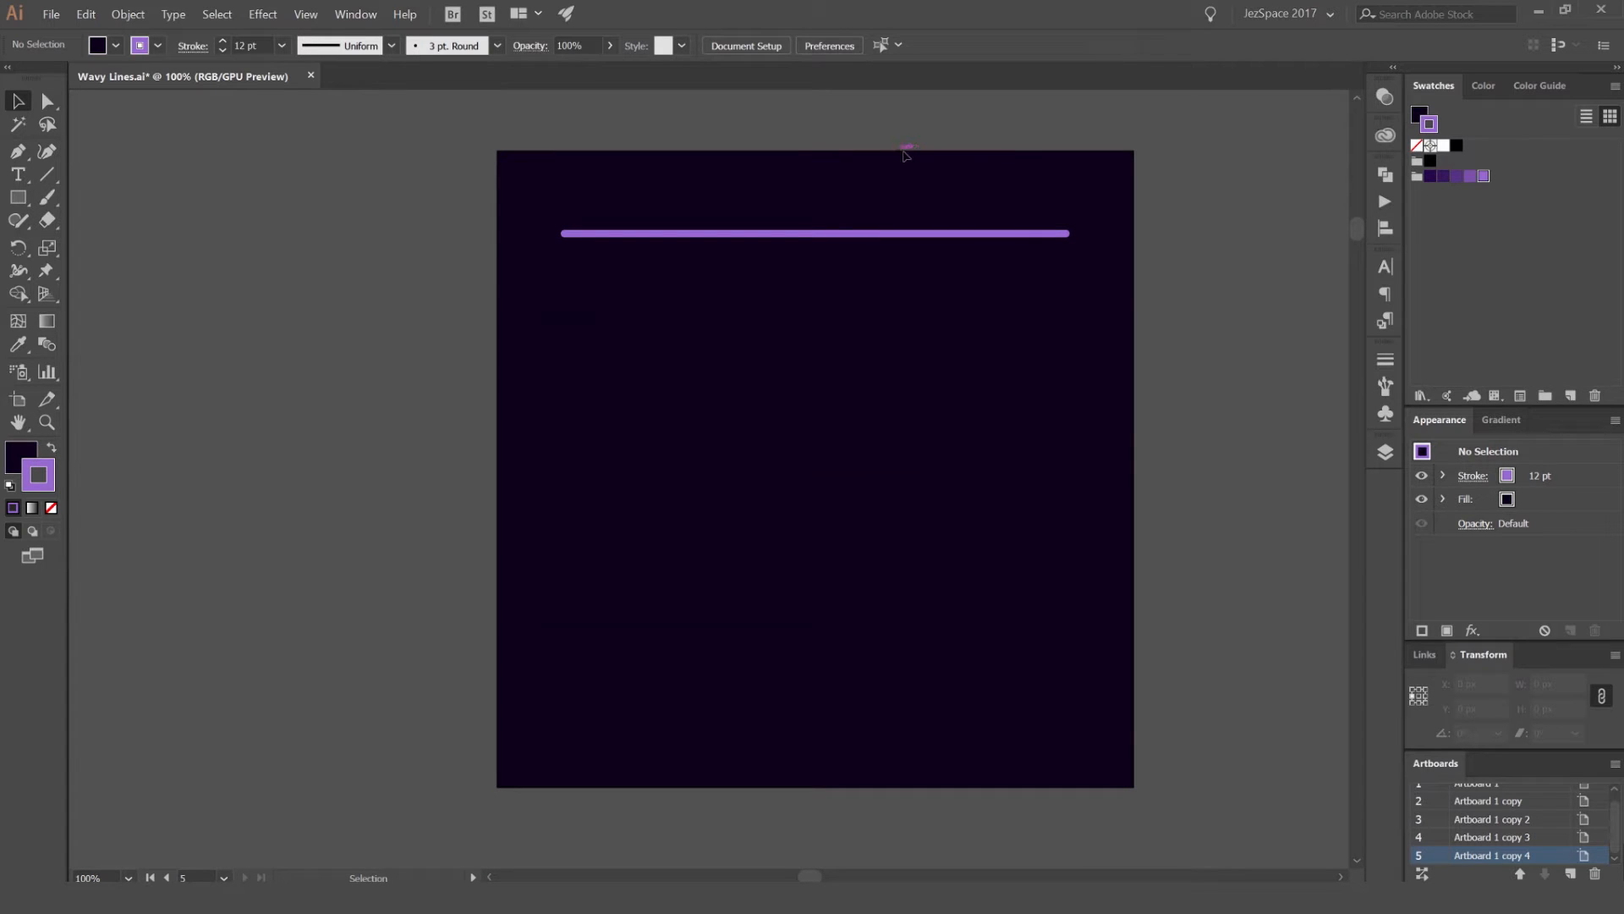
# Step: Duplicate the purple line straight down by about 59 px
pyautogui.click(878, 231)
pyautogui.scroll(1, 876, 230)
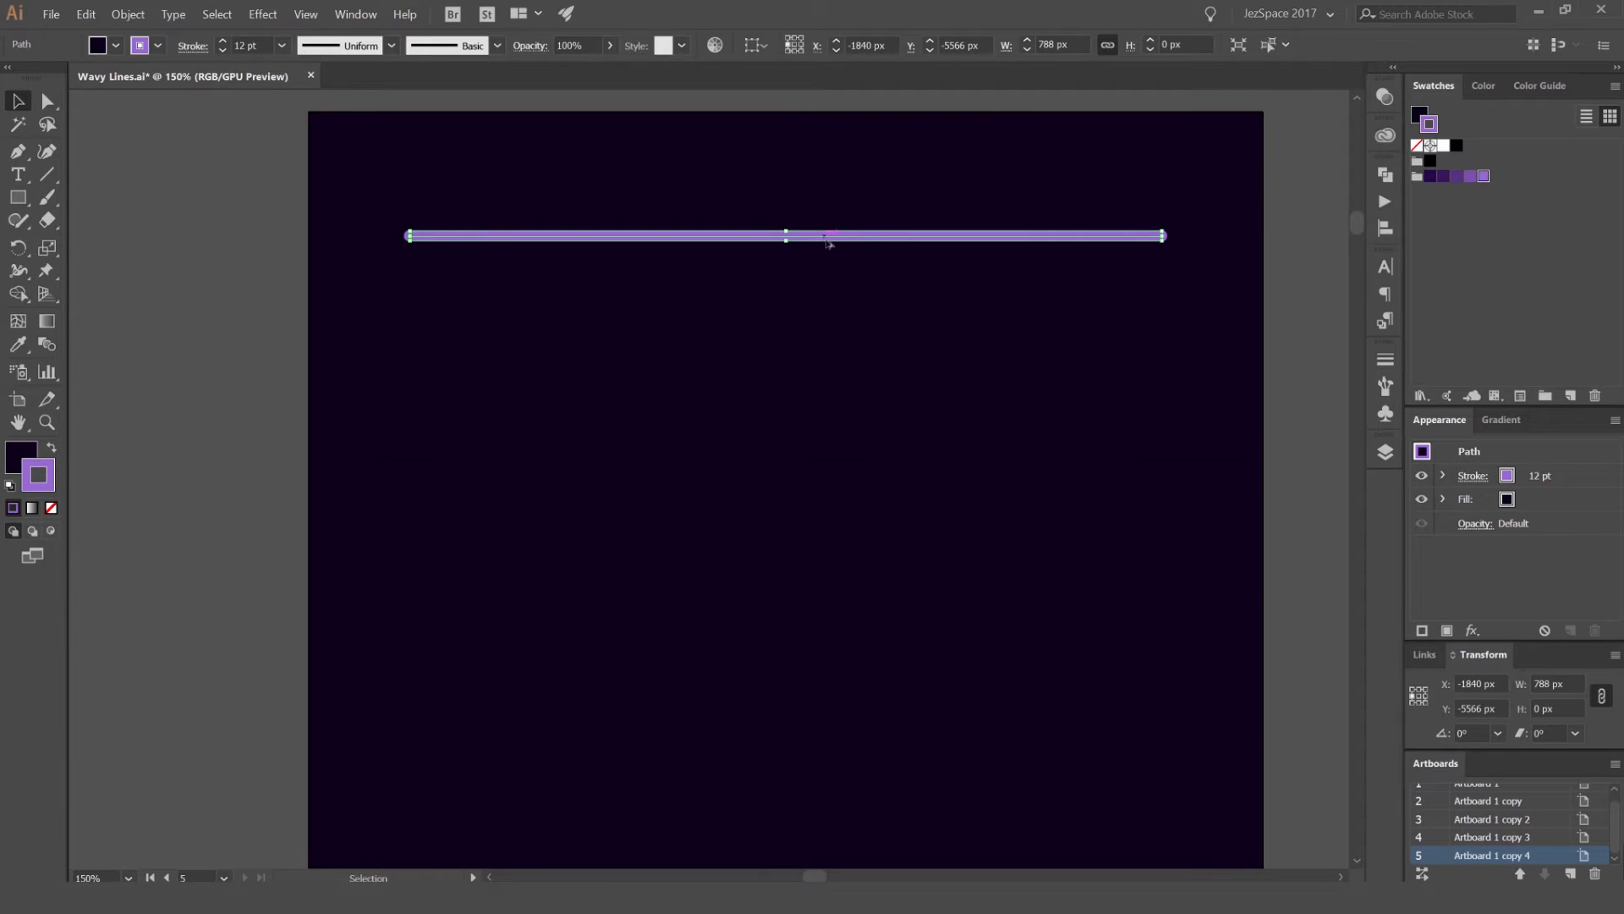
pyautogui.moveTo(842, 239); pyautogui.dragTo(855, 299)
pyautogui.hotkey('ctrl', '-')
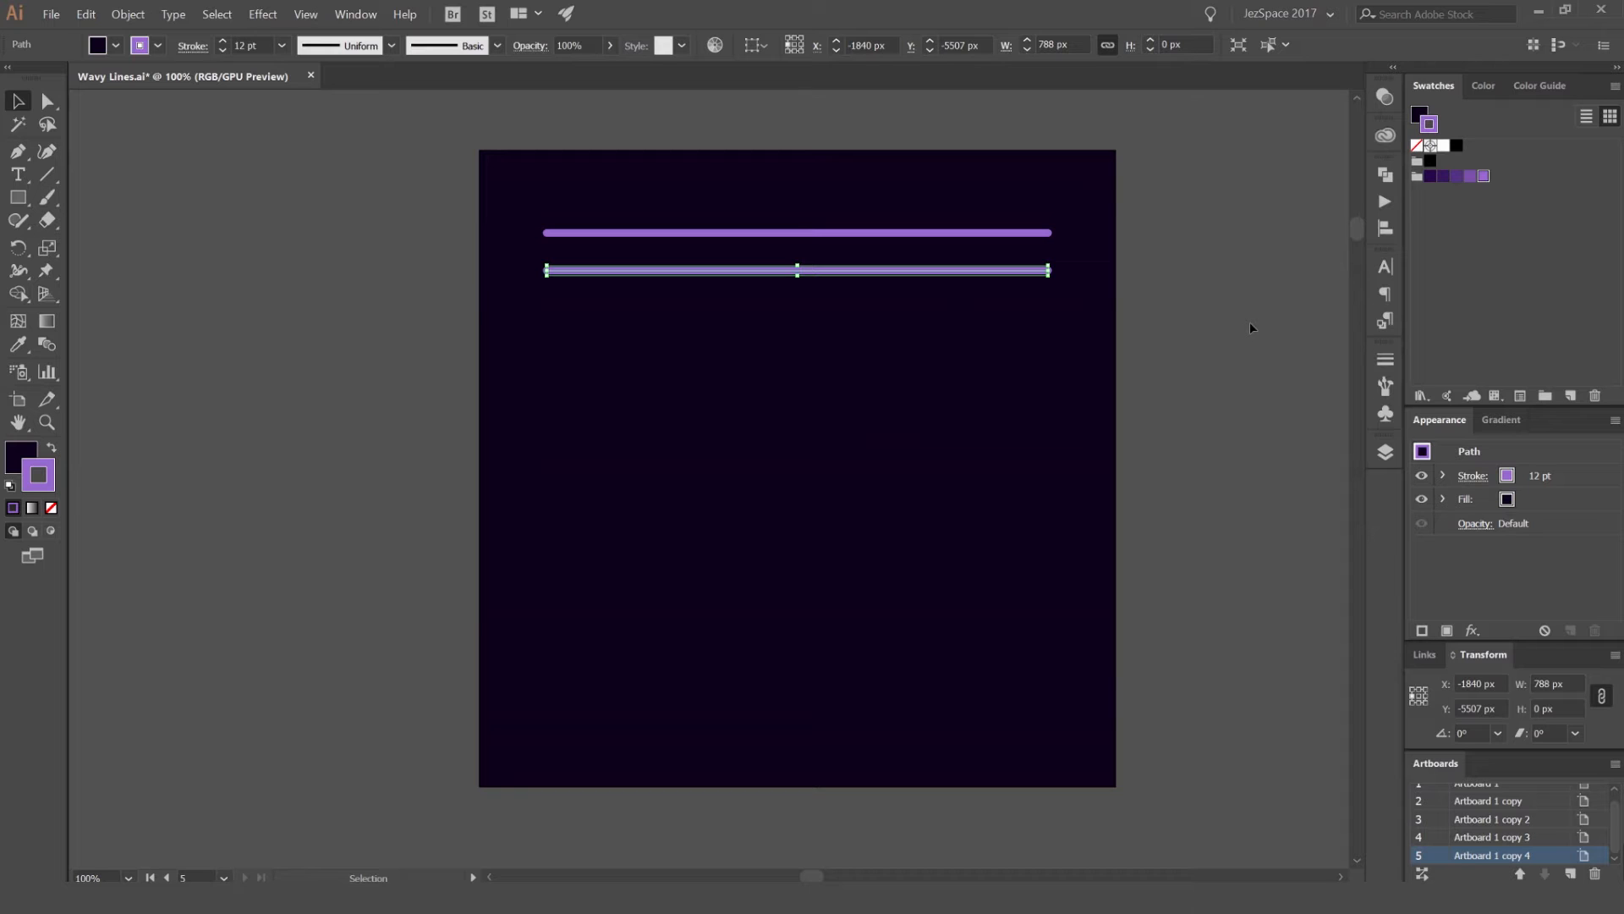
# Step: Repeat the duplication at equal spacing until 14 parallel lines fill the dark square
pyautogui.press('a')
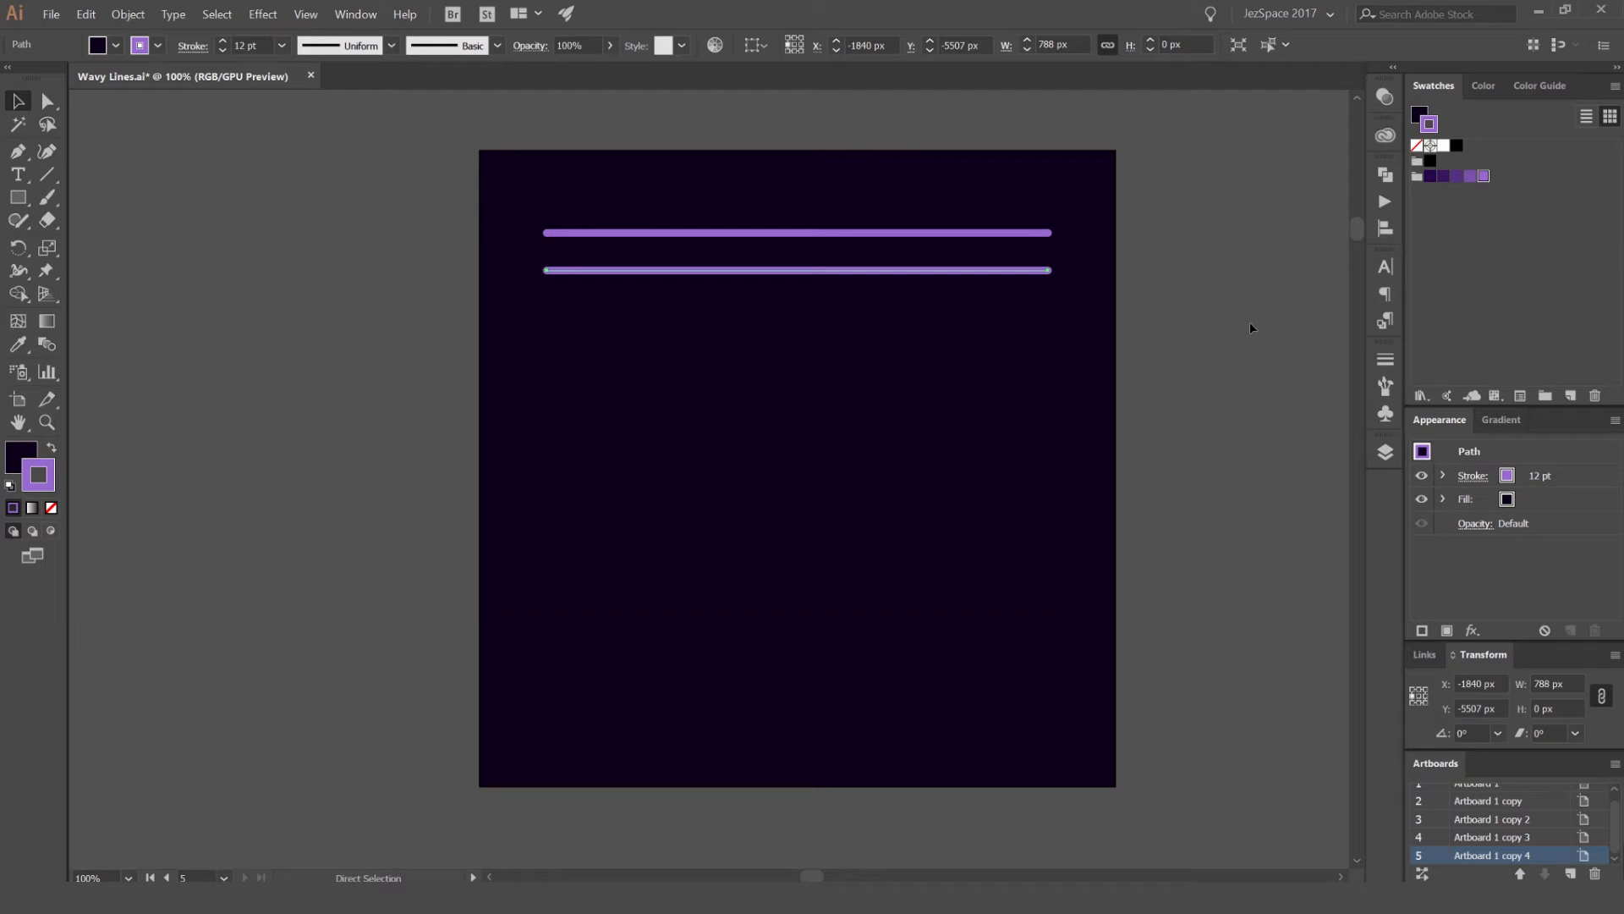
pyautogui.hotkey('ctrl', 'd')
pyautogui.hotkey('ctrl', 'd')
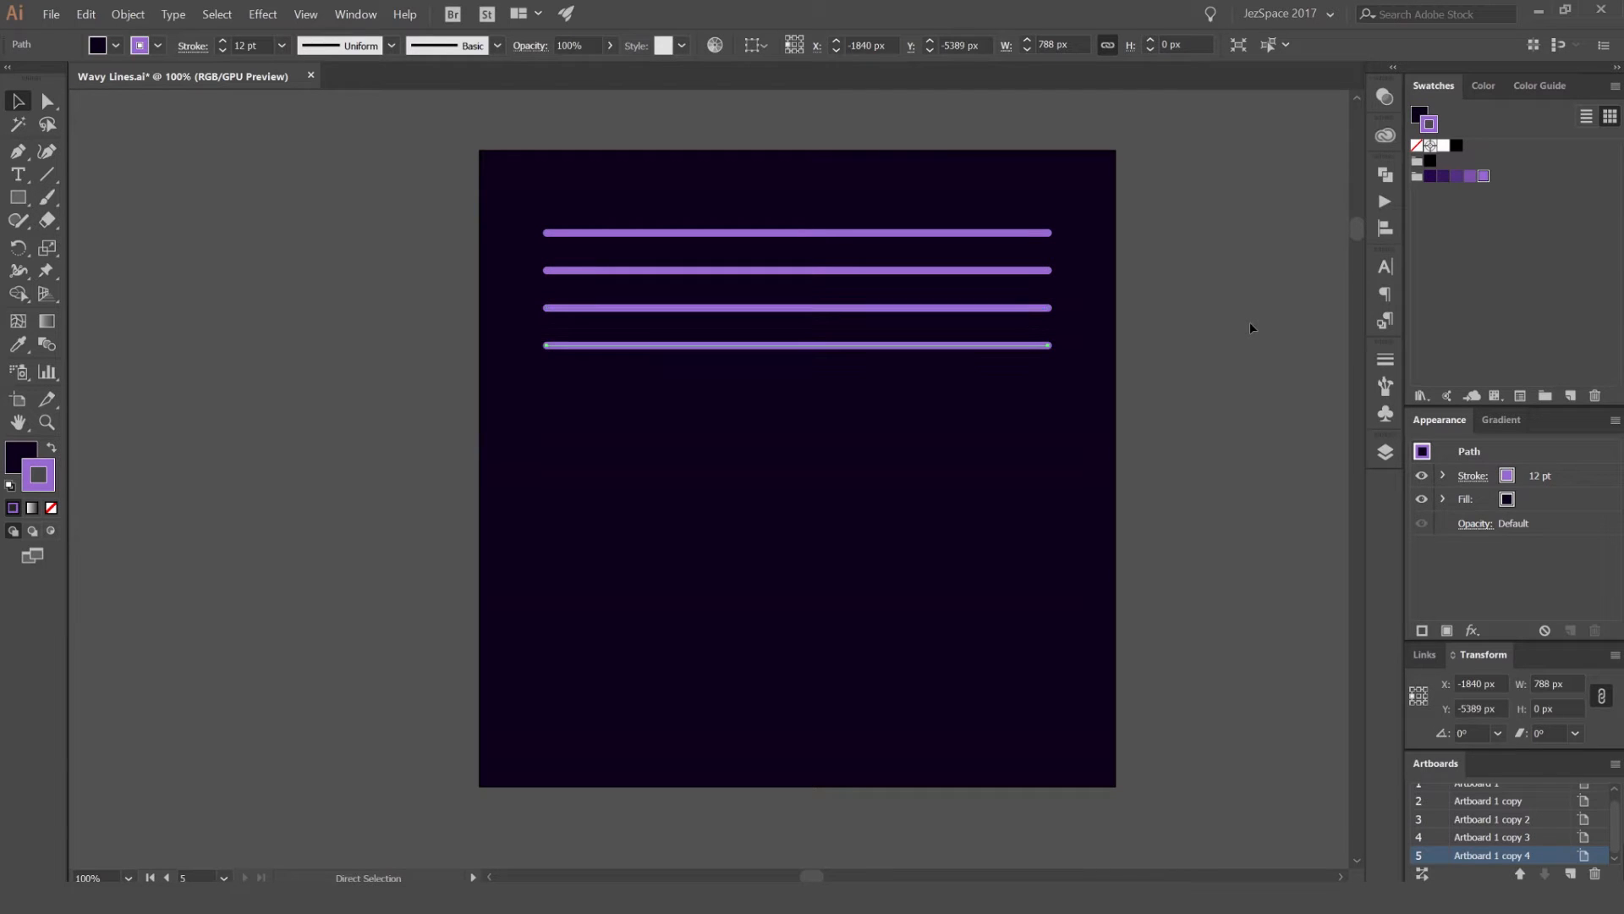
pyautogui.hotkey('ctrl', 'd')
pyautogui.hotkey('ctrl', 'd')
pyautogui.hotkey('ctrl', 'd')
pyautogui.hotkey('ctrl', 'd')
pyautogui.hotkey('ctrl', 'd')
pyautogui.hotkey('ctrl', 'd')
pyautogui.hotkey('ctrl', 'd')
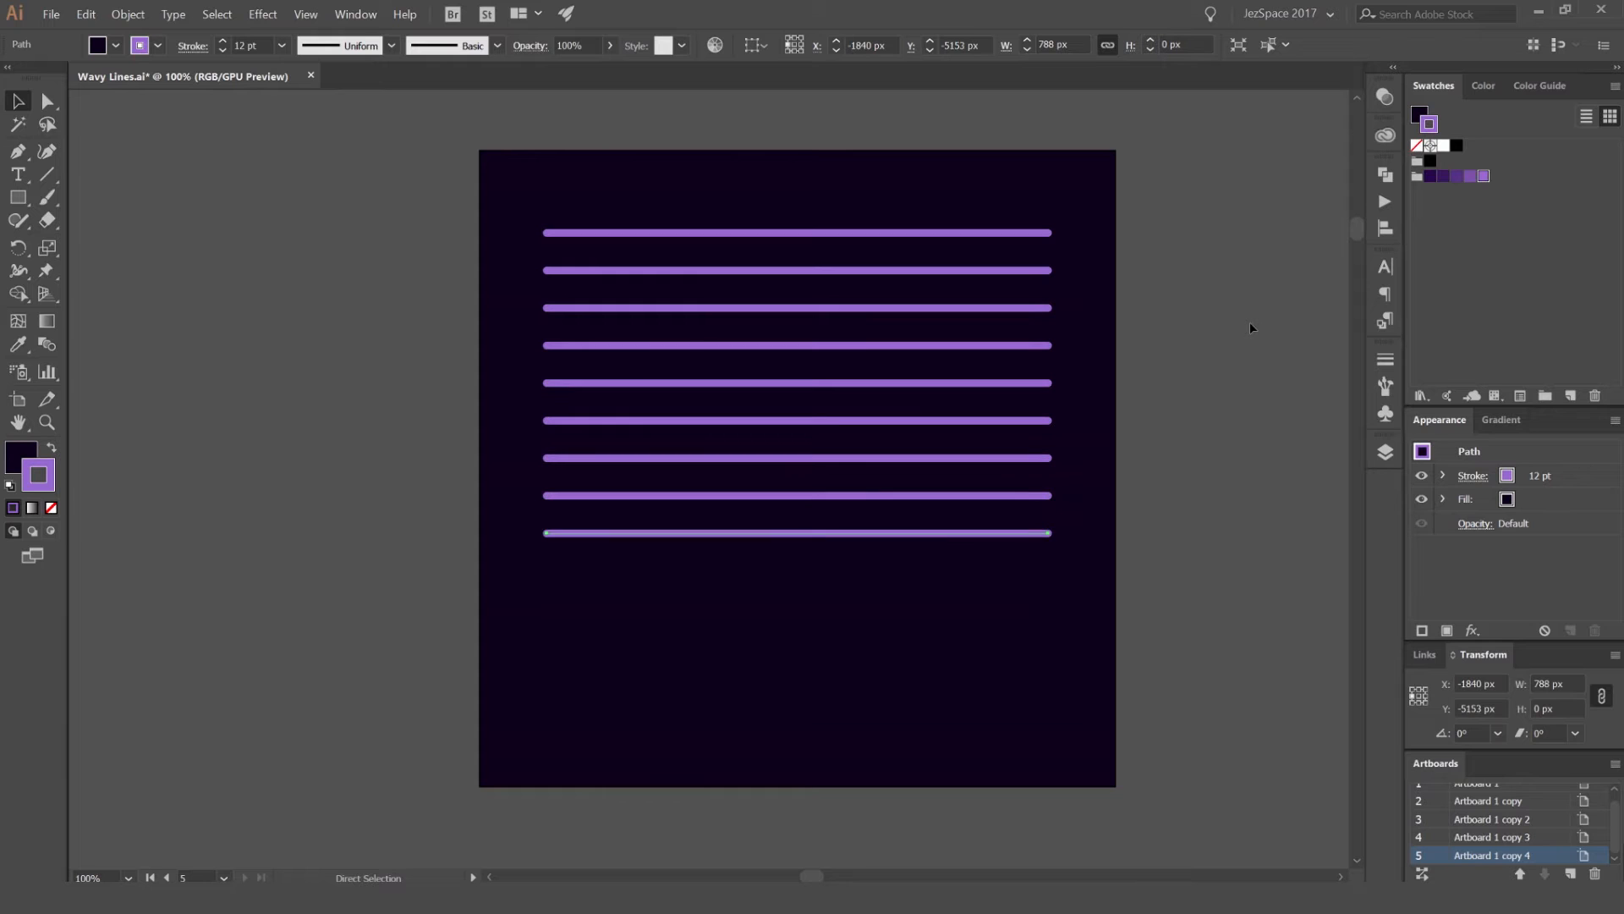
pyautogui.hotkey('ctrl', 'd')
pyautogui.hotkey('ctrl', 'd')
pyautogui.hotkey('ctrl', 'd')
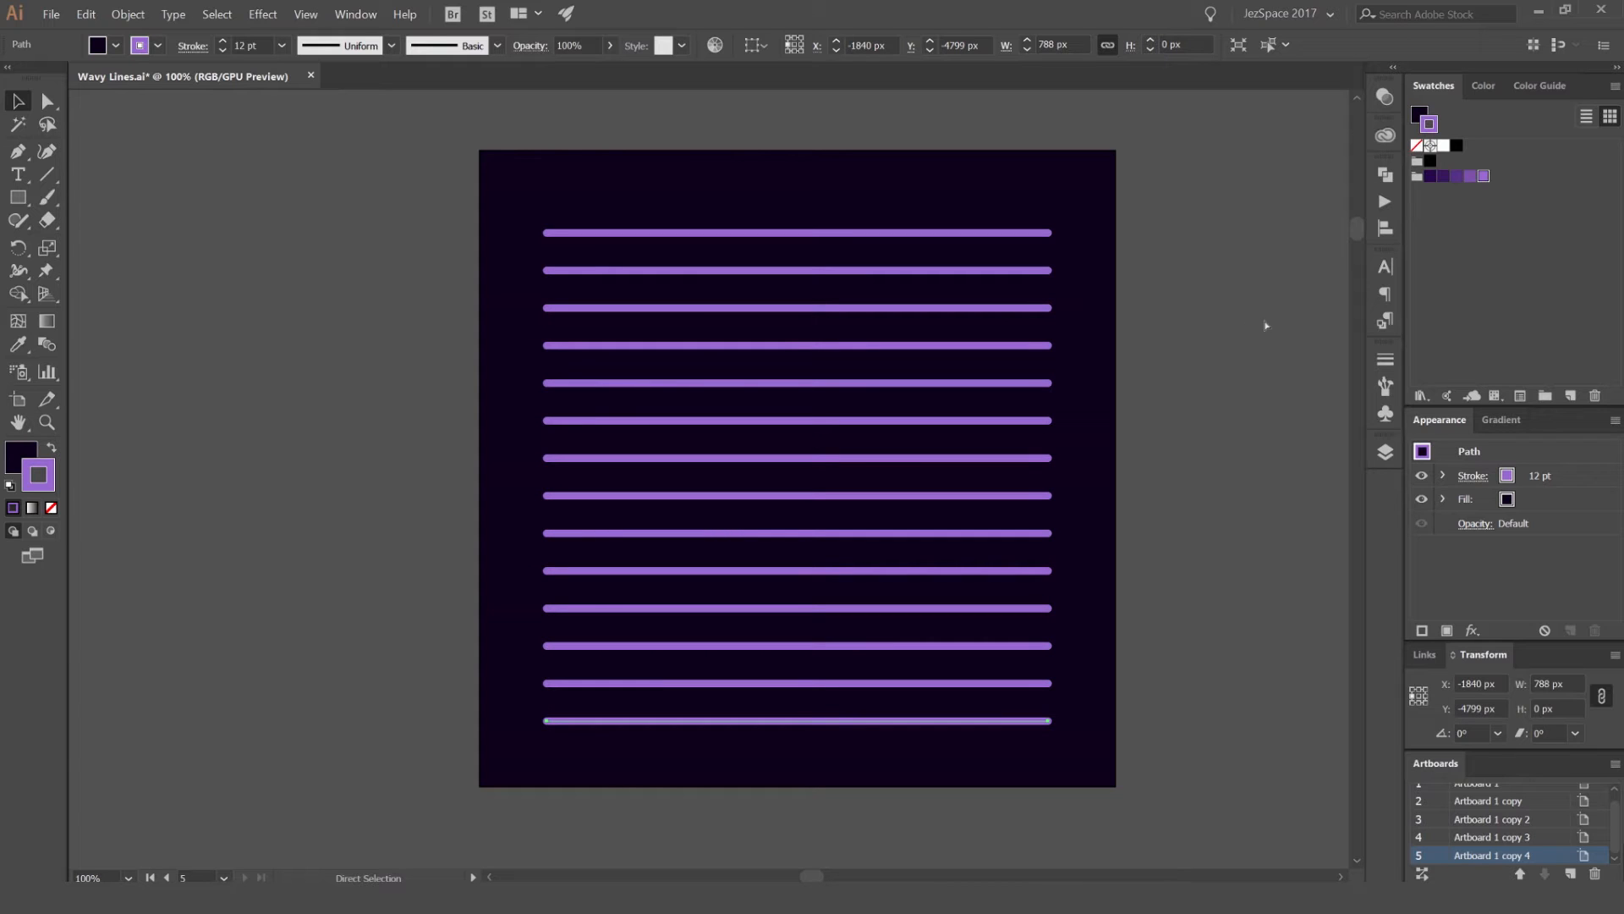
# Step: Select all the purple lines and nudge them up about 9 px to center them vertically on the artboard
pyautogui.moveTo(1104, 159); pyautogui.dragTo(729, 766)
pyautogui.press('Up')
pyautogui.press('Up')
pyautogui.press('Up')
pyautogui.press('Up')
pyautogui.press('Up')
pyautogui.press('Up')
pyautogui.press('Up')
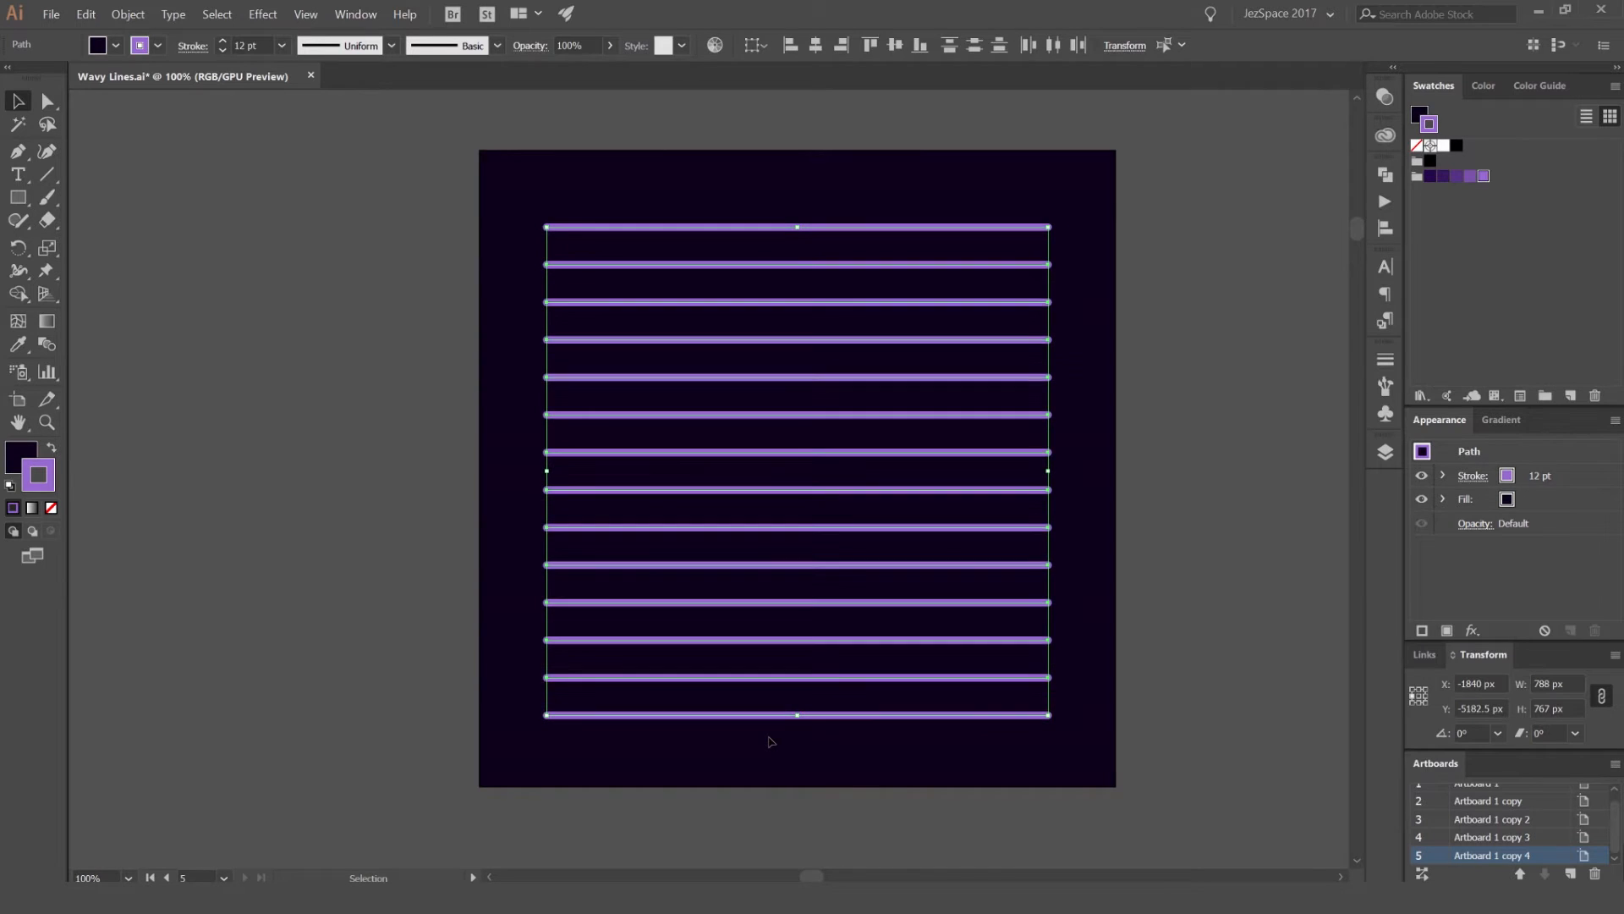
pyautogui.moveTo(986, 392); pyautogui.dragTo(973, 392)
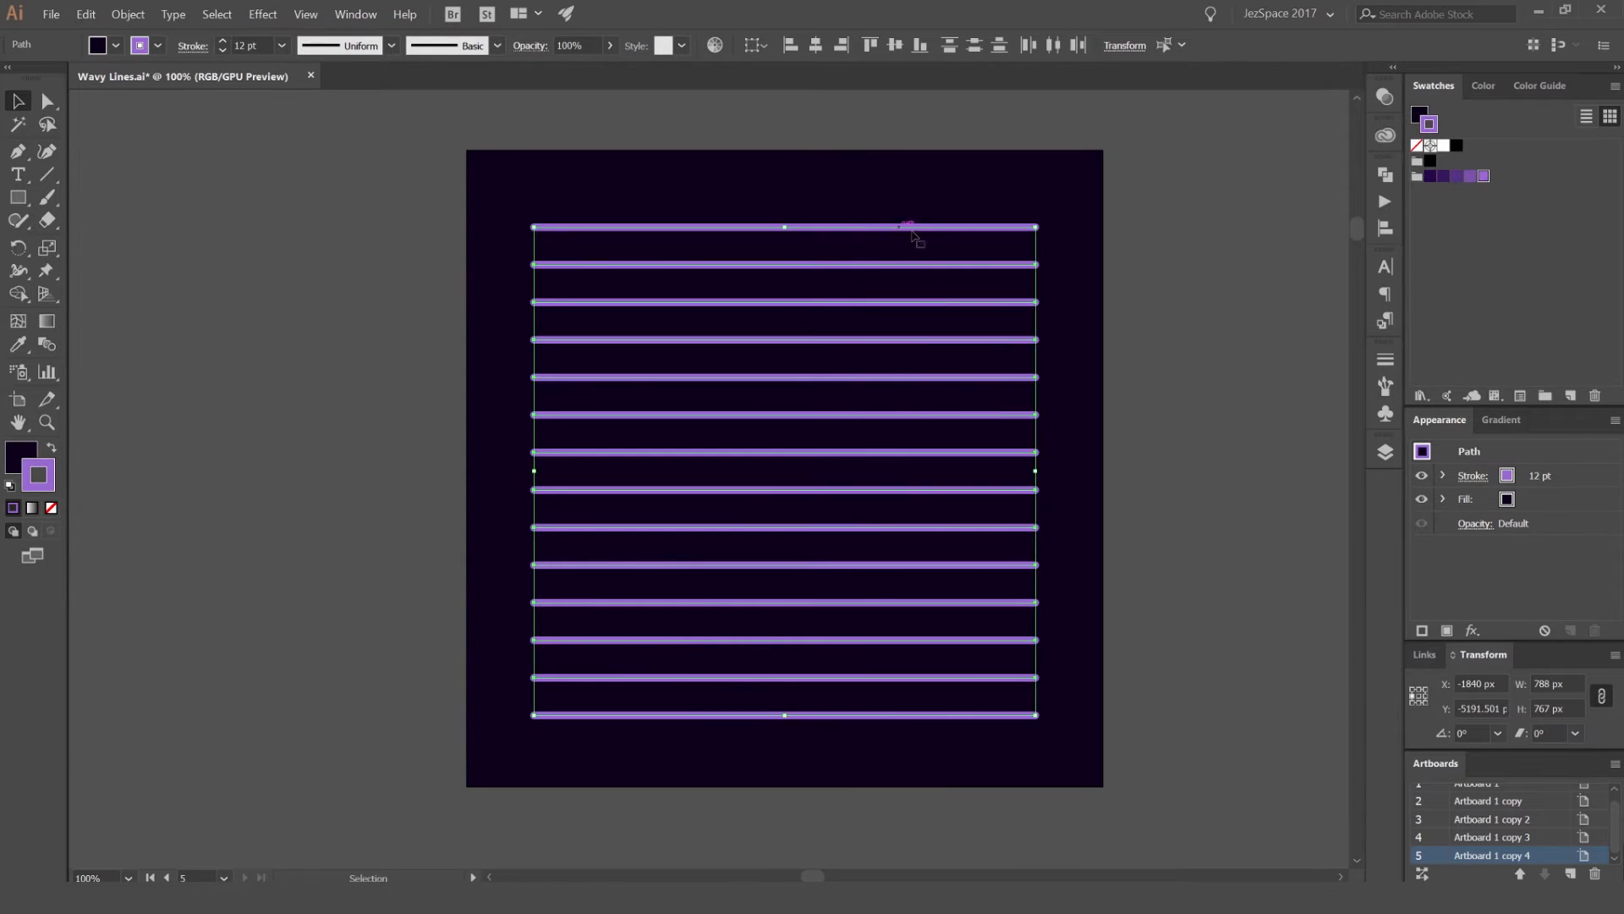
pyautogui.hscroll(2, 911, 235)
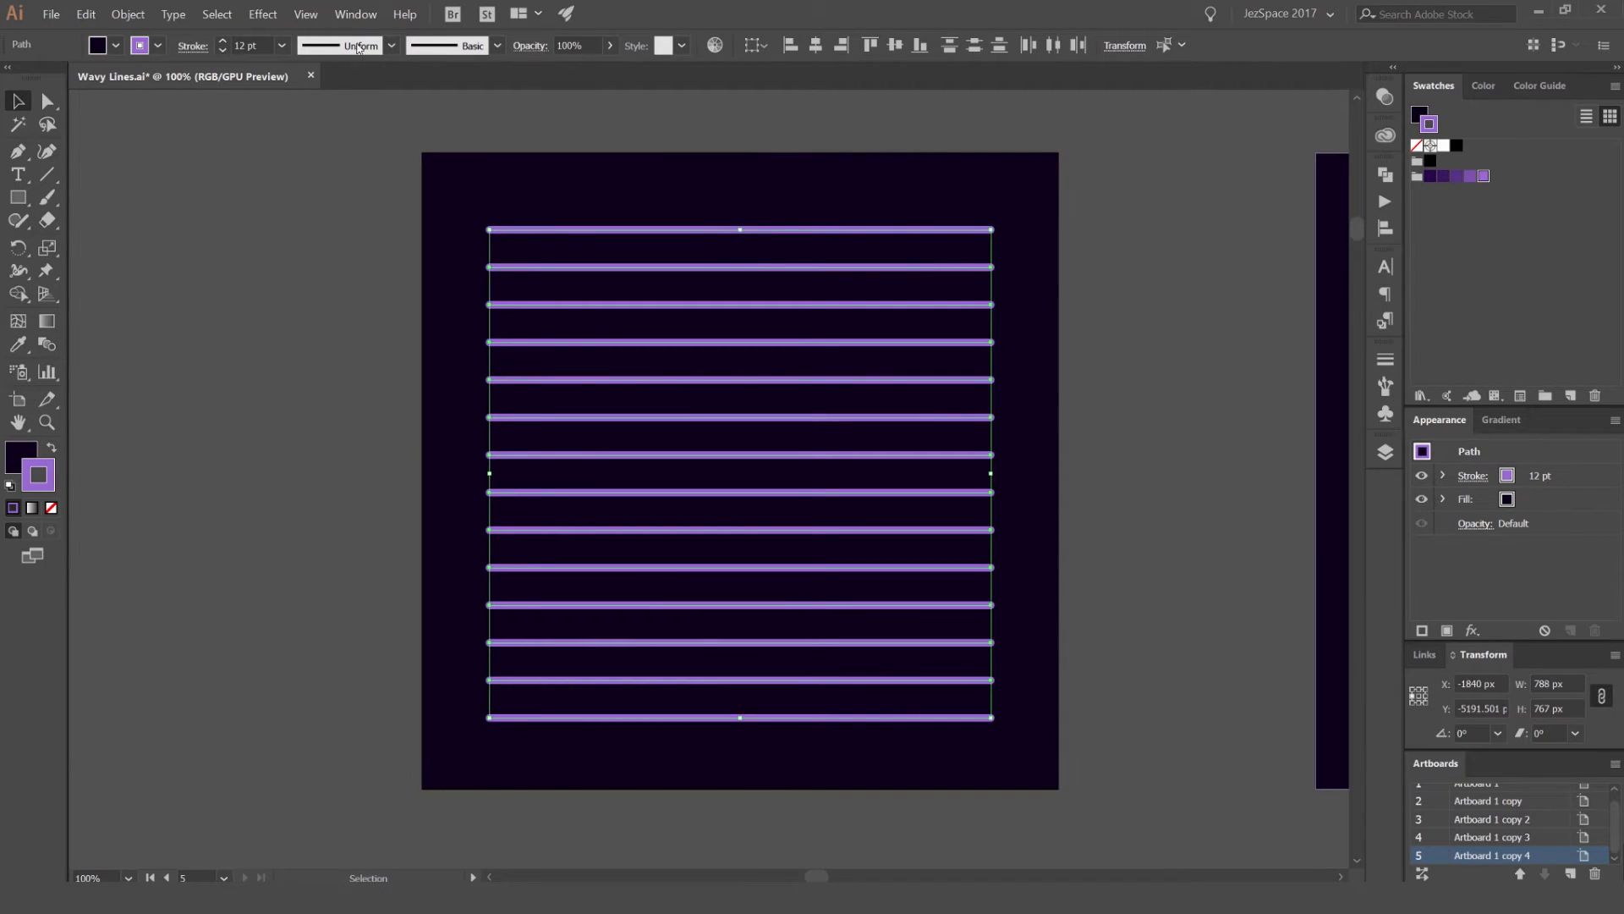
# Step: Start a Zig Zag effect on the selected lines with the preview on and the points set to Smooth
pyautogui.click(269, 16)
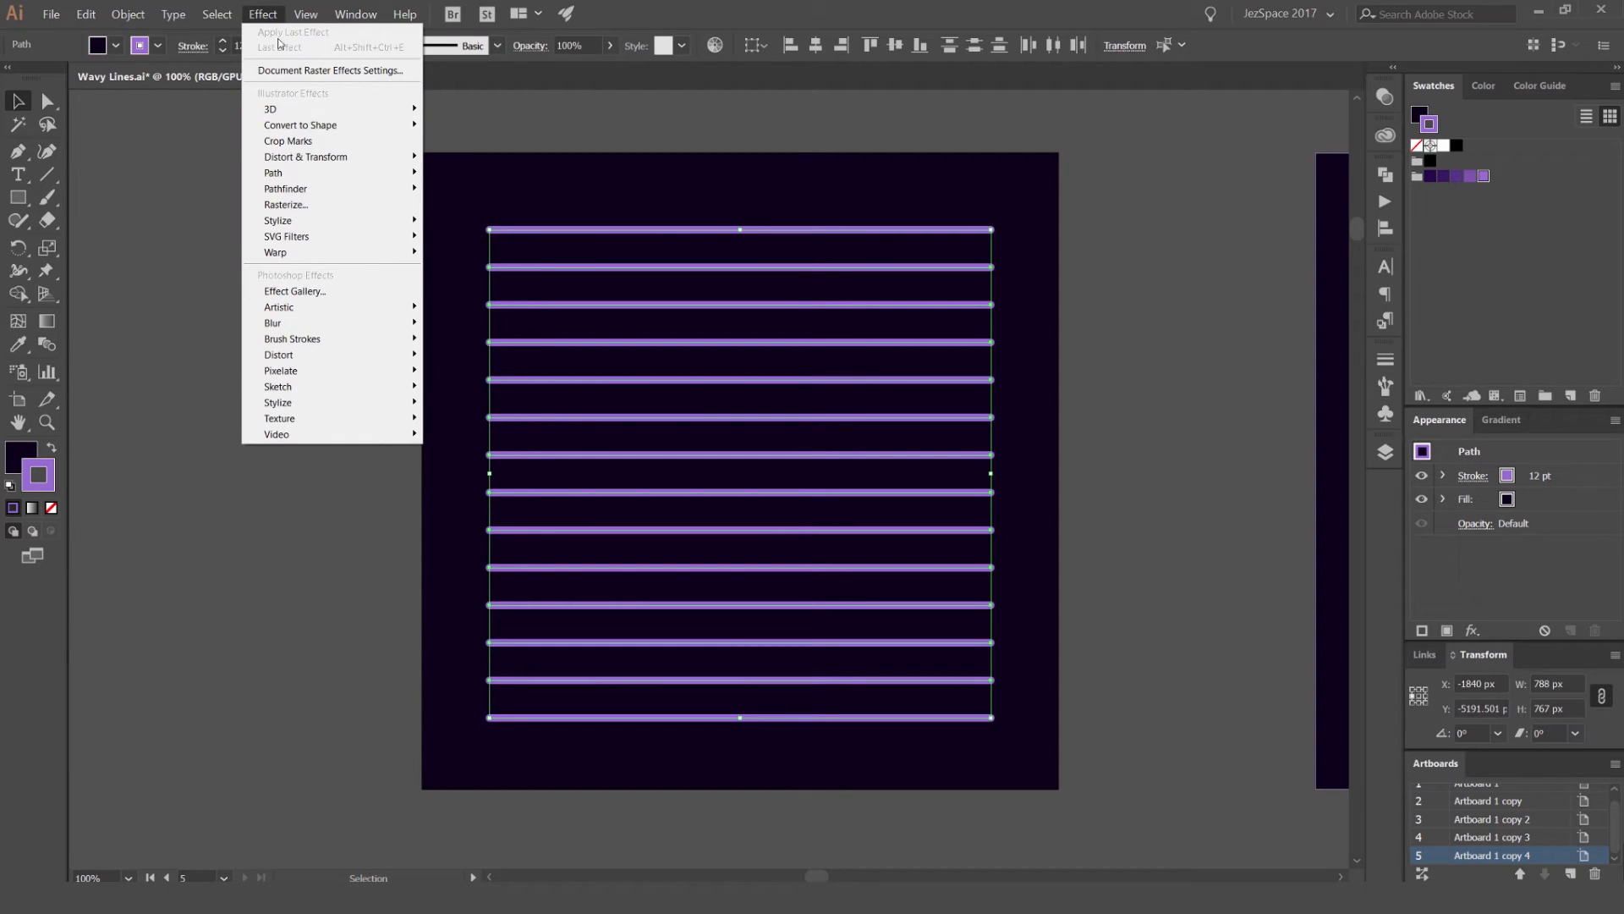
pyautogui.moveTo(342, 168)
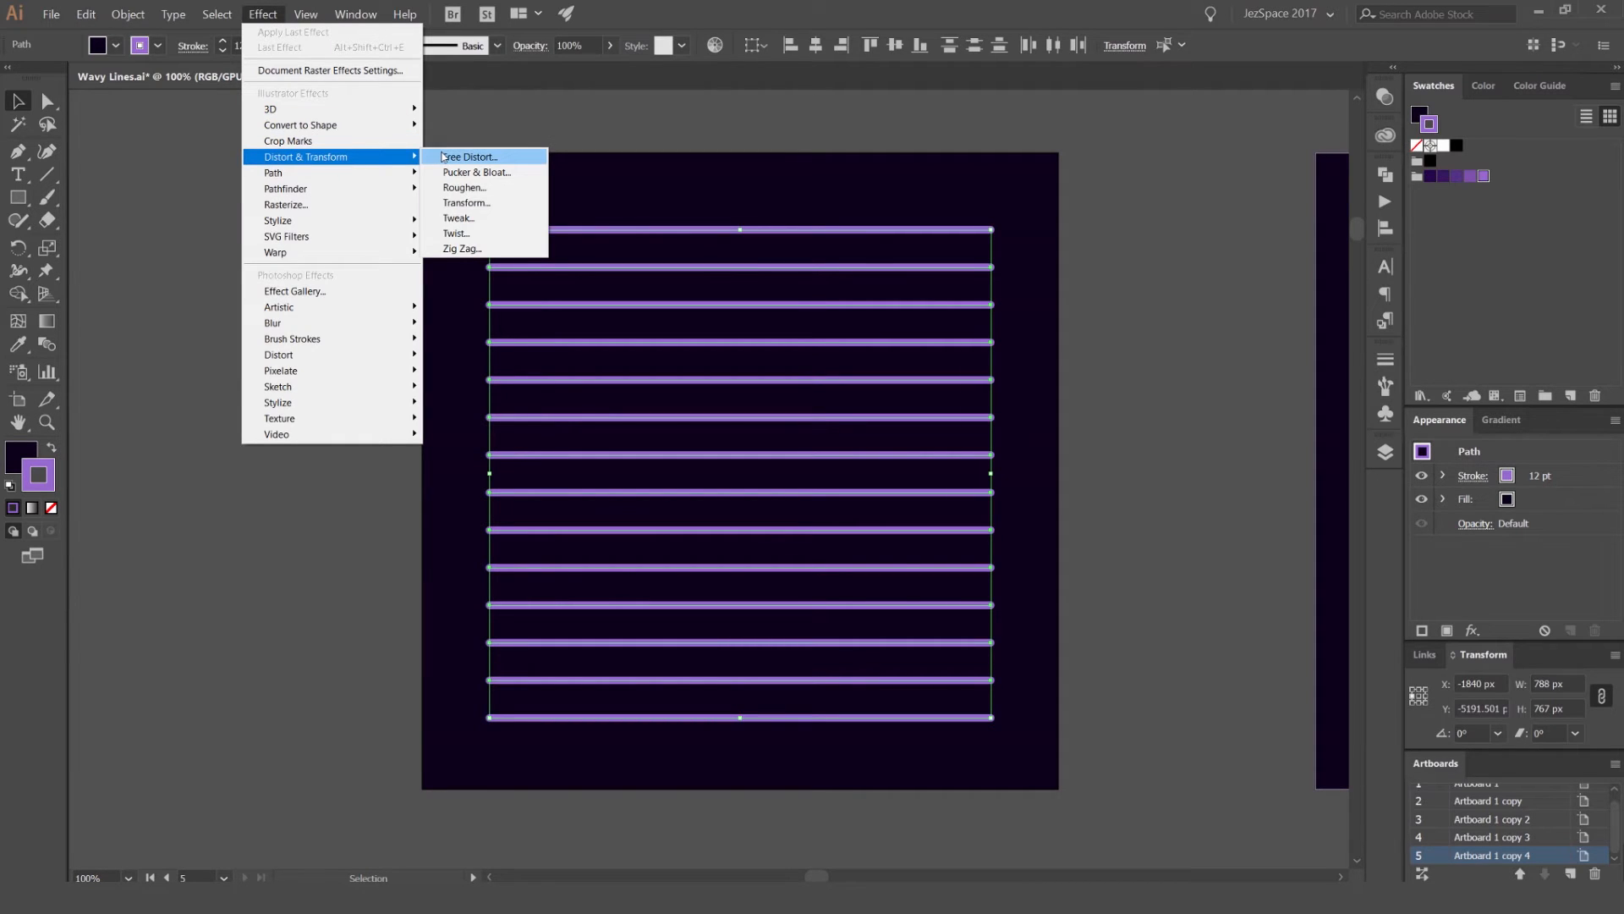
pyautogui.click(463, 248)
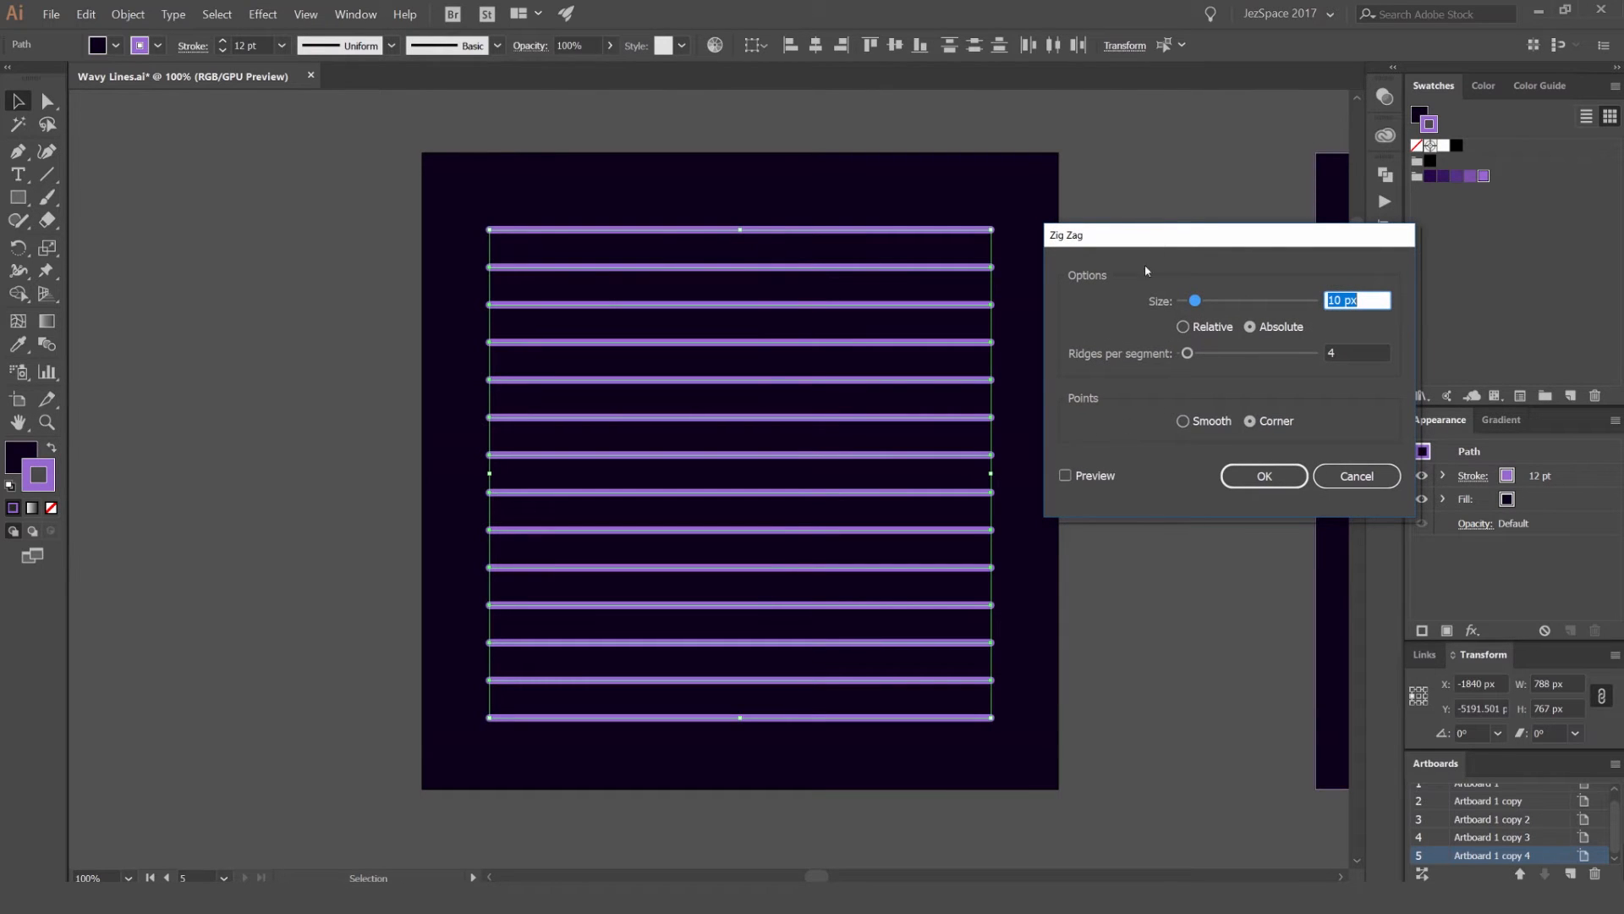
pyautogui.click(1066, 476)
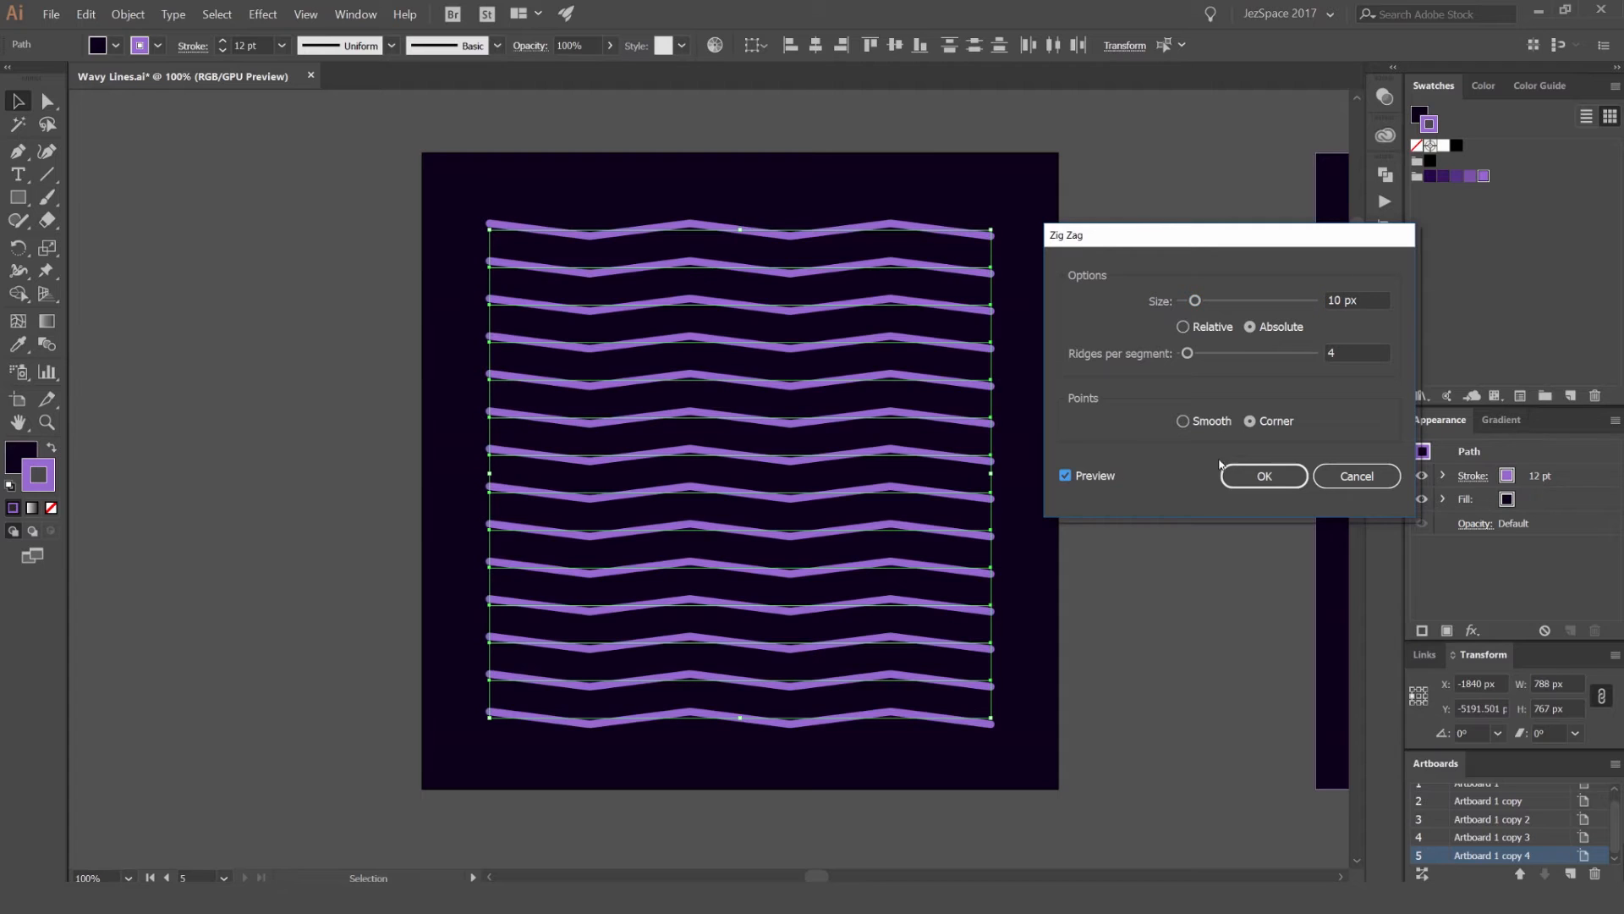
pyautogui.moveTo(1138, 237); pyautogui.dragTo(1124, 240)
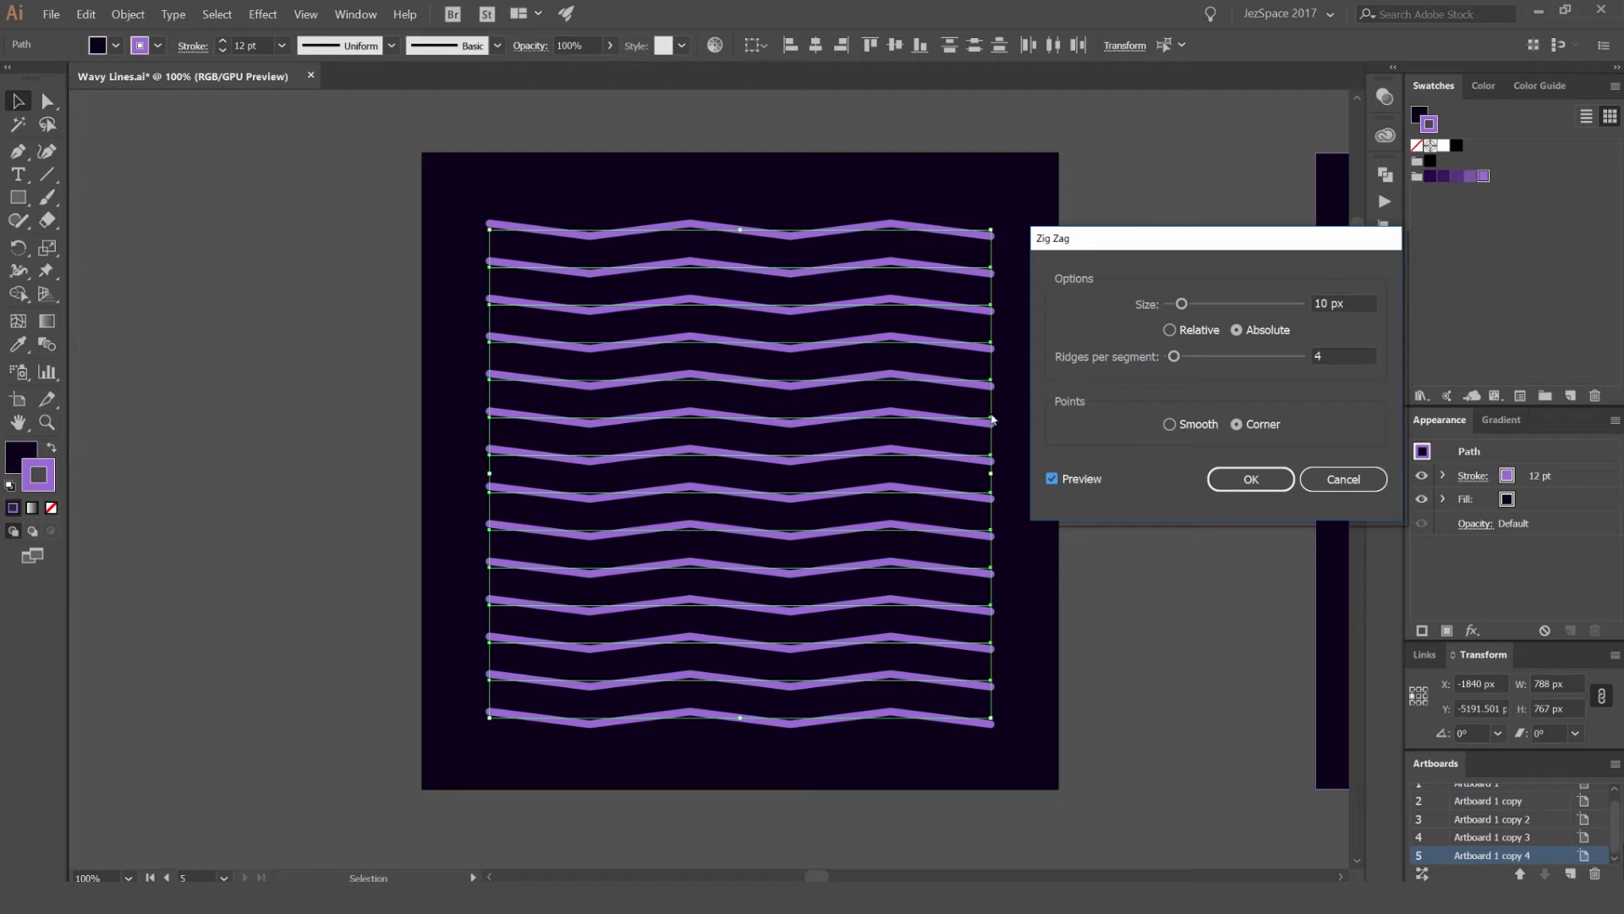
pyautogui.click(1171, 425)
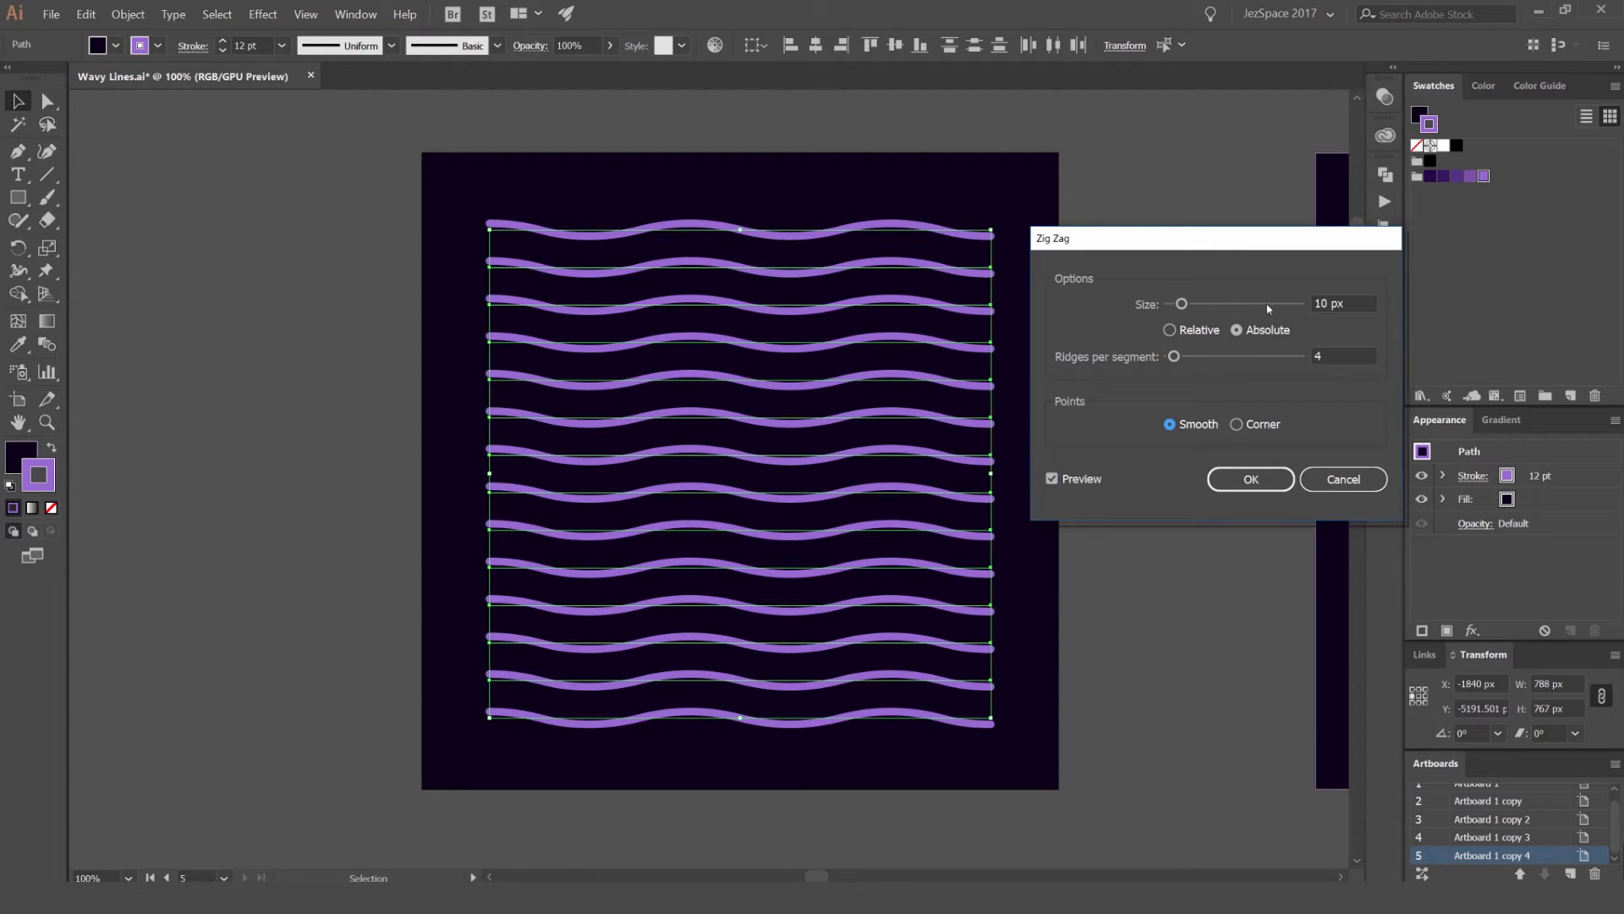
# Step: Try Zig Zag sizes up to 56 px and bring the size back to 27 px
pyautogui.scroll(20, 1338, 306)
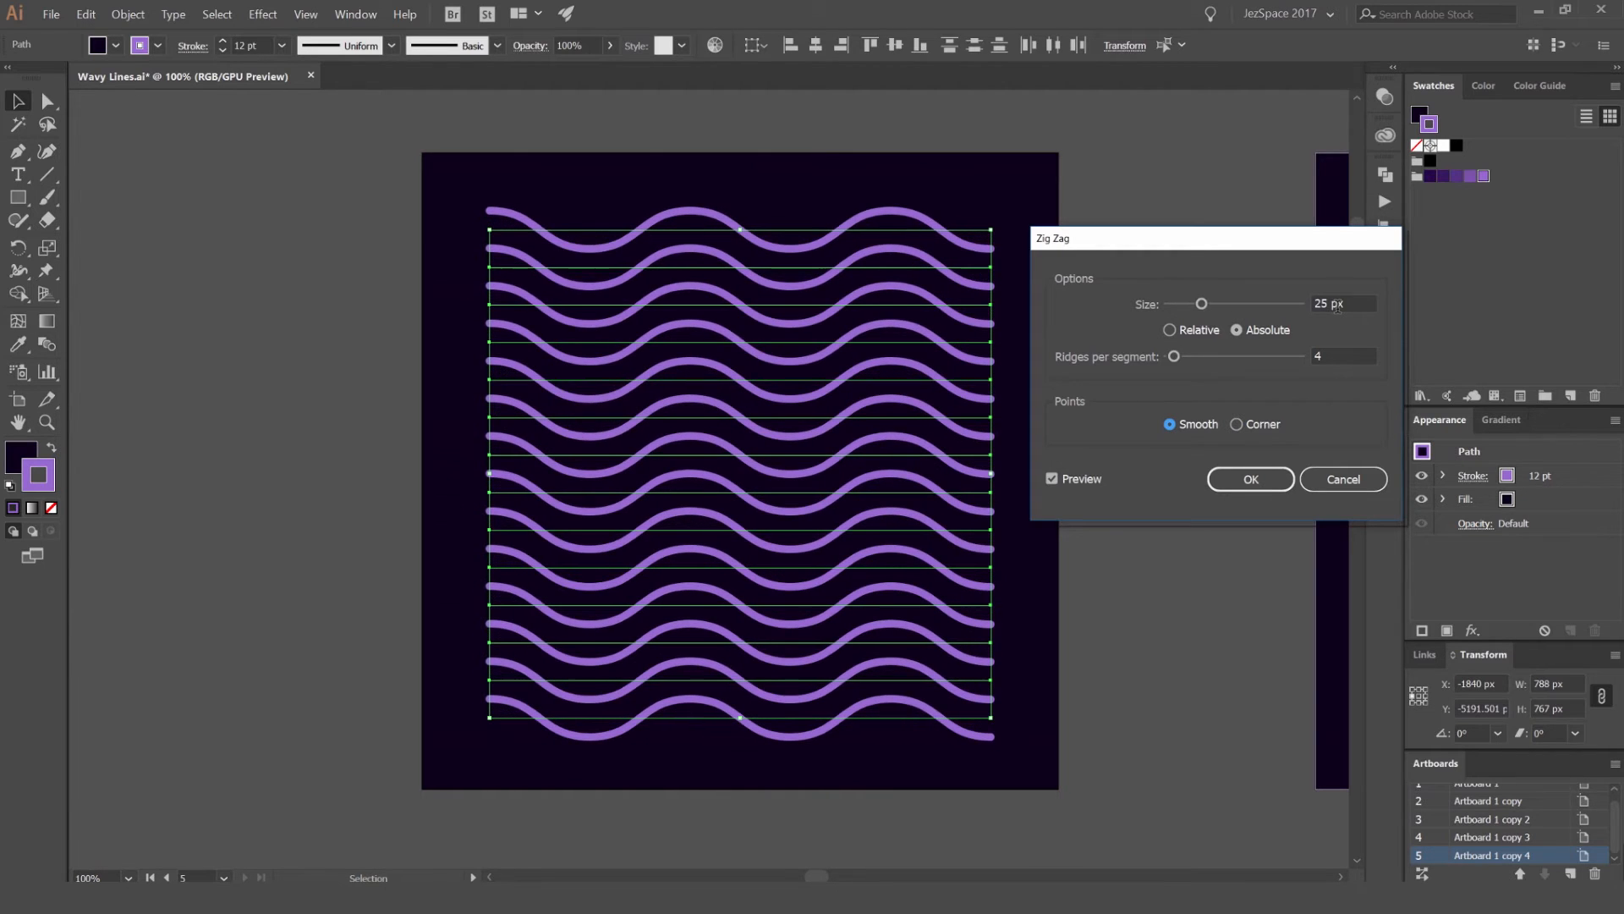
pyautogui.scroll(4, 1338, 306)
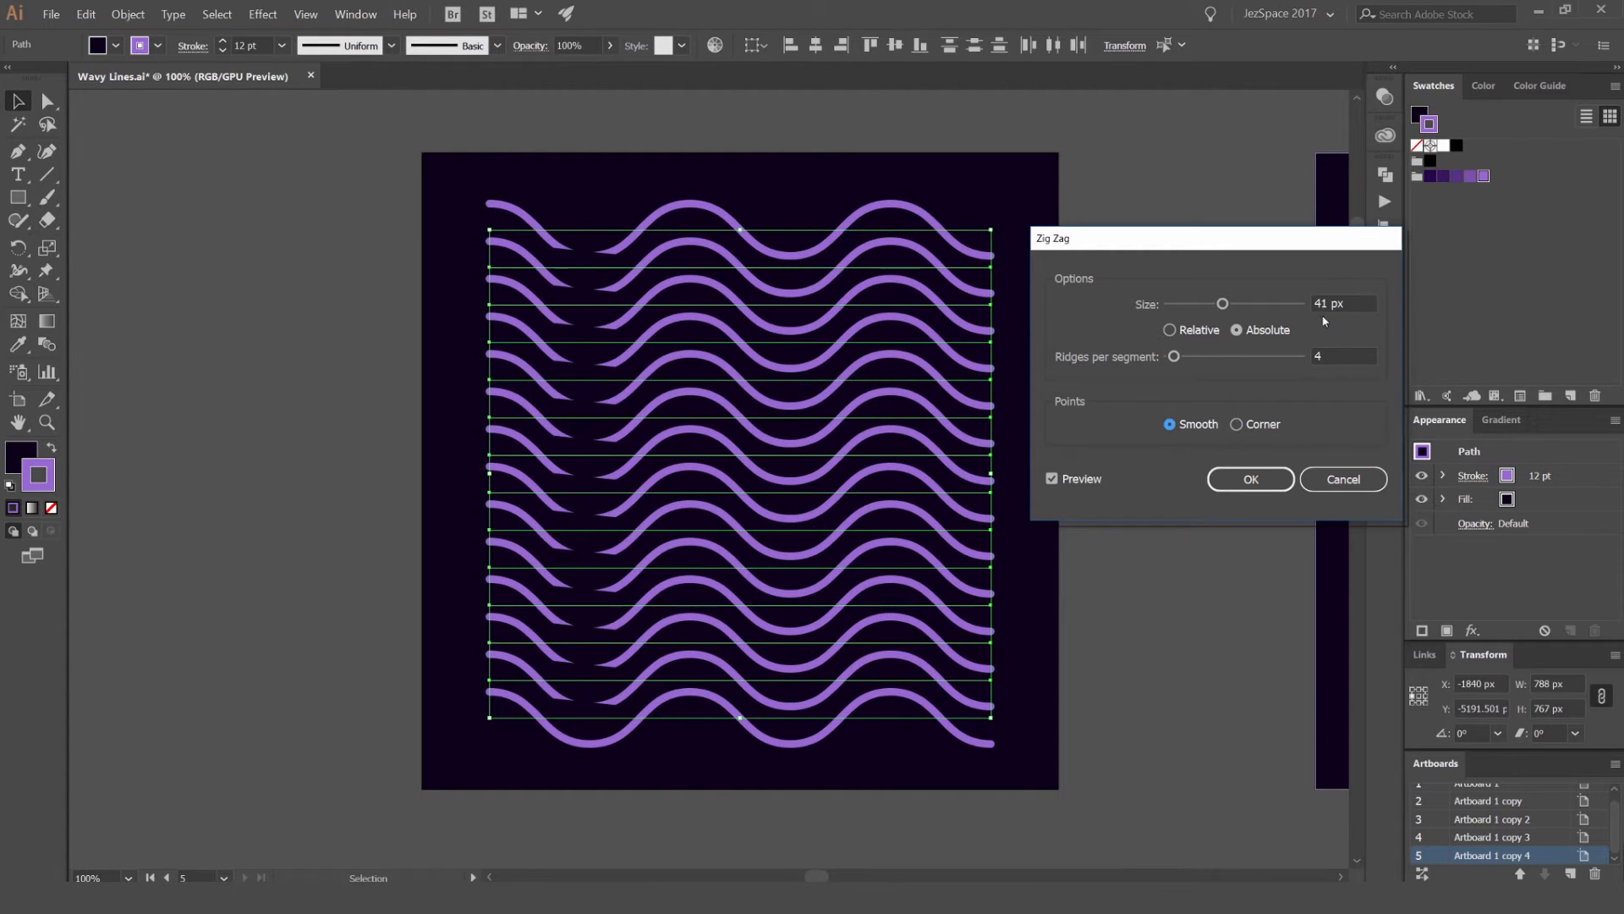
pyautogui.scroll(-10, 1317, 296)
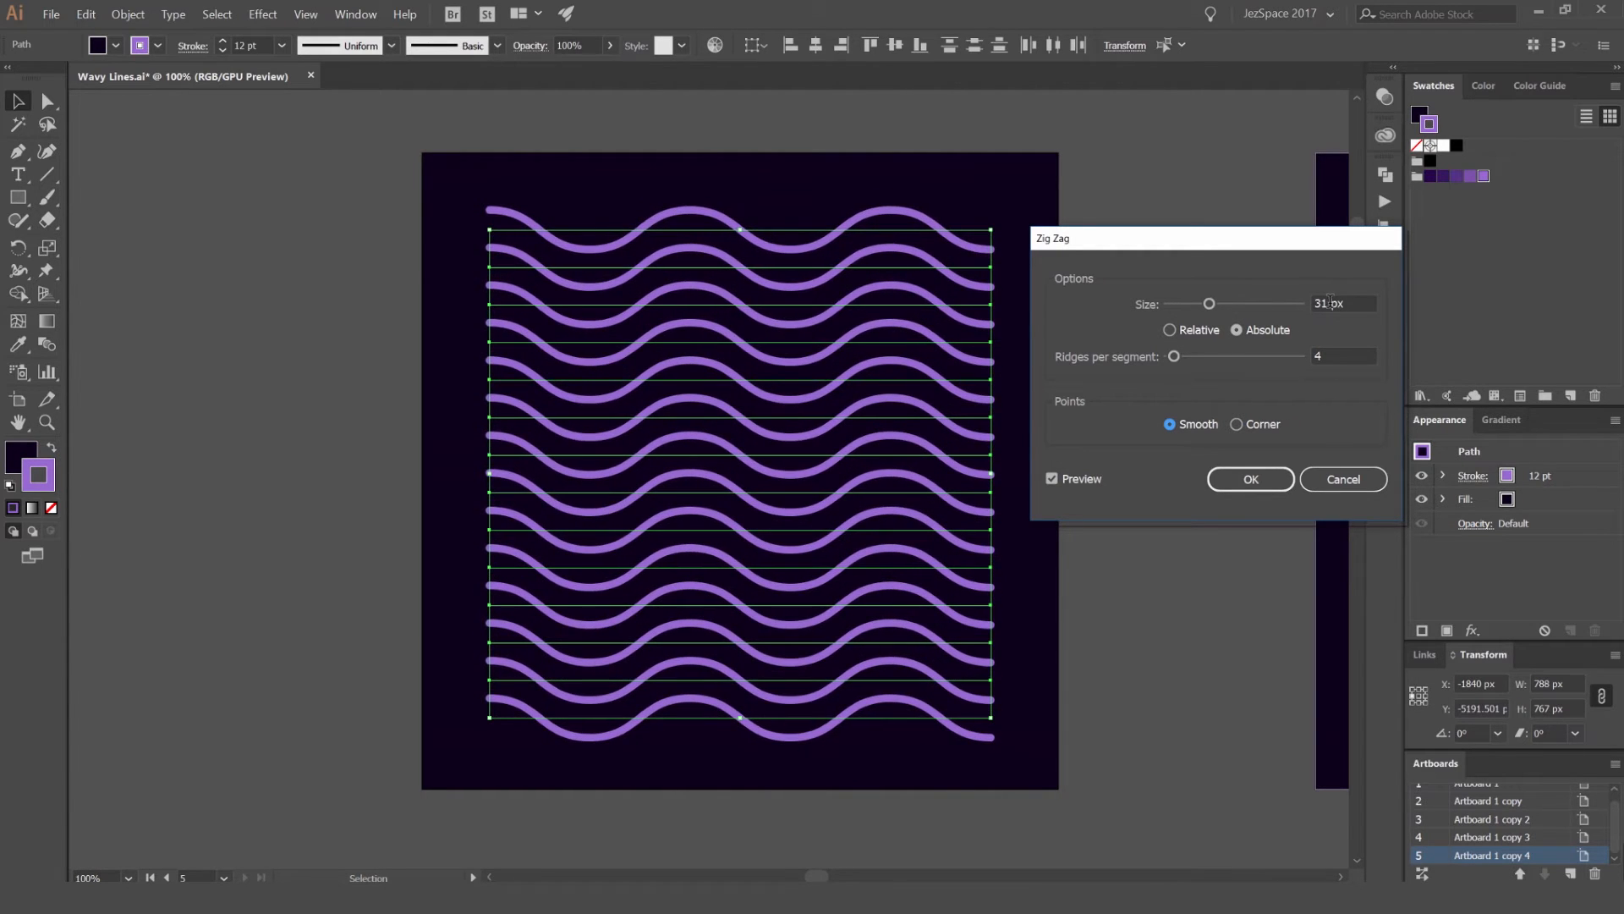
pyautogui.scroll(20, 1331, 303)
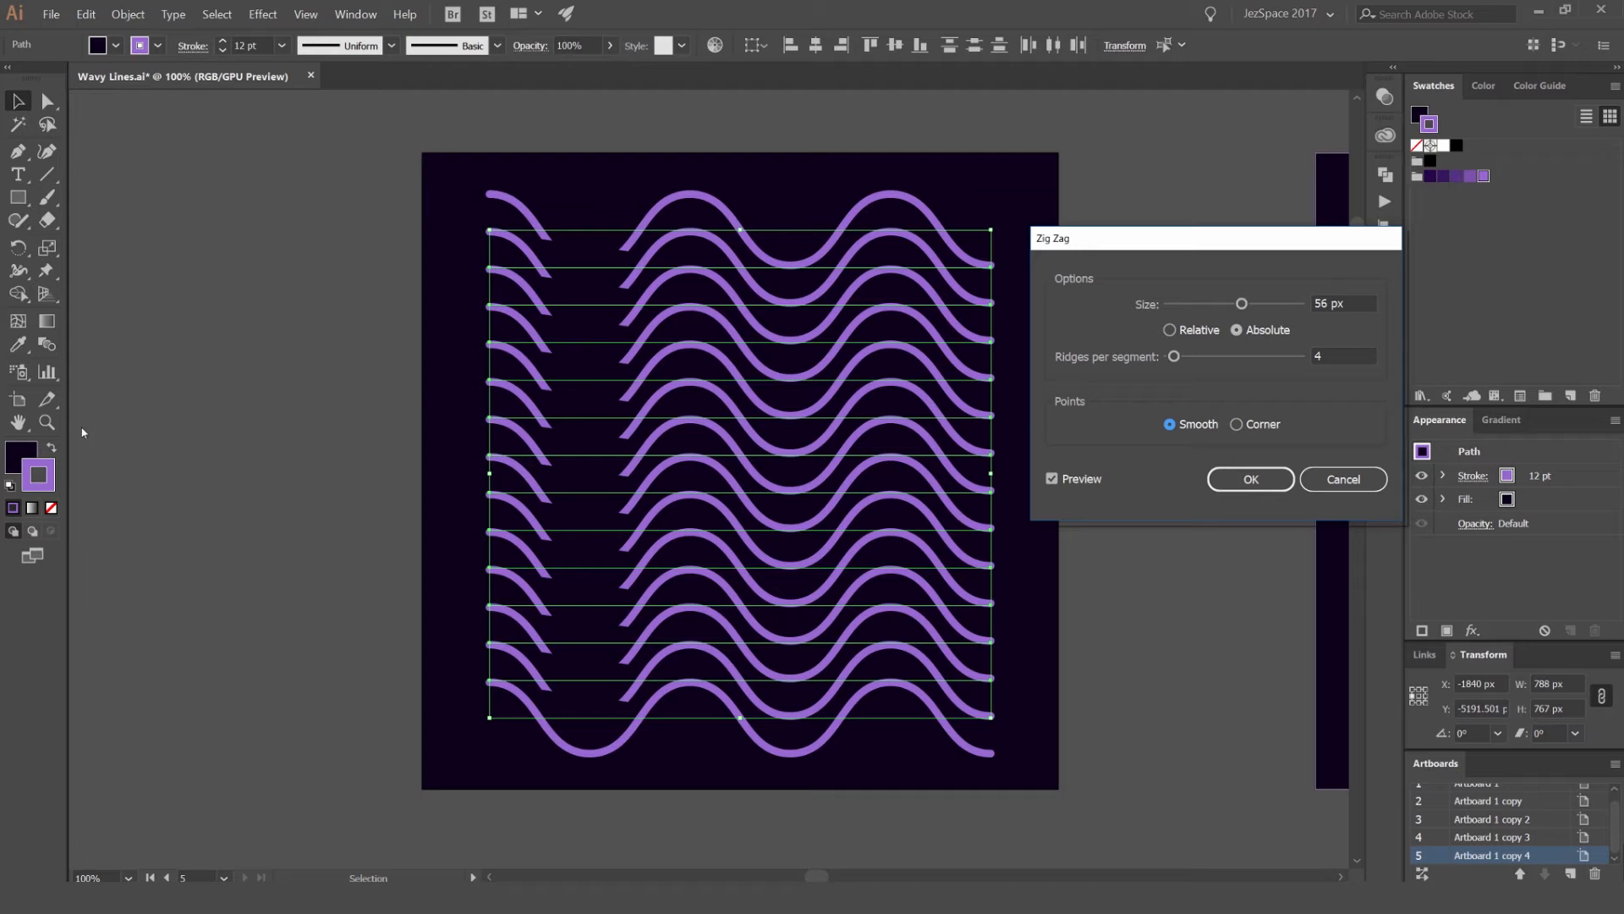
pyautogui.scroll(-20, 1334, 303)
pyautogui.scroll(-1, 1336, 303)
# Step: Try different ridge counts up to 24 and set the Zig Zag to 10 ridges per segment
pyautogui.scroll(11, 1330, 355)
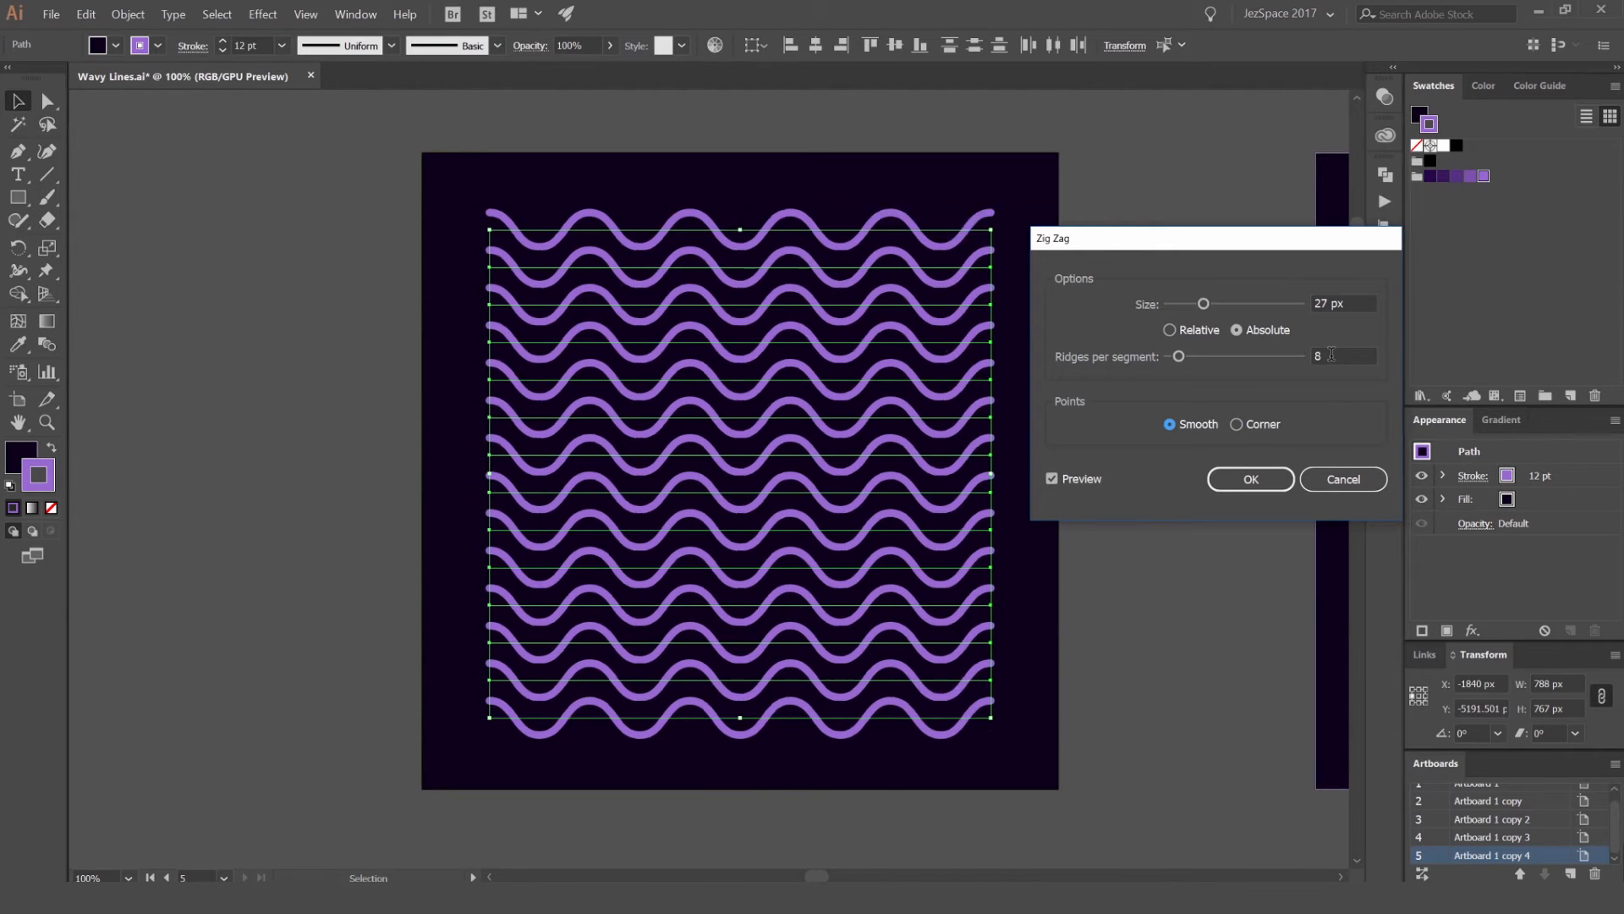
pyautogui.scroll(20, 1326, 359)
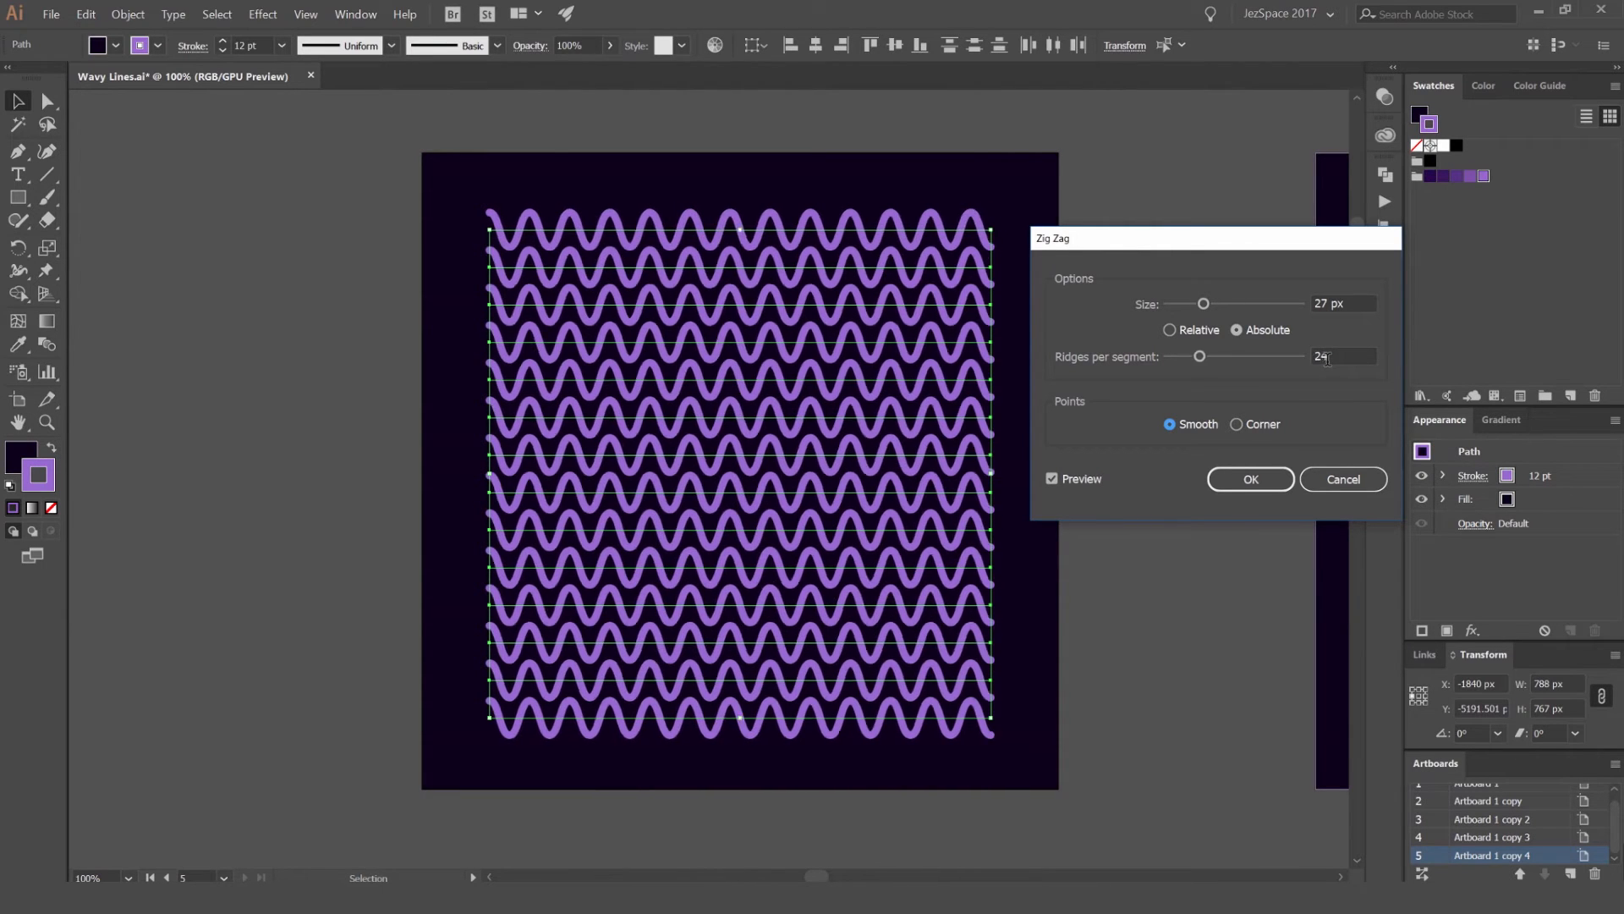
pyautogui.scroll(-20, 1328, 363)
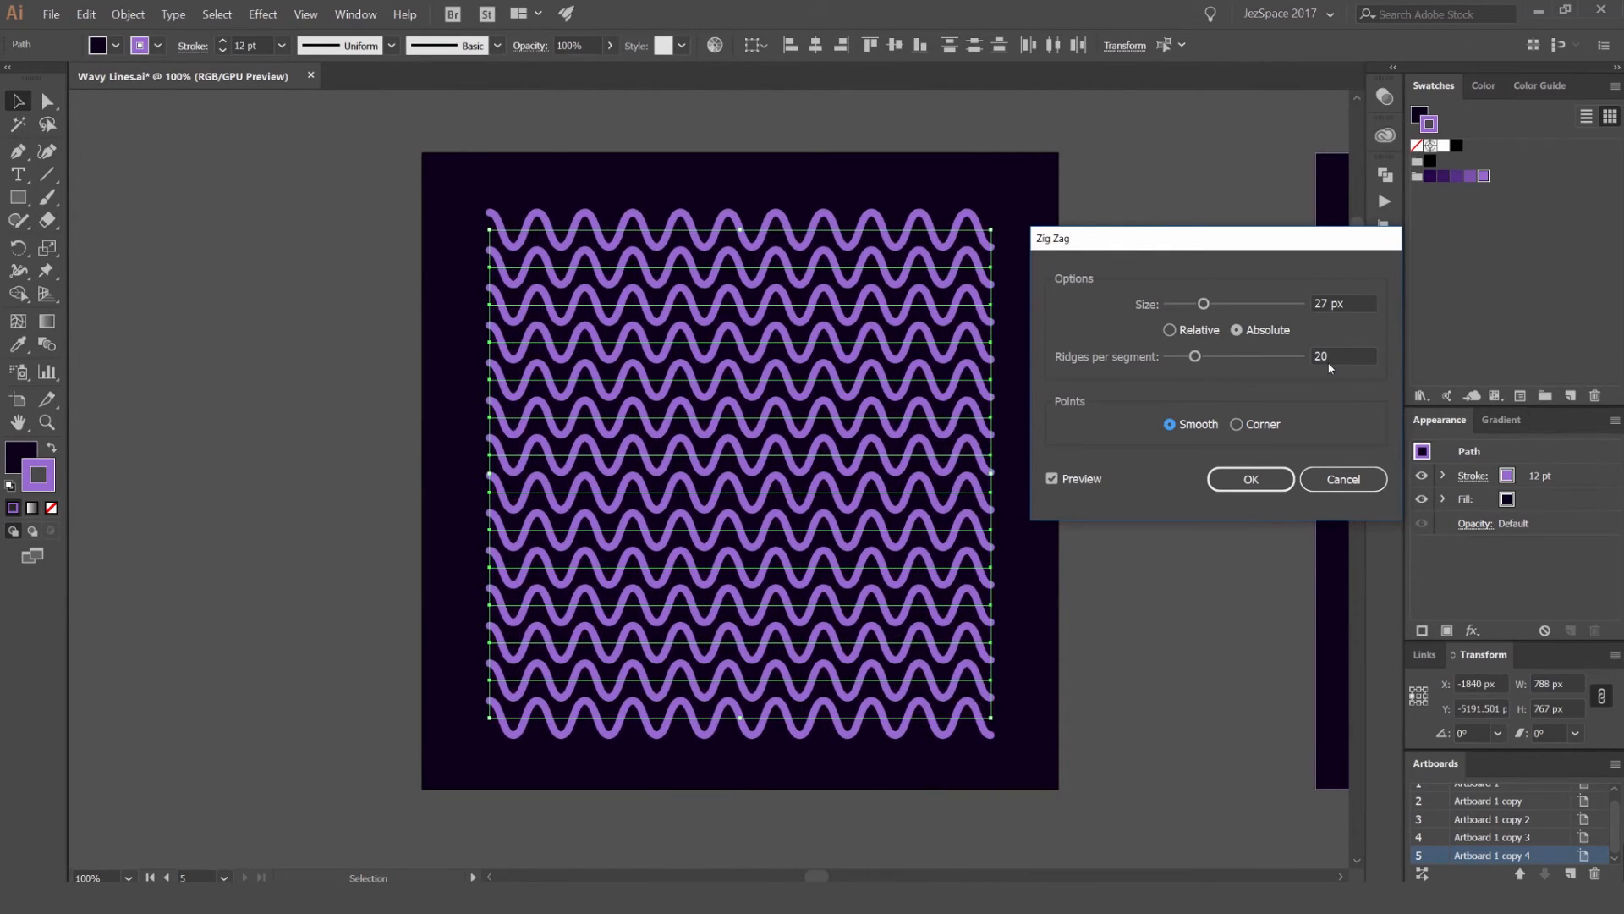
pyautogui.scroll(9, 1340, 355)
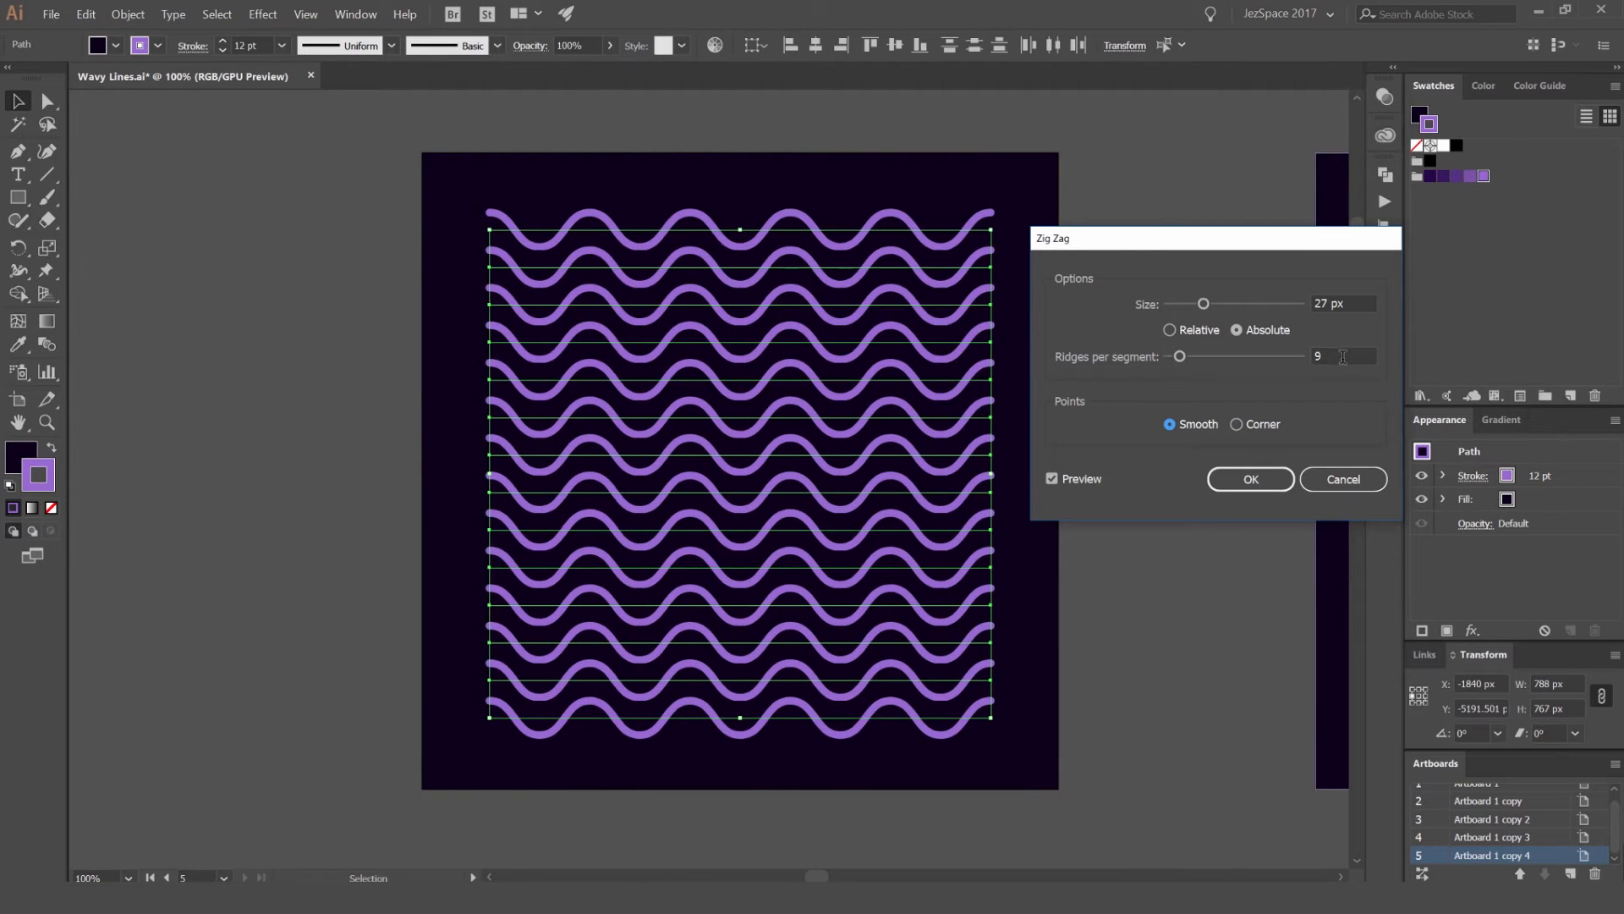
pyautogui.scroll(1, 1345, 357)
pyautogui.click(1342, 357)
# Step: Try relative sizing for the Zig Zag, reducing the size to 3%
pyautogui.click(1201, 331)
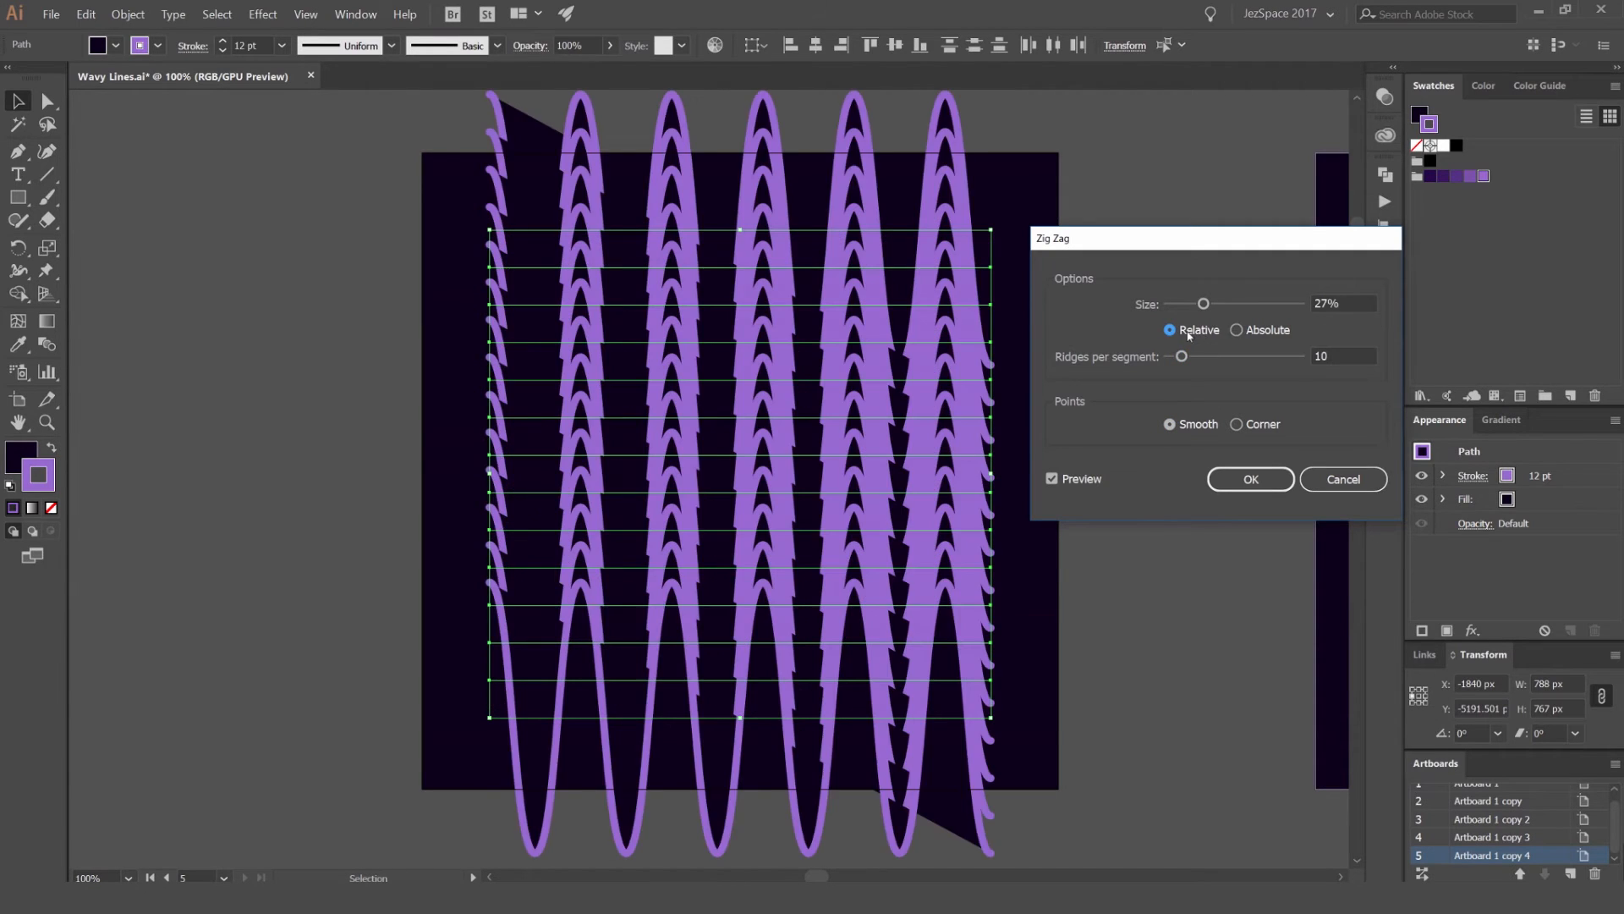
pyautogui.click(1268, 330)
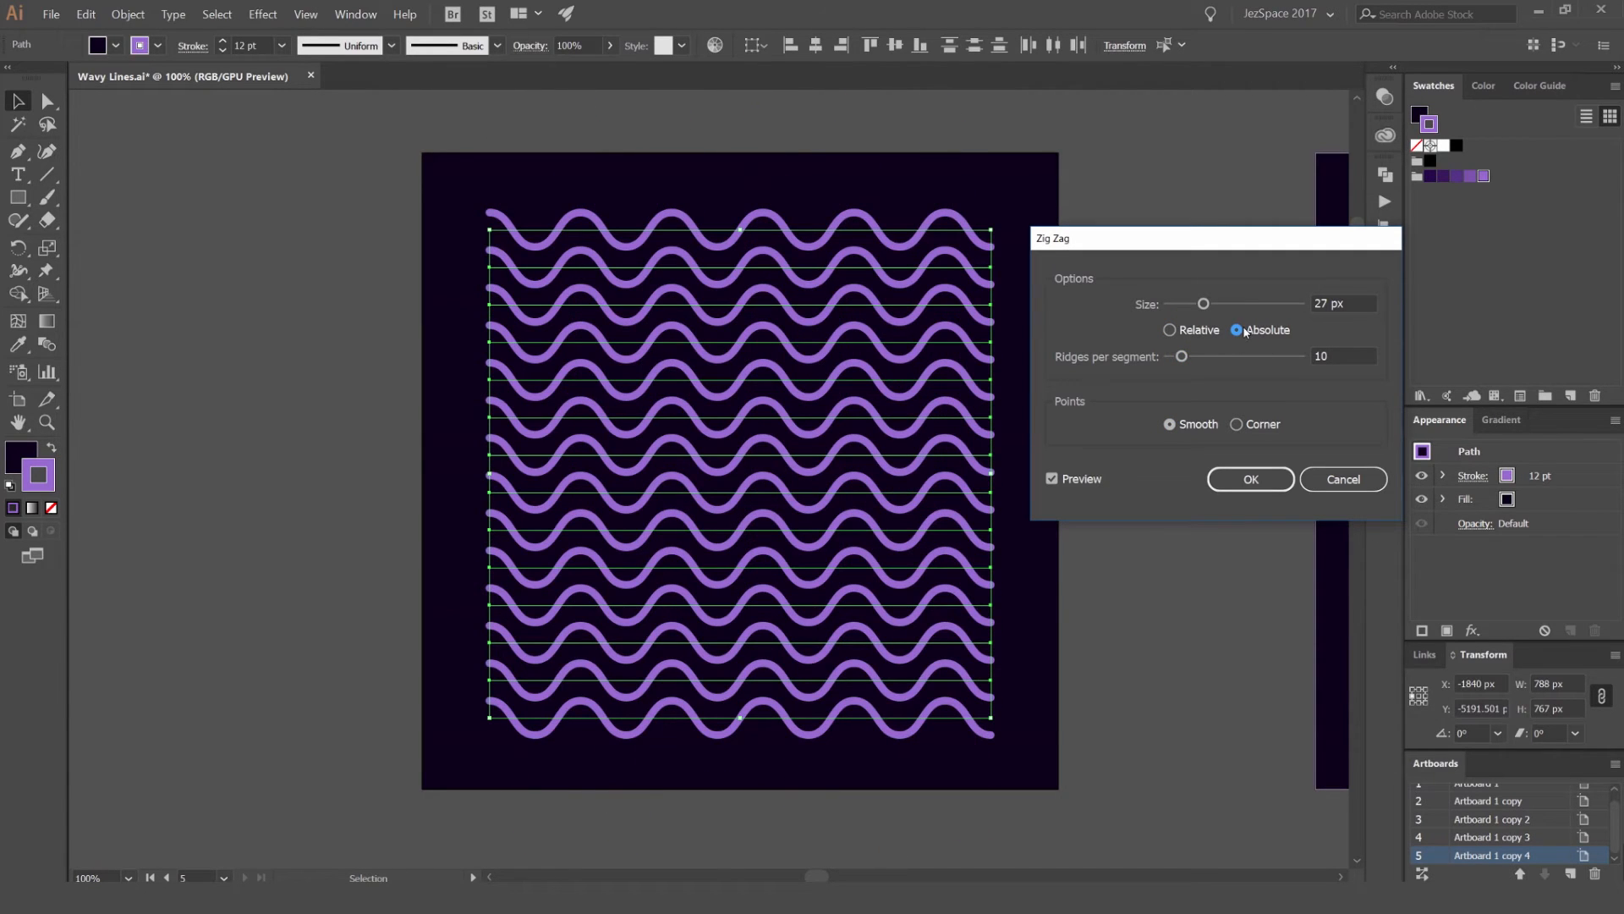
pyautogui.click(1170, 330)
pyautogui.click(1328, 303)
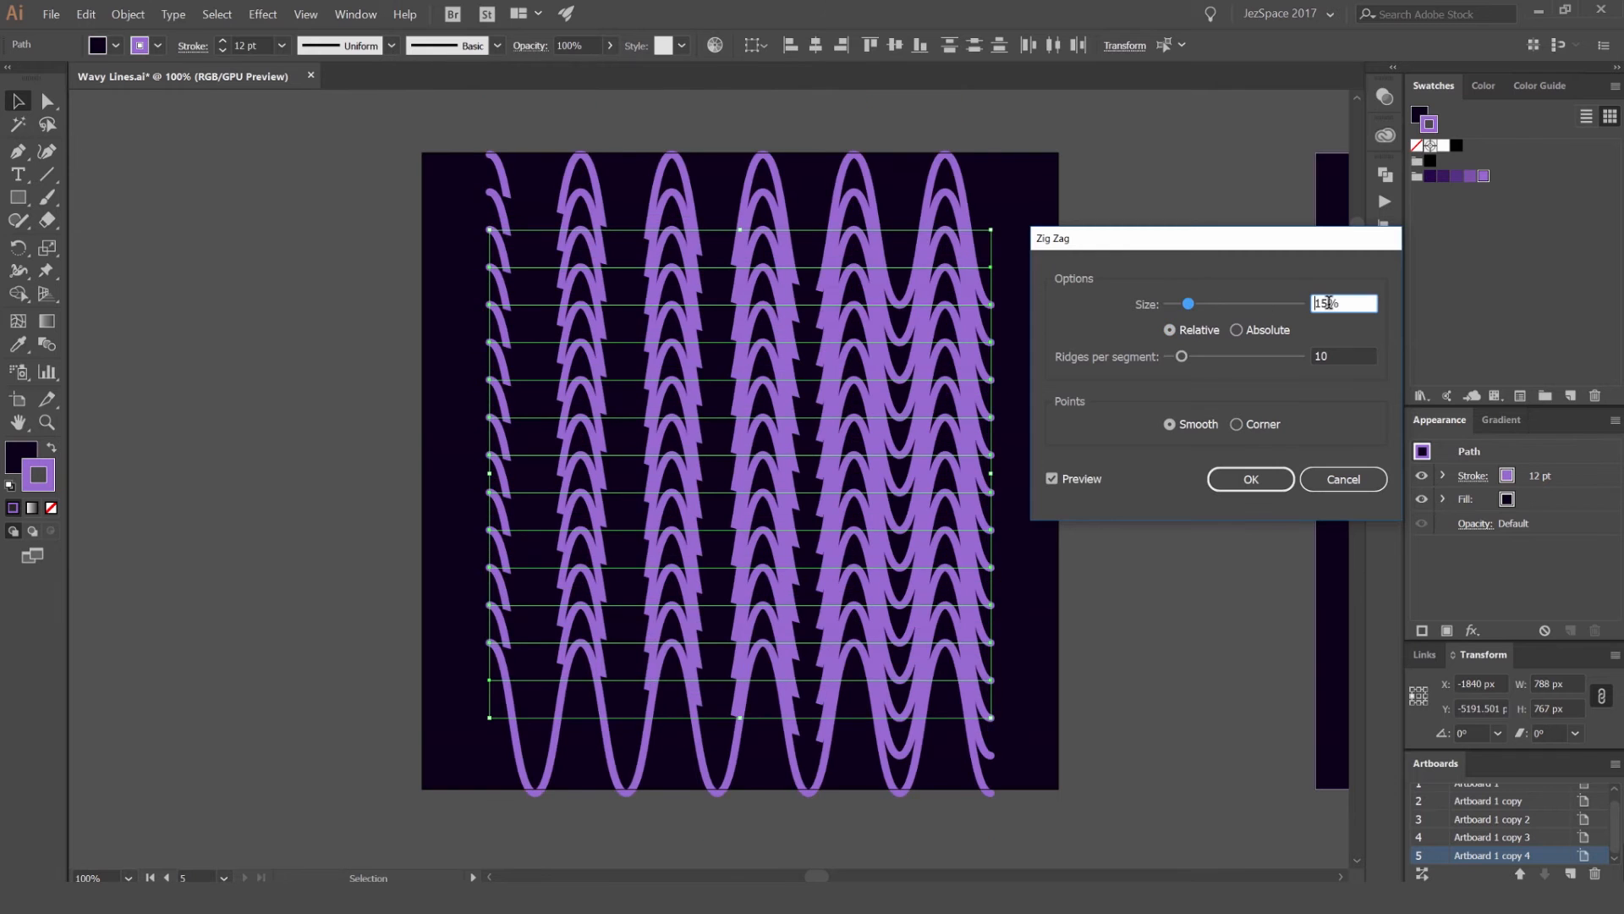
pyautogui.write('8')
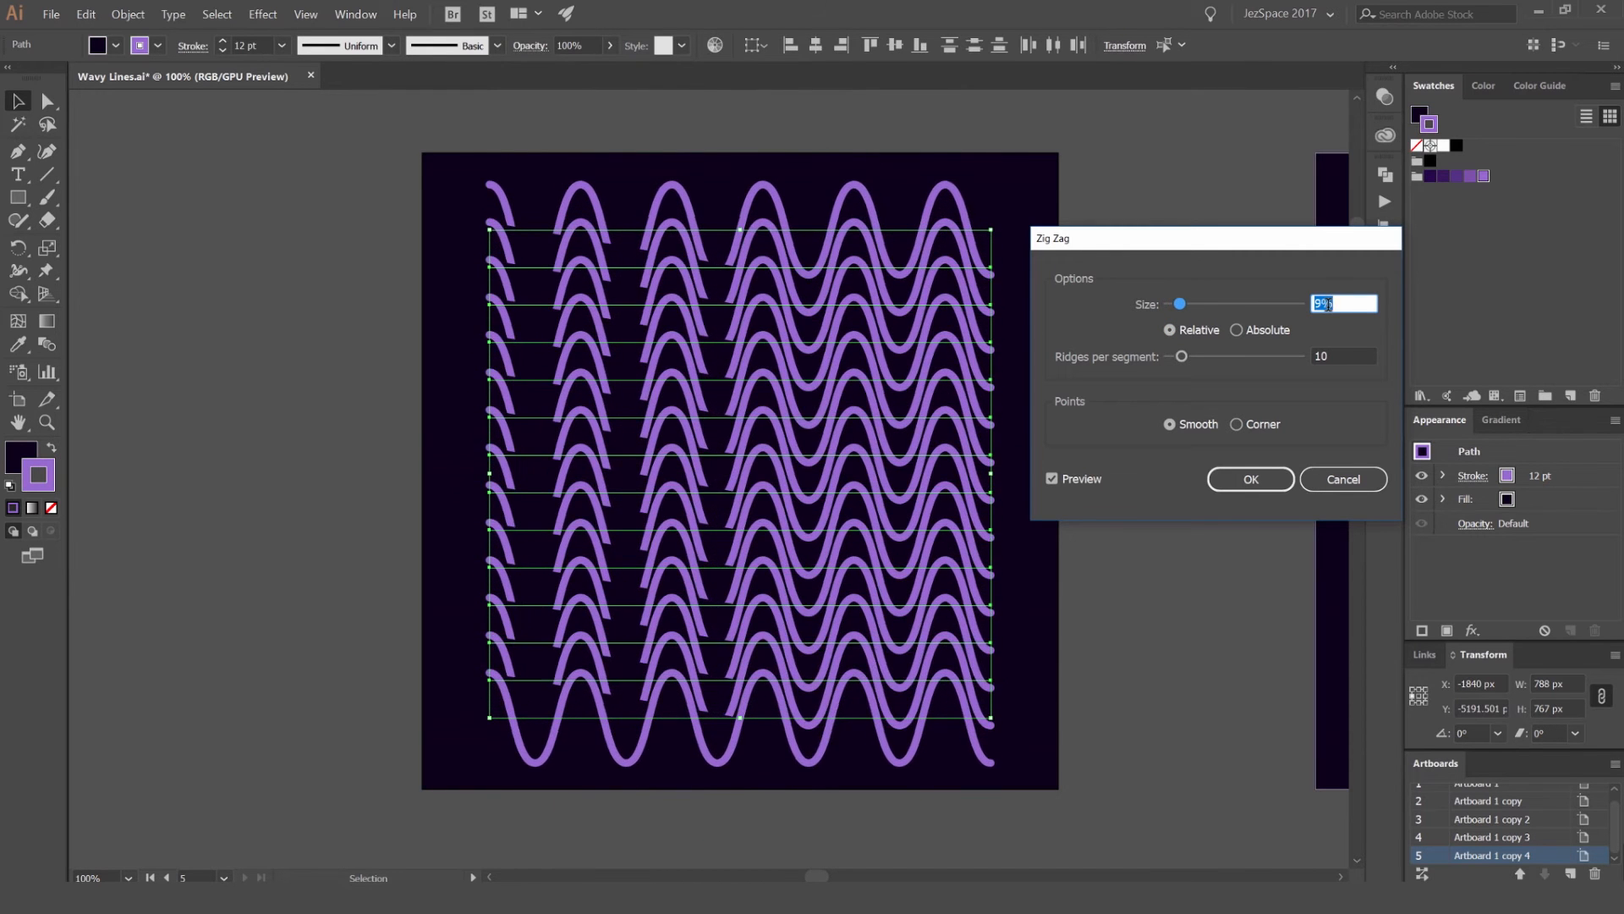
pyautogui.write('3')
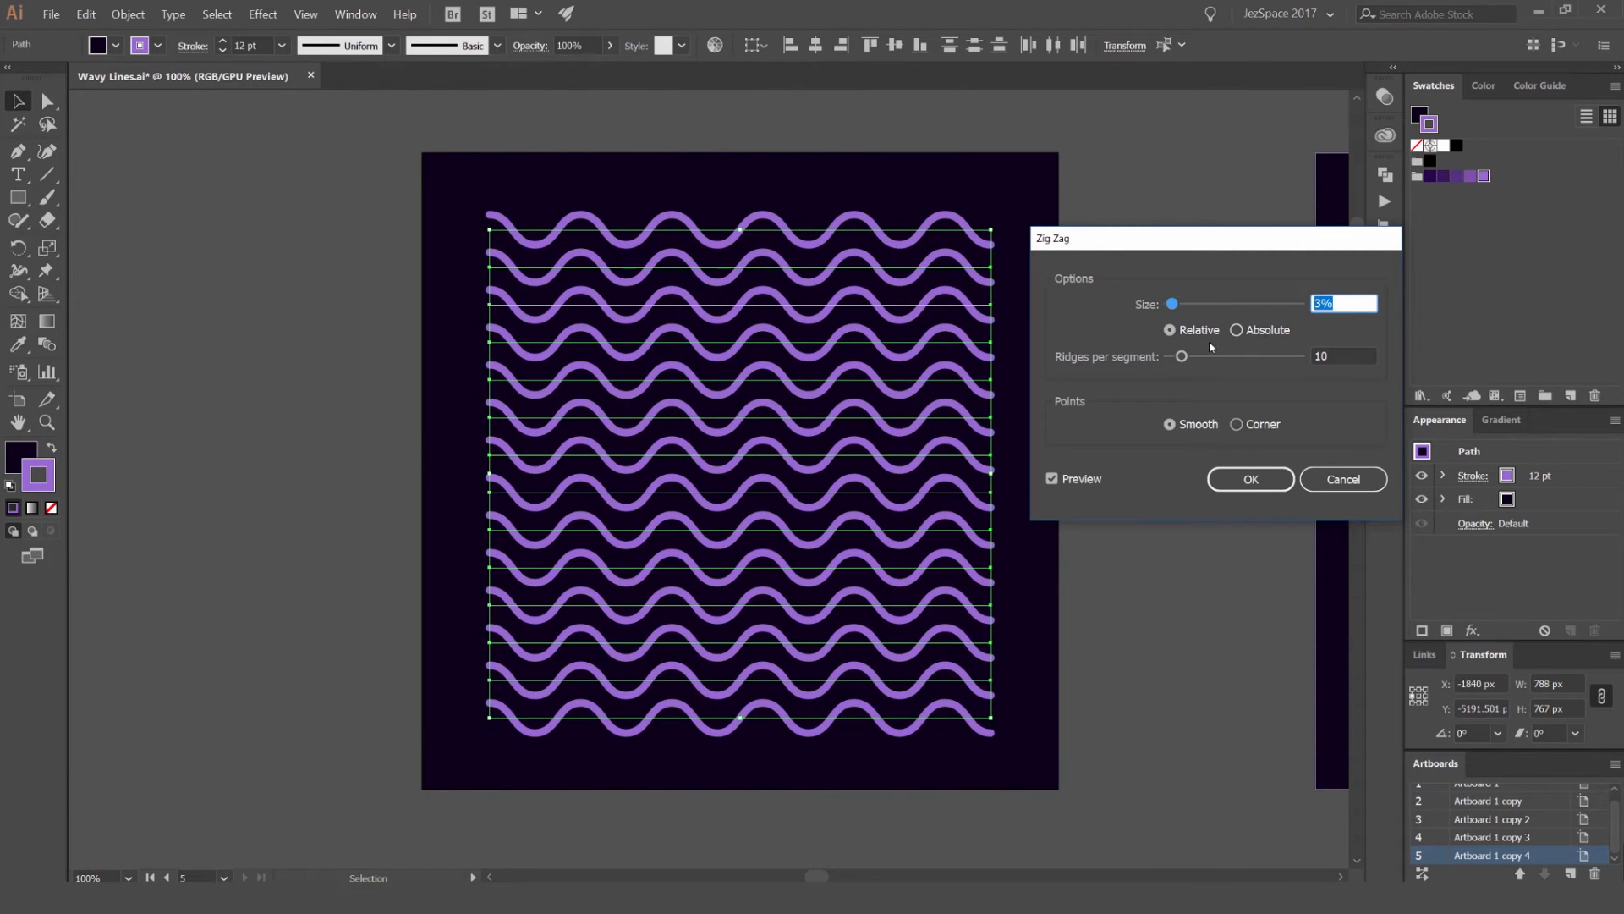
# Step: Return the Zig Zag to absolute sizing at 22 px and apply the effect
pyautogui.click(1236, 330)
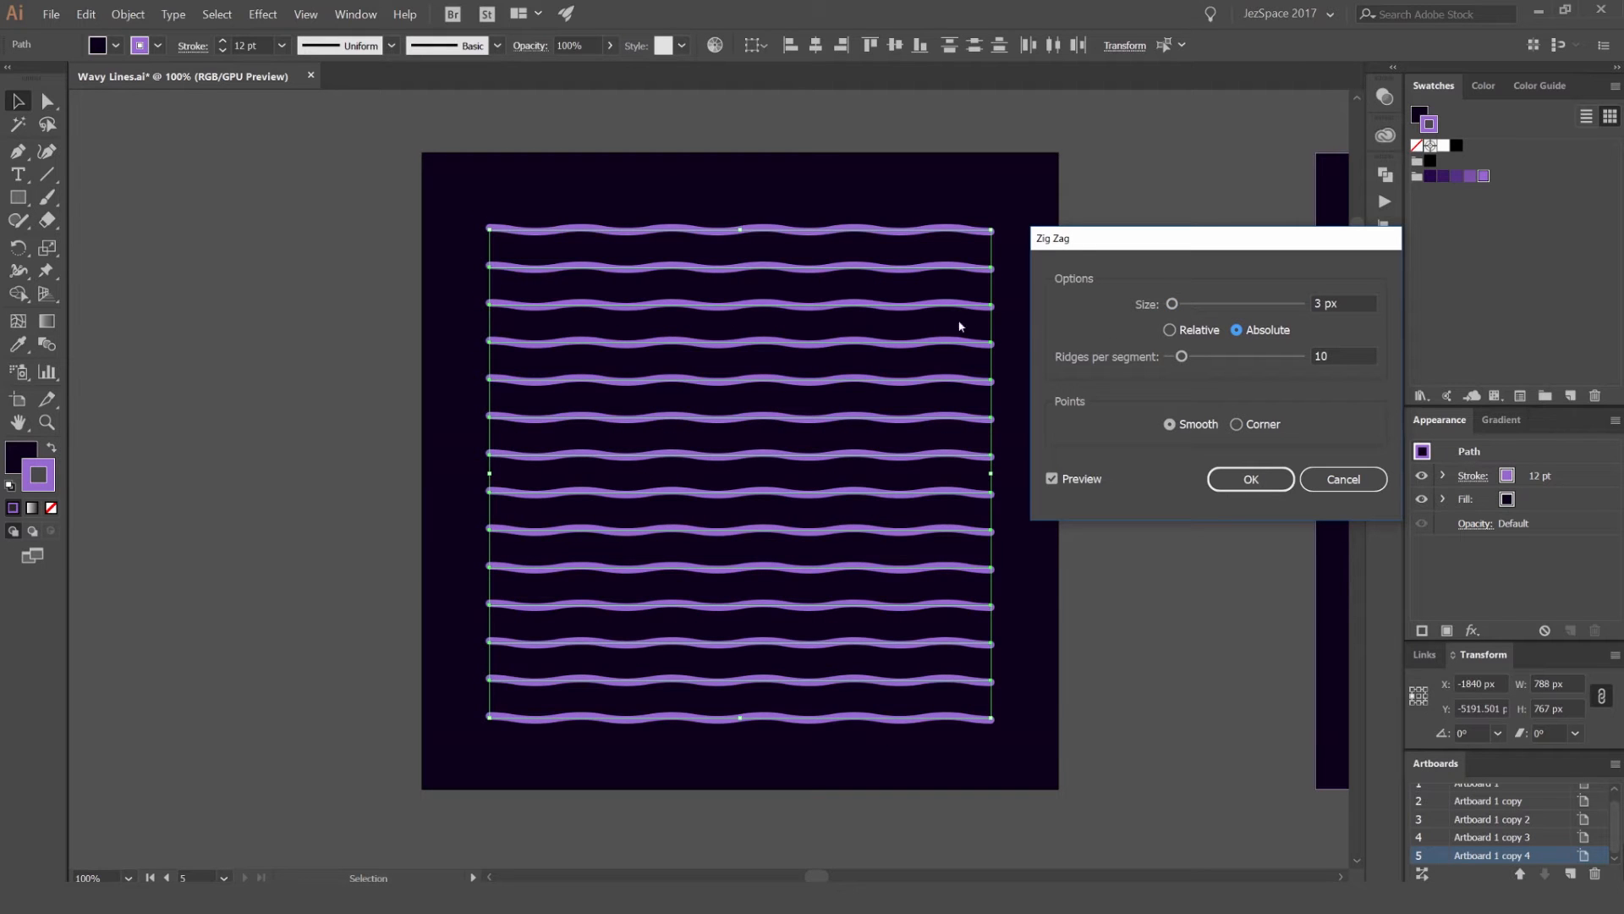
pyautogui.scroll(17, 1340, 303)
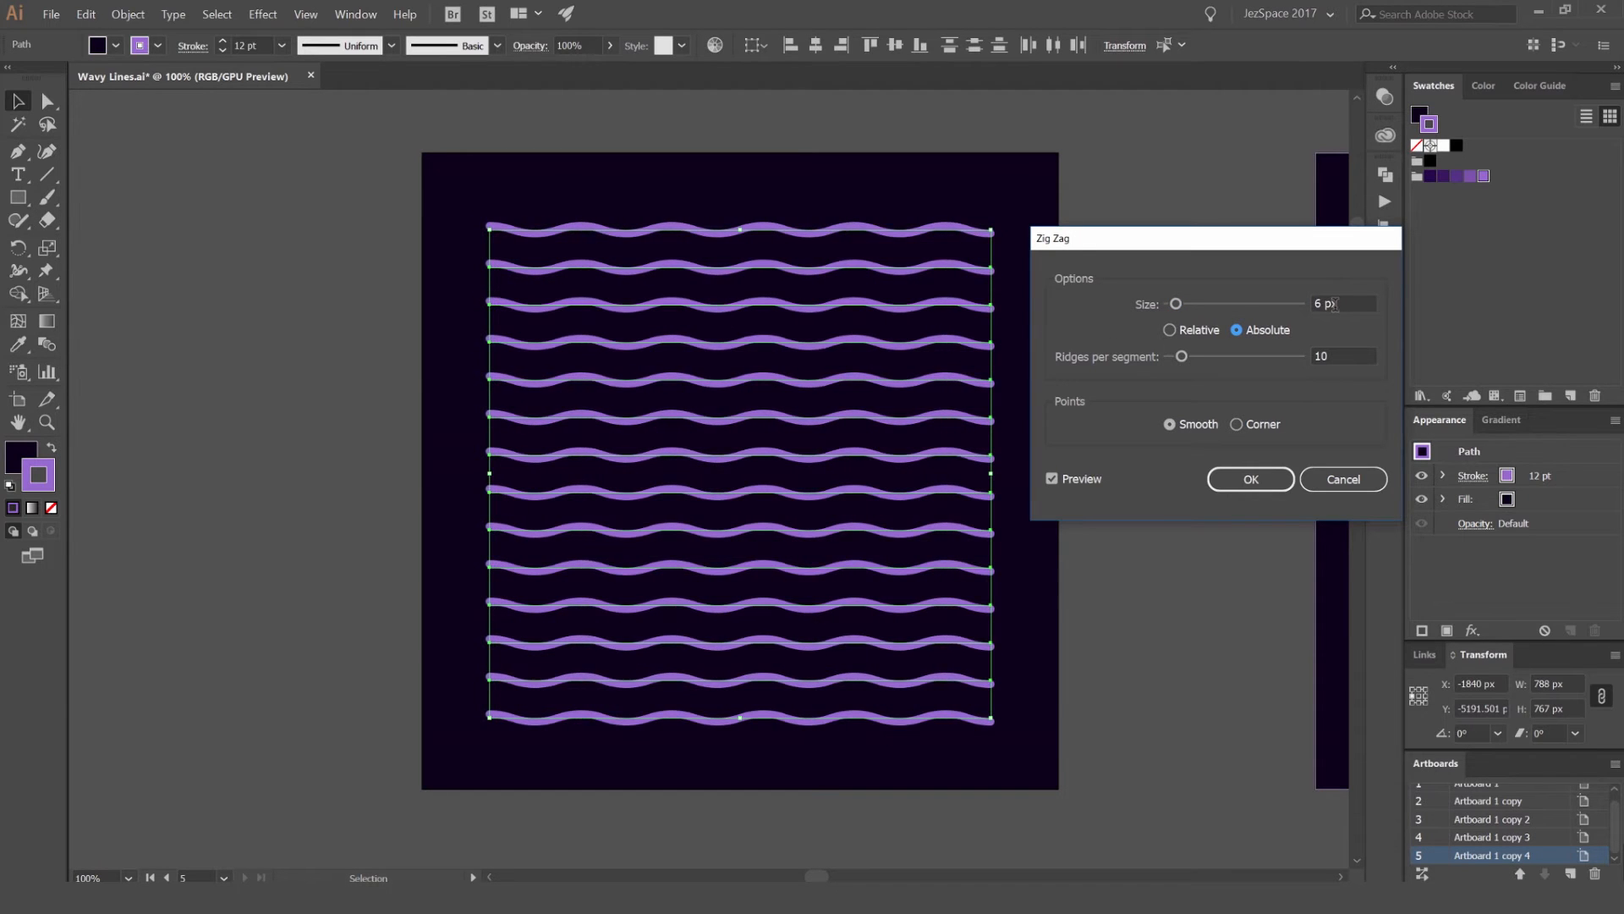
pyautogui.scroll(2, 1341, 303)
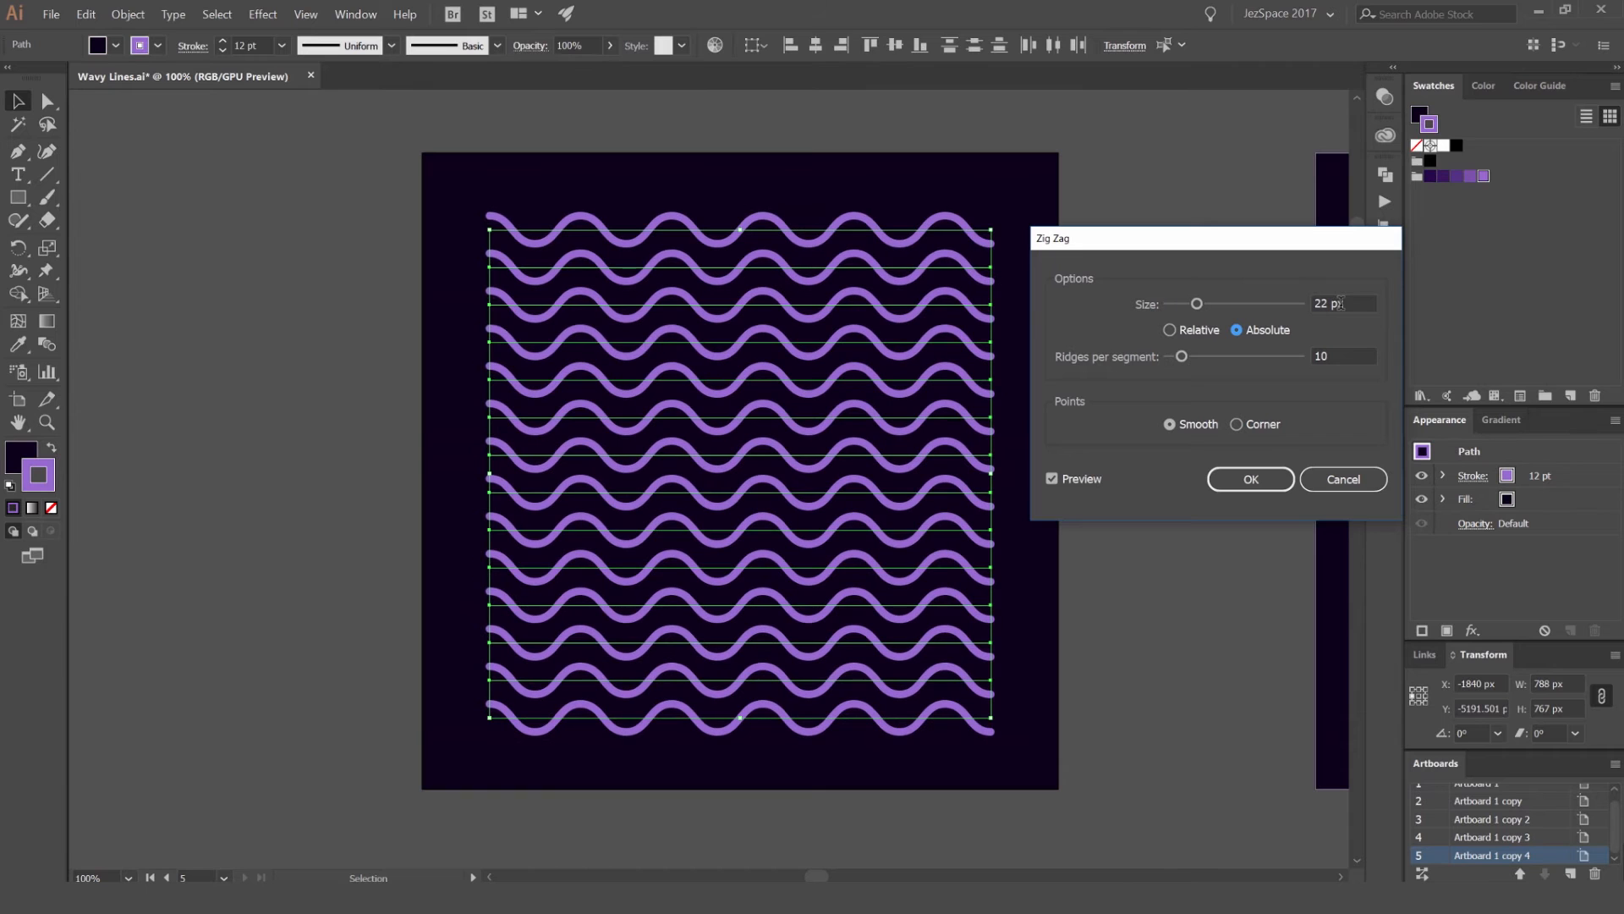
pyautogui.click(1267, 474)
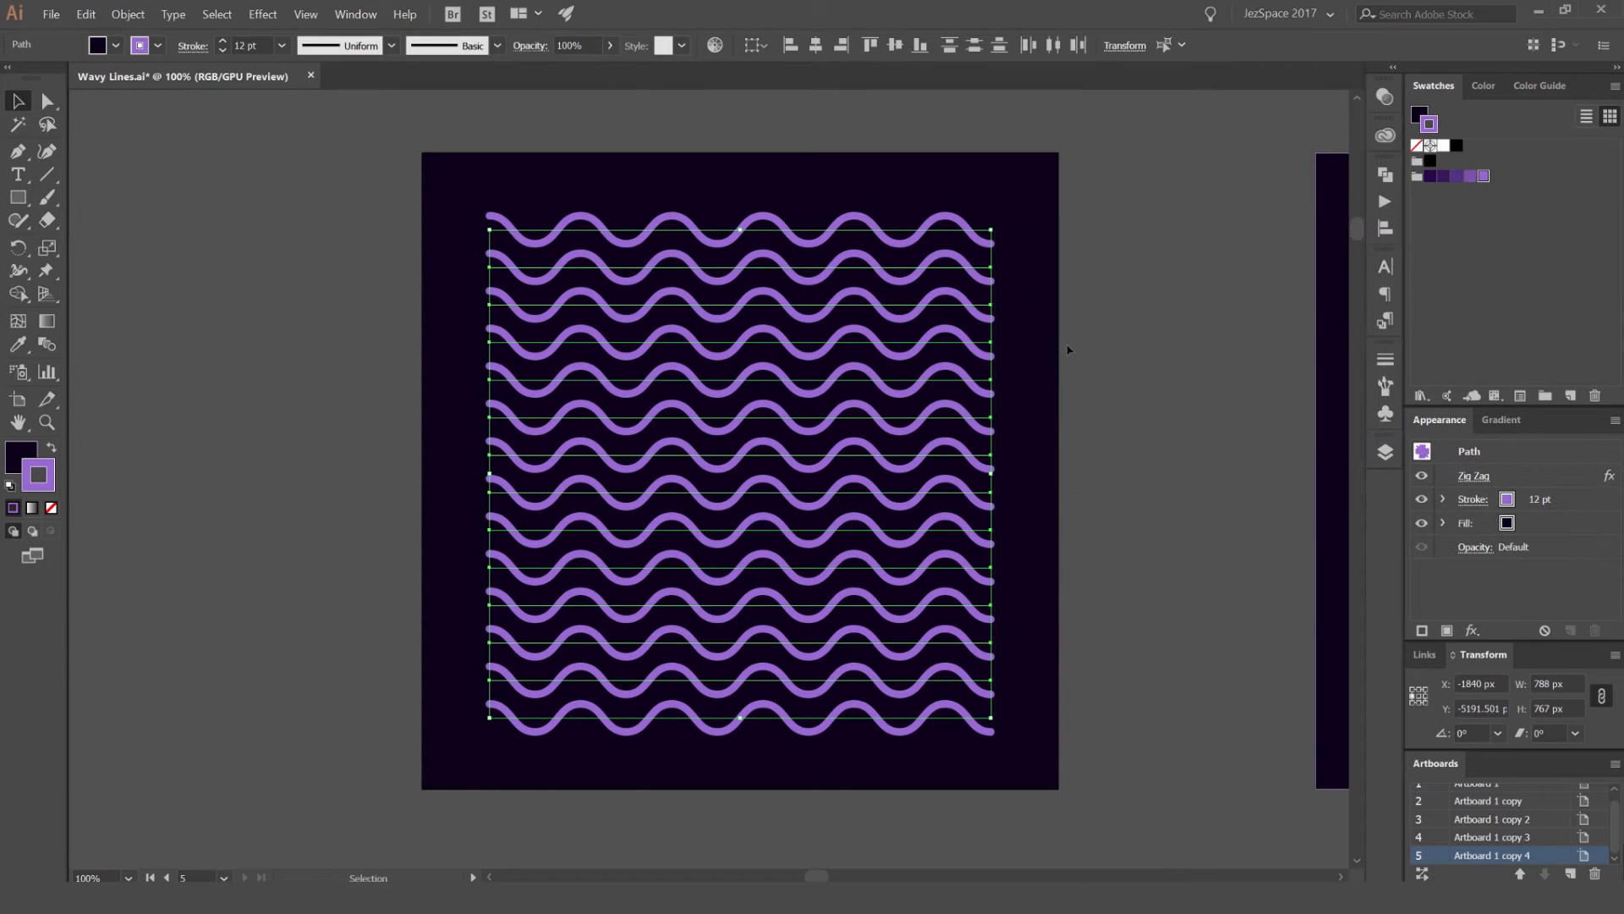
pyautogui.click(1065, 343)
pyautogui.scroll(-1, 1064, 342)
pyautogui.moveTo(988, 268)
pyautogui.mouseDown()
pyautogui.moveTo(1008, 200)
pyautogui.moveTo(952, 174)
pyautogui.mouseUp()
pyautogui.hotkey('ctrl', 'z')
# Step: Select all the wavy lines and combine them into one compound path
pyautogui.moveTo(1040, 211)
pyautogui.mouseDown()
pyautogui.moveTo(801, 224)
pyautogui.moveTo(1052, 218)
pyautogui.mouseUp()
pyautogui.scroll(1, 751, 239)
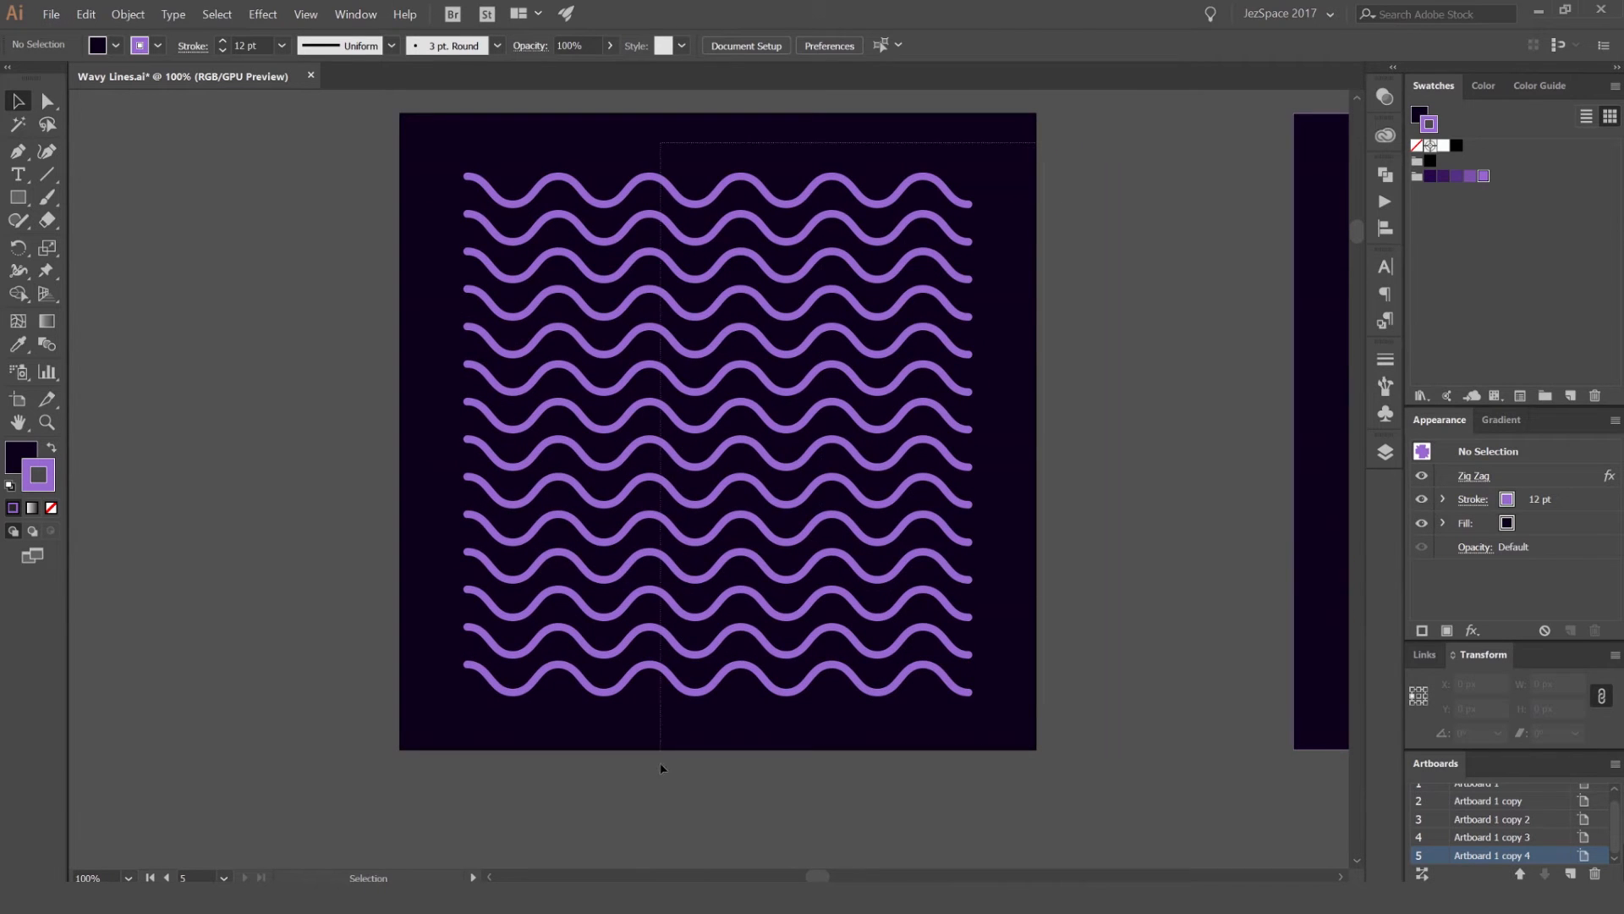
pyautogui.click(905, 516)
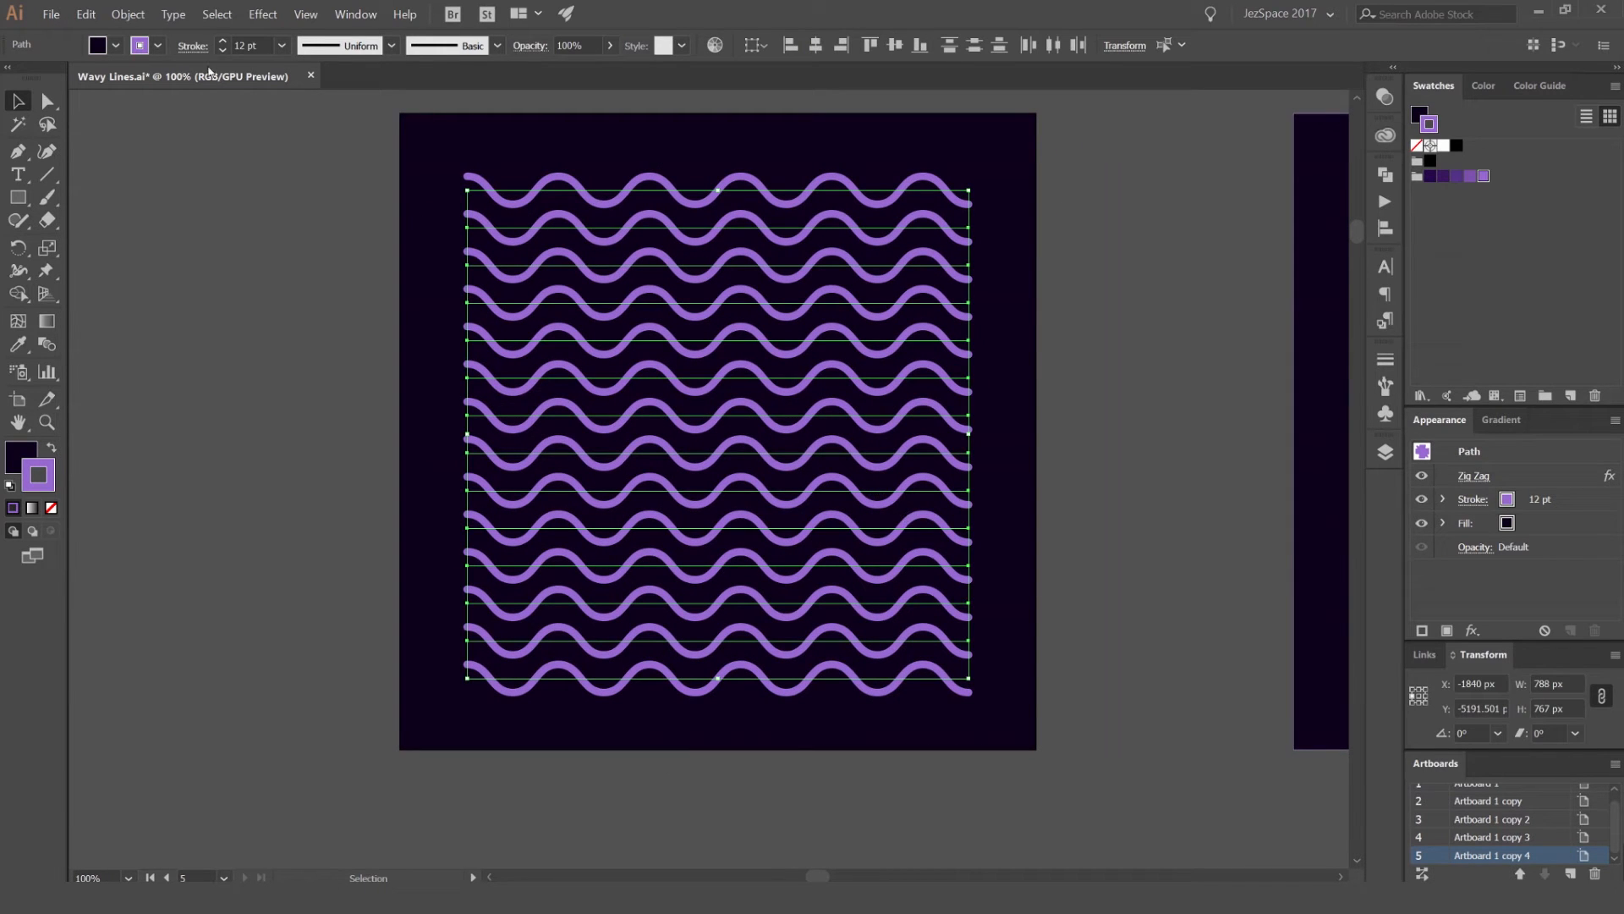
pyautogui.click(129, 14)
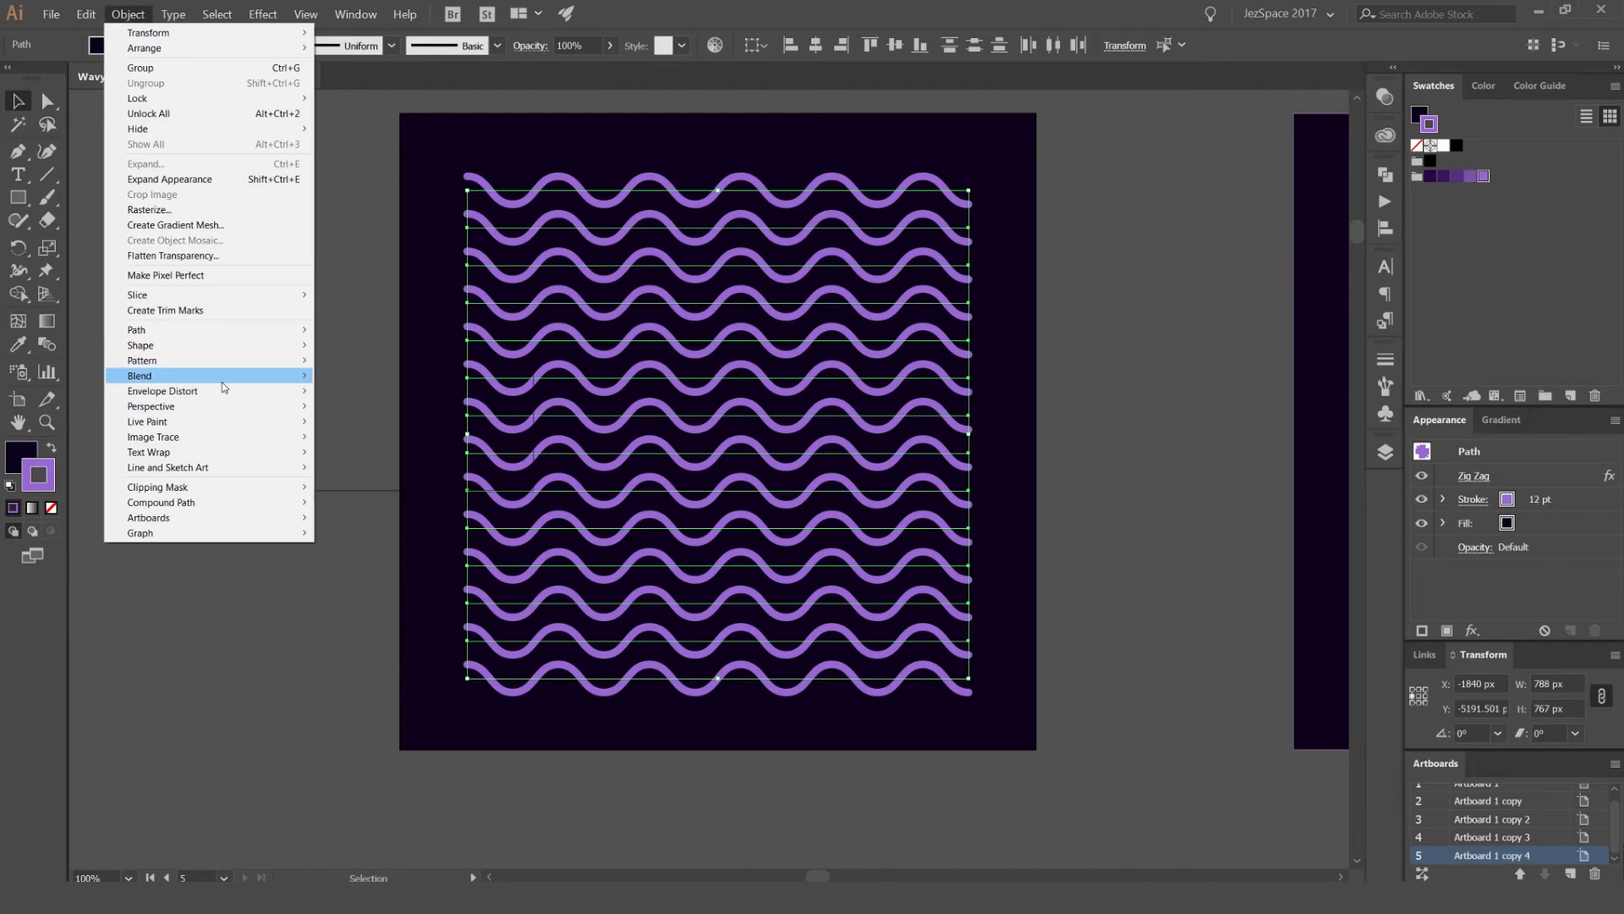
pyautogui.moveTo(200, 507)
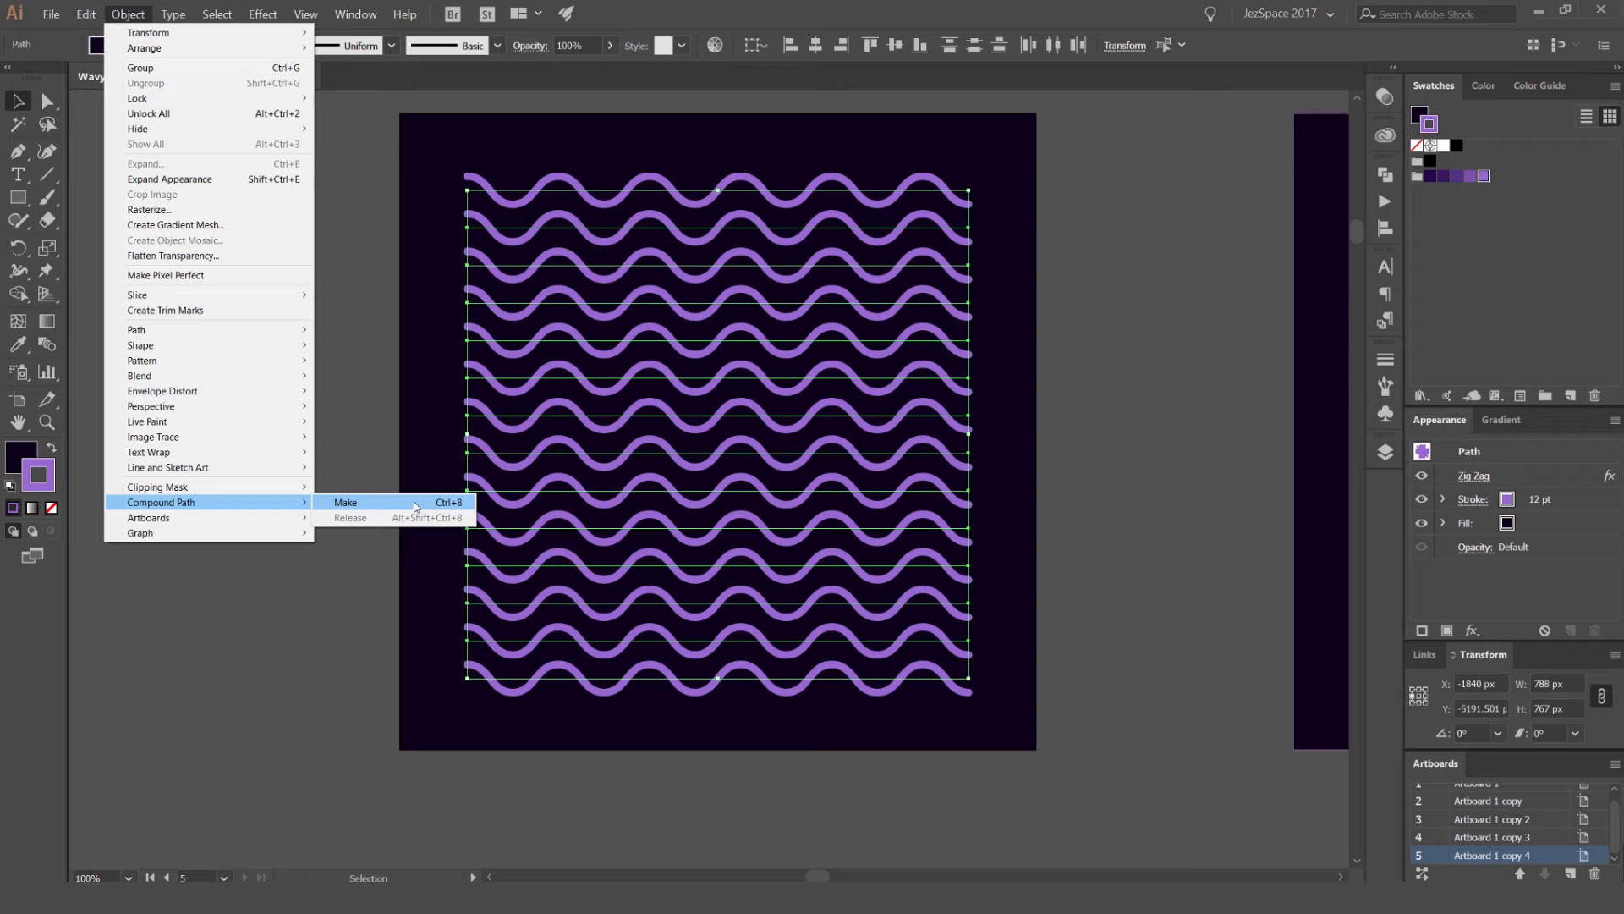
pyautogui.click(383, 504)
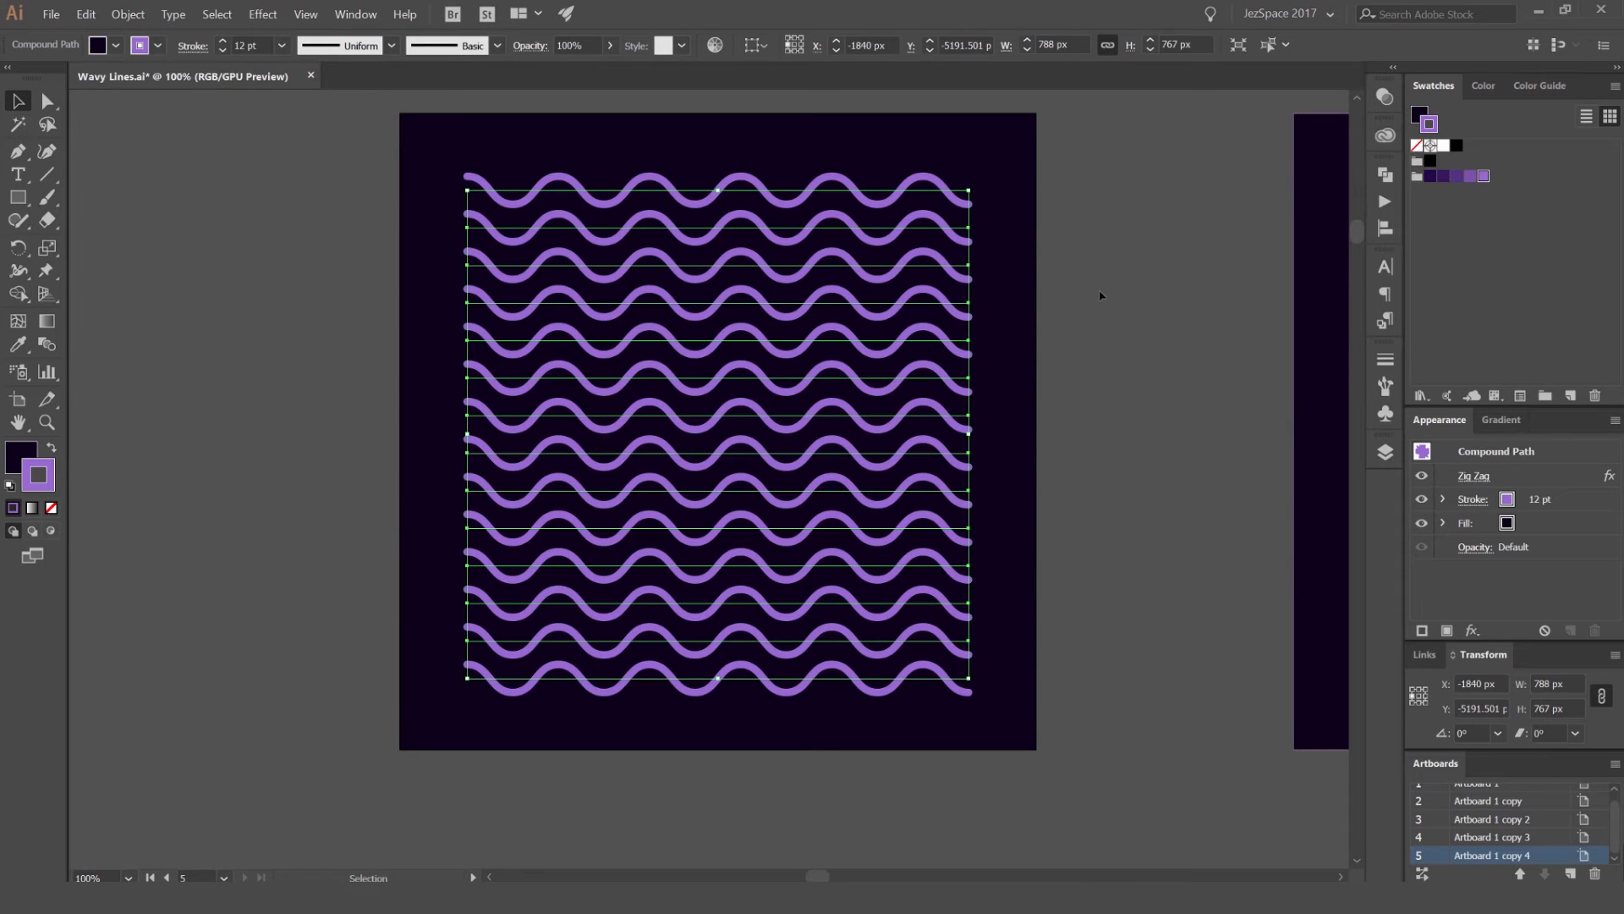
pyautogui.click(1063, 224)
pyautogui.moveTo(888, 238); pyautogui.dragTo(685, 264)
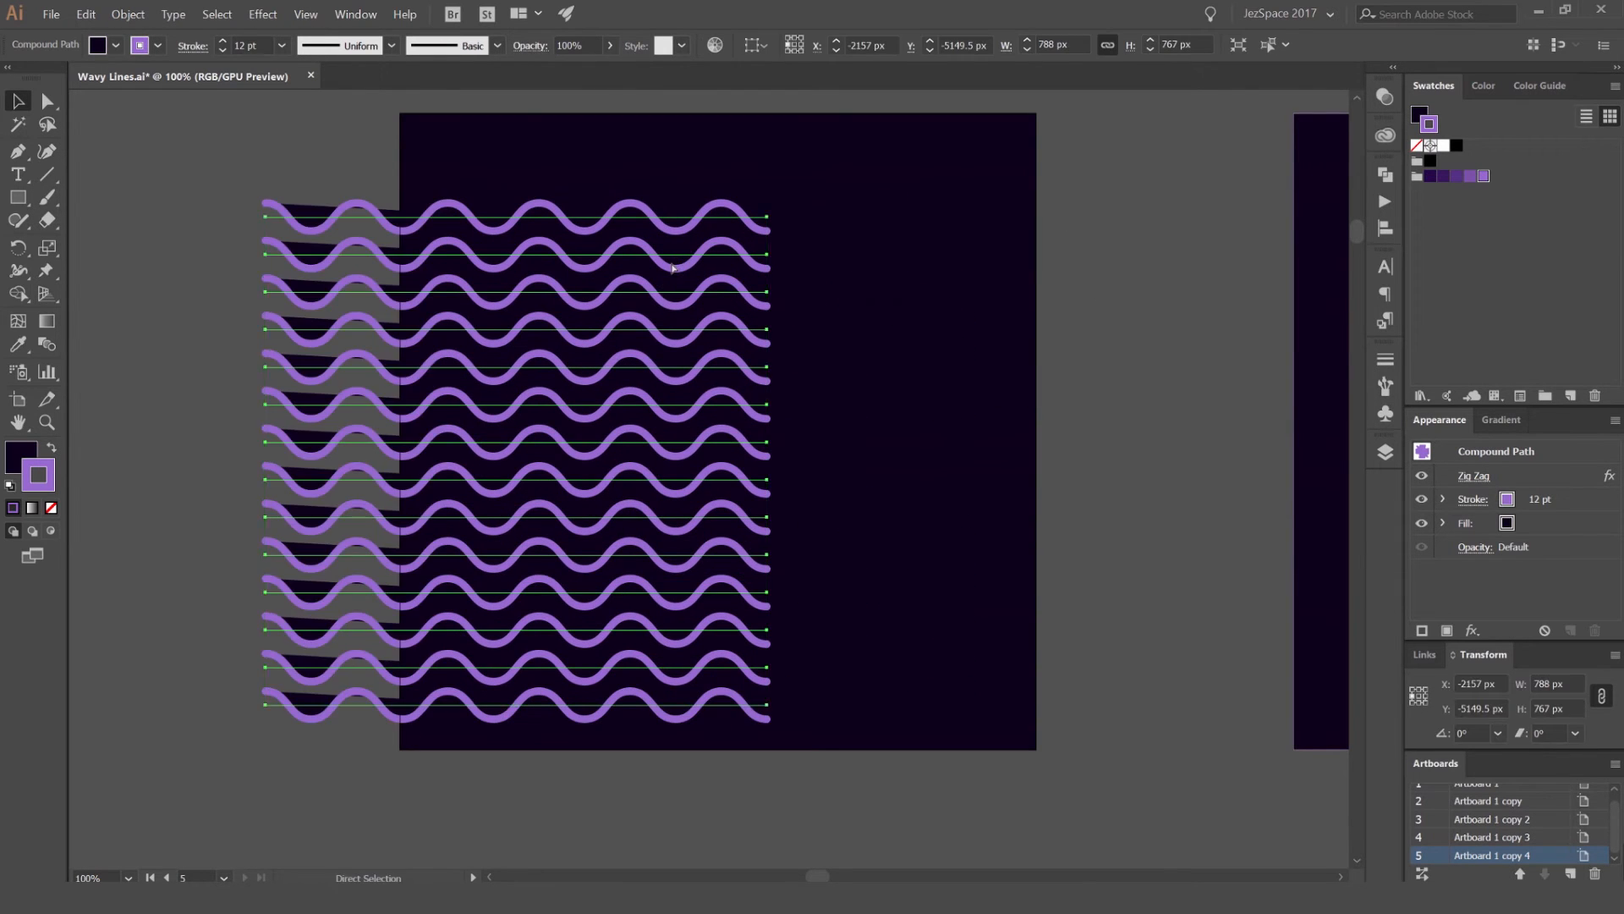
pyautogui.hotkey('ctrl', 'z')
# Step: Set the compound path's fill to None
pyautogui.press('x')
pyautogui.press('/')
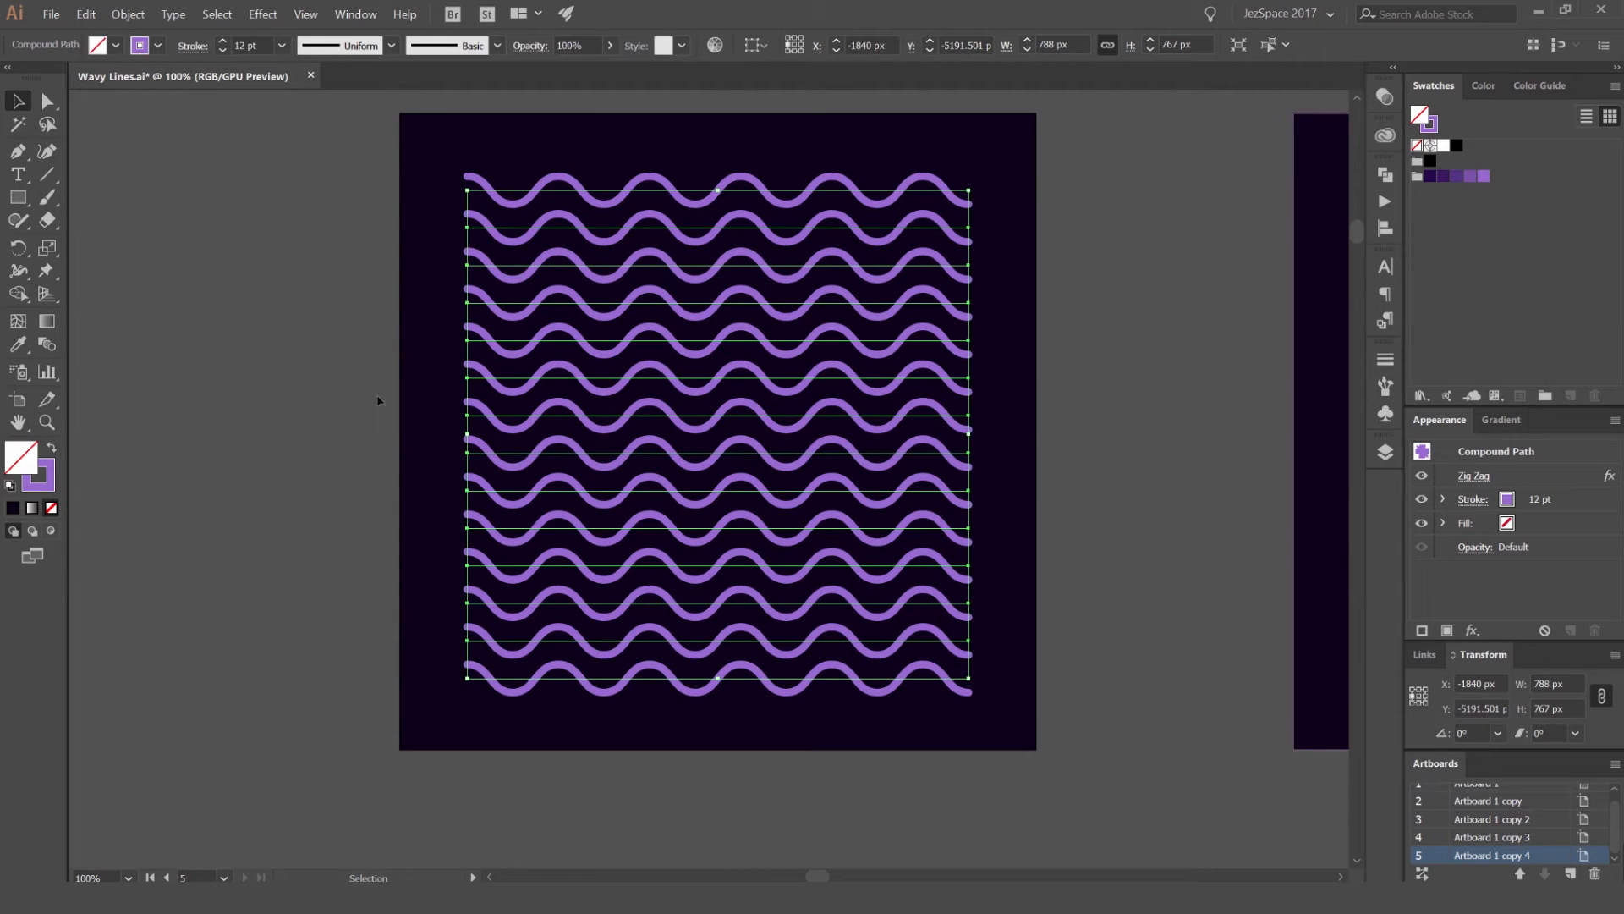
# Step: Move the compound path partly off the dark square to check for leftover fill, and undo the move
pyautogui.moveTo(991, 141); pyautogui.dragTo(744, 704)
pyautogui.click(951, 544)
pyautogui.moveTo(939, 529); pyautogui.dragTo(760, 546)
pyautogui.click(402, 383)
pyautogui.moveTo(402, 384); pyautogui.dragTo(619, 340)
pyautogui.scroll(1, 554, 323)
pyautogui.click(628, 303)
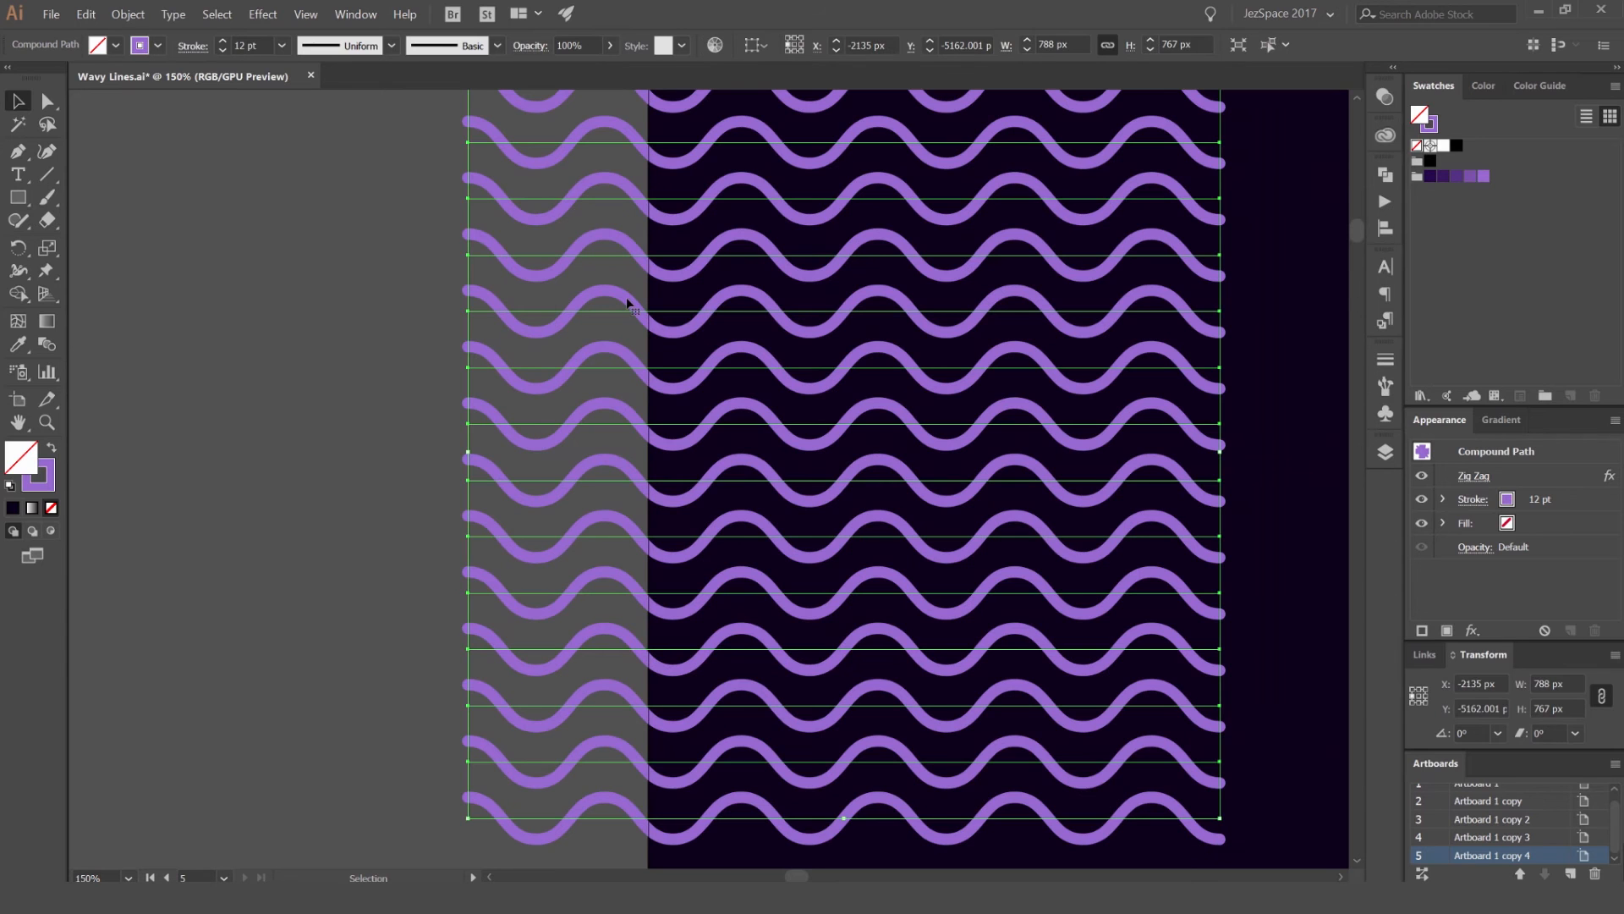
pyautogui.hotkey('ctrl', 'z')
pyautogui.scroll(-2, 620, 377)
pyautogui.moveTo(828, 221); pyautogui.dragTo(764, 259)
pyautogui.scroll(1, 780, 330)
pyautogui.moveTo(887, 332); pyautogui.dragTo(872, 307)
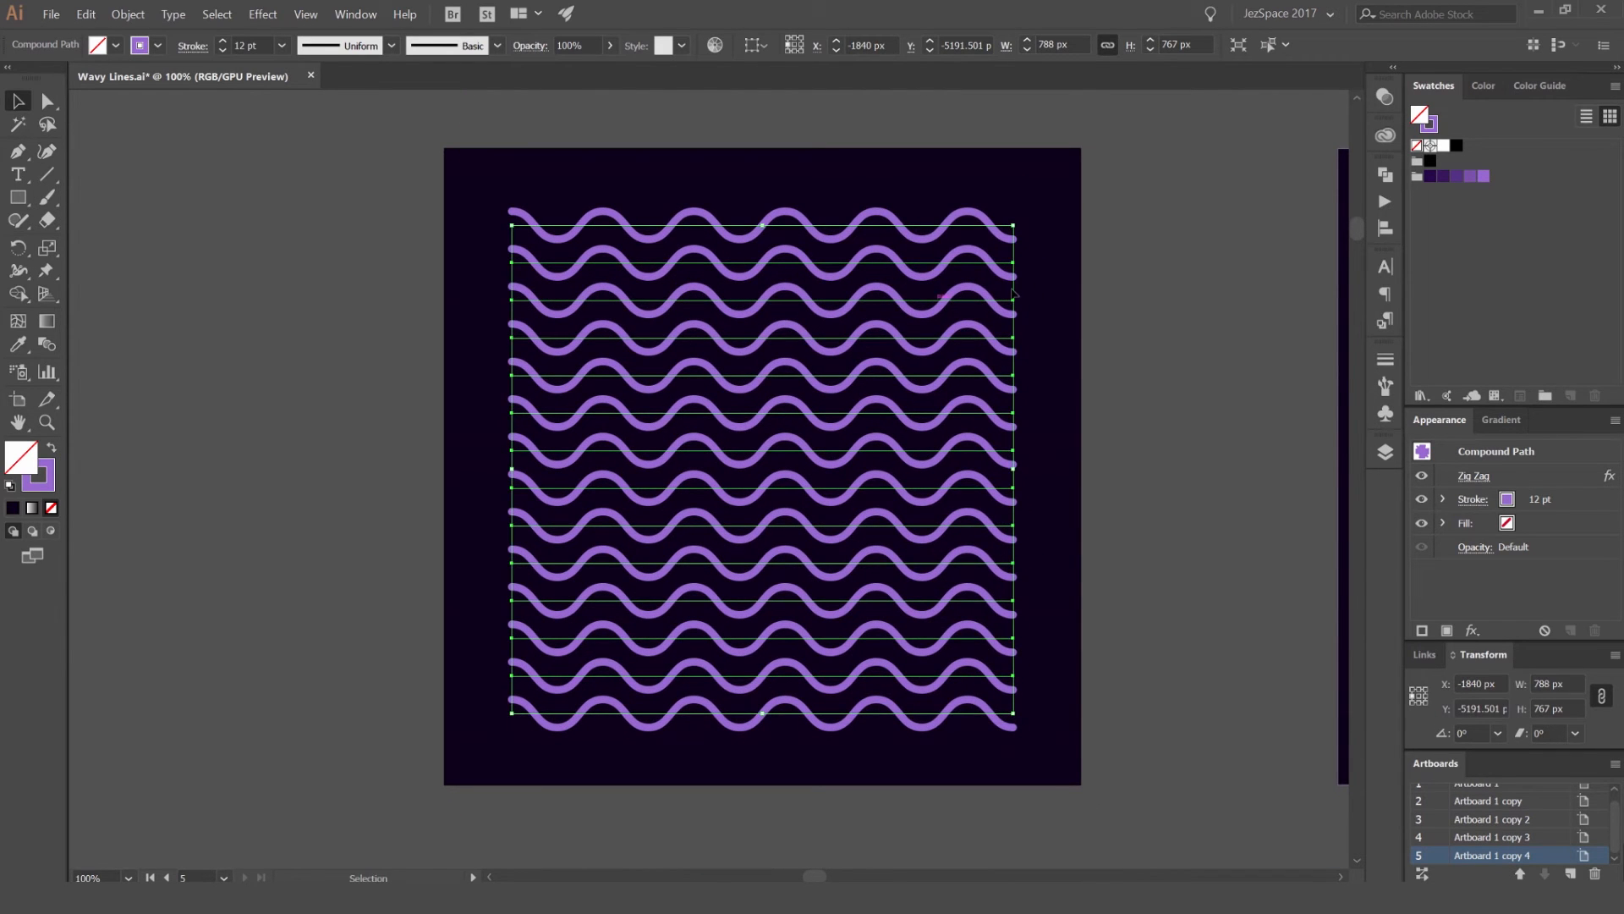
# Step: Bring up the Gradient settings with the compound path's stroke active and float them beside the artboard
pyautogui.moveTo(1106, 319); pyautogui.dragTo(1019, 282)
pyautogui.click(1512, 421)
pyautogui.click(1429, 495)
pyautogui.moveTo(1510, 421); pyautogui.dragTo(1045, 213)
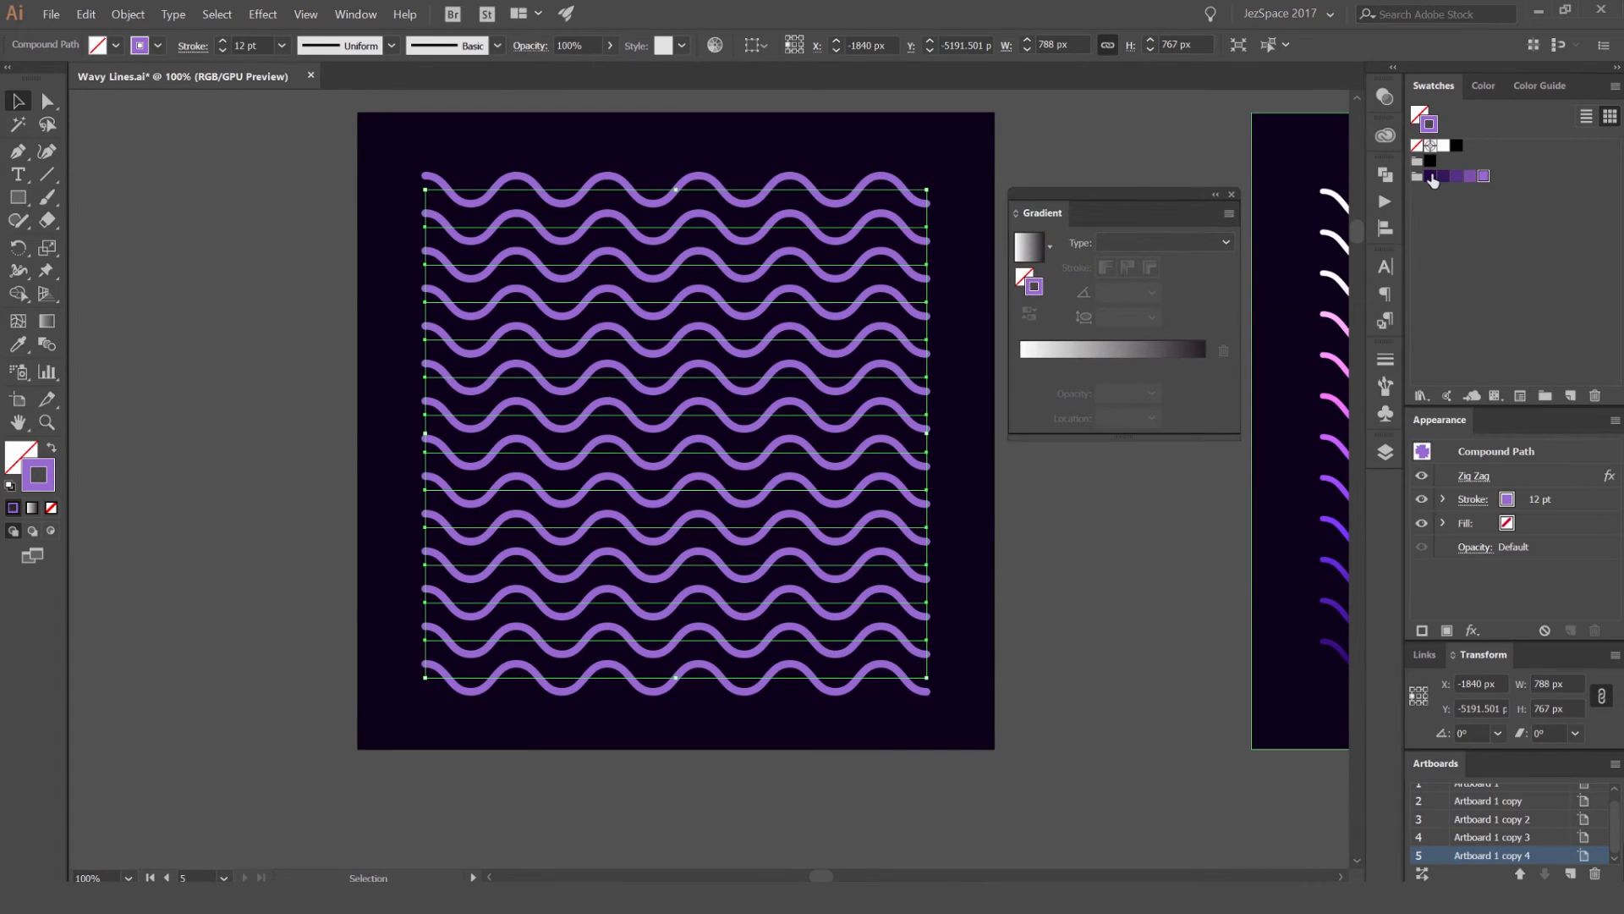
# Step: Apply a linear gradient to the stroke from the darkest purple swatch at the start to the lightest purple at 100%
pyautogui.moveTo(1429, 178); pyautogui.dragTo(1170, 330)
pyautogui.moveTo(1049, 358); pyautogui.dragTo(1020, 366)
pyautogui.click(1204, 367)
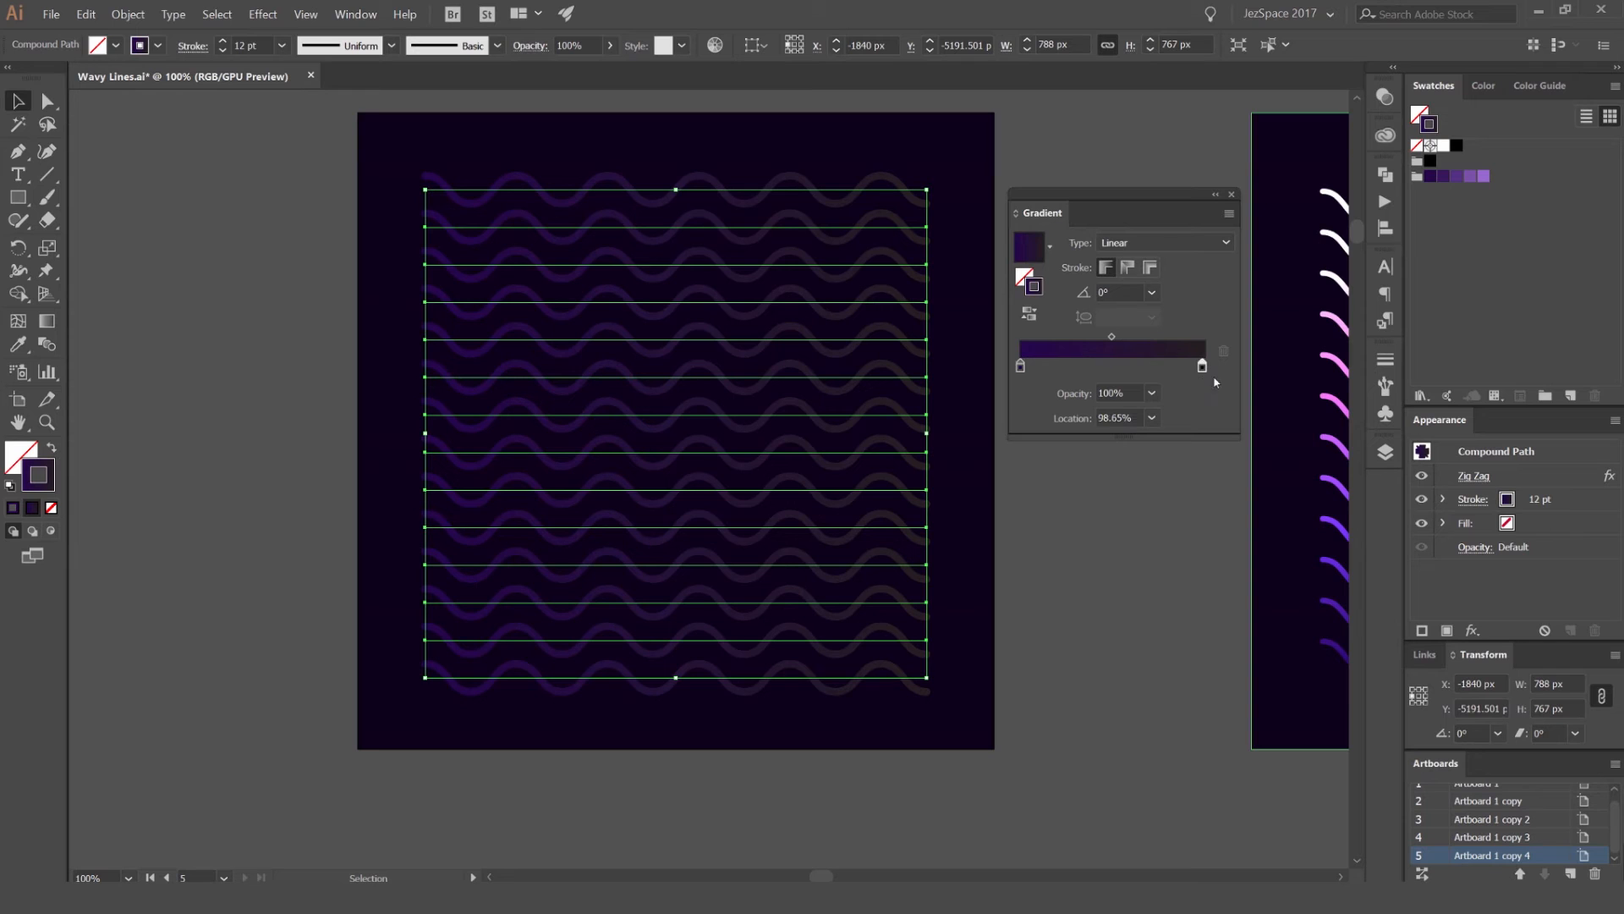
pyautogui.moveTo(1486, 178)
pyautogui.mouseDown()
pyautogui.moveTo(1259, 353)
pyautogui.moveTo(1204, 372)
pyautogui.mouseUp()
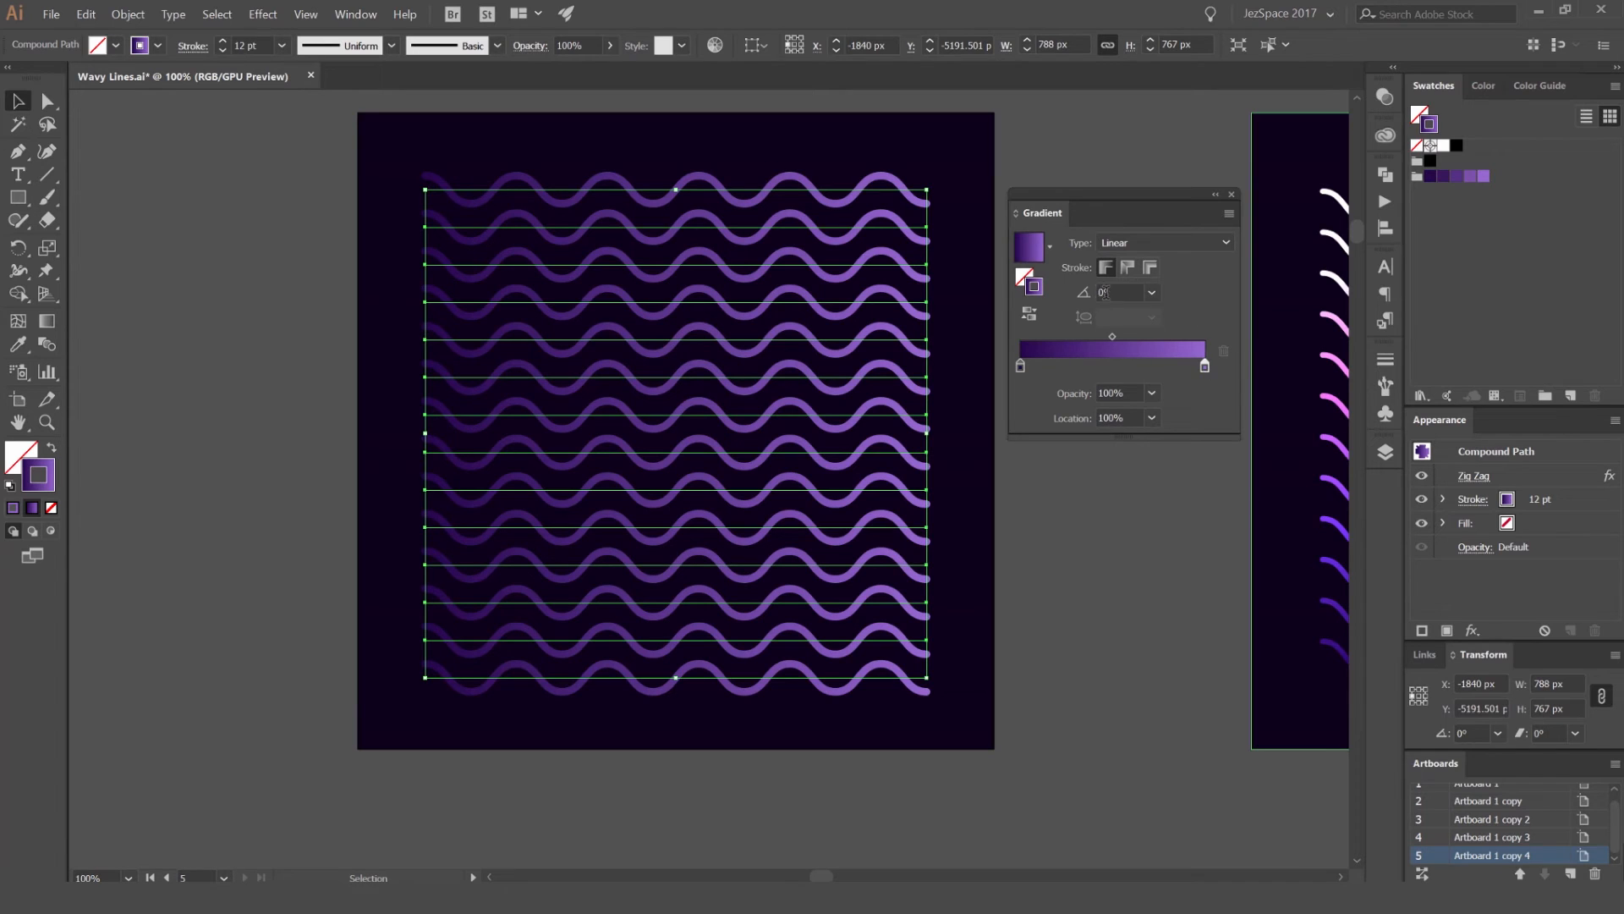
# Step: Set the compound path's stroke gradient angle to 90° and deselect the waves
pyautogui.click(1125, 293)
pyautogui.write('90')
pyautogui.press('Return')
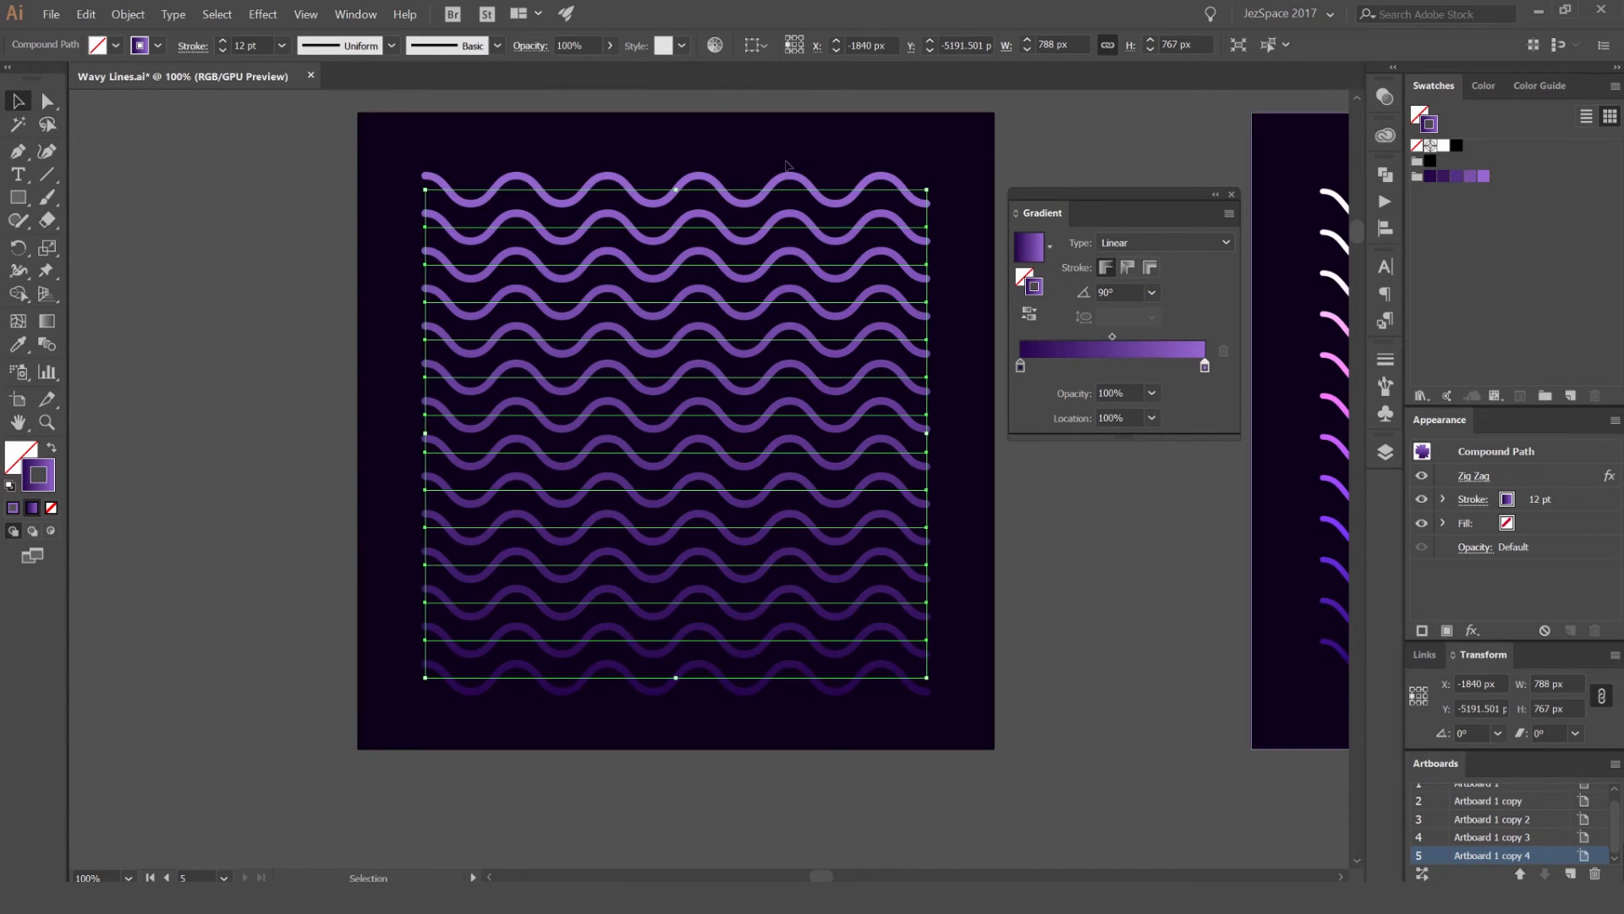
pyautogui.click(850, 149)
pyautogui.click(840, 200)
pyautogui.click(793, 274)
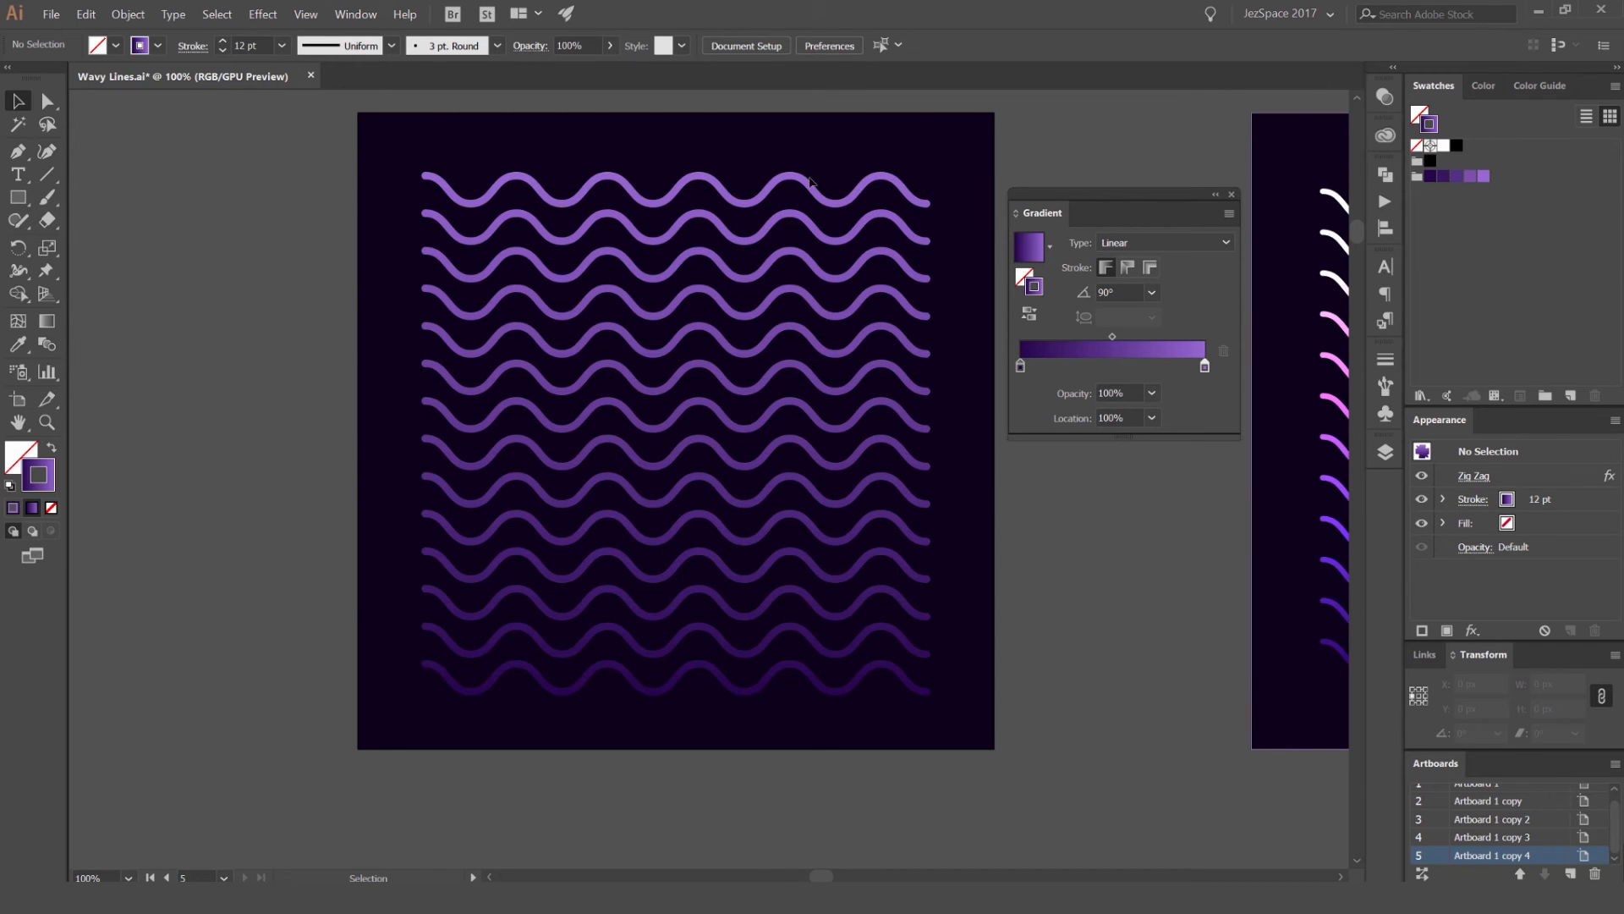
pyautogui.moveTo(1060, 130); pyautogui.dragTo(1039, 153)
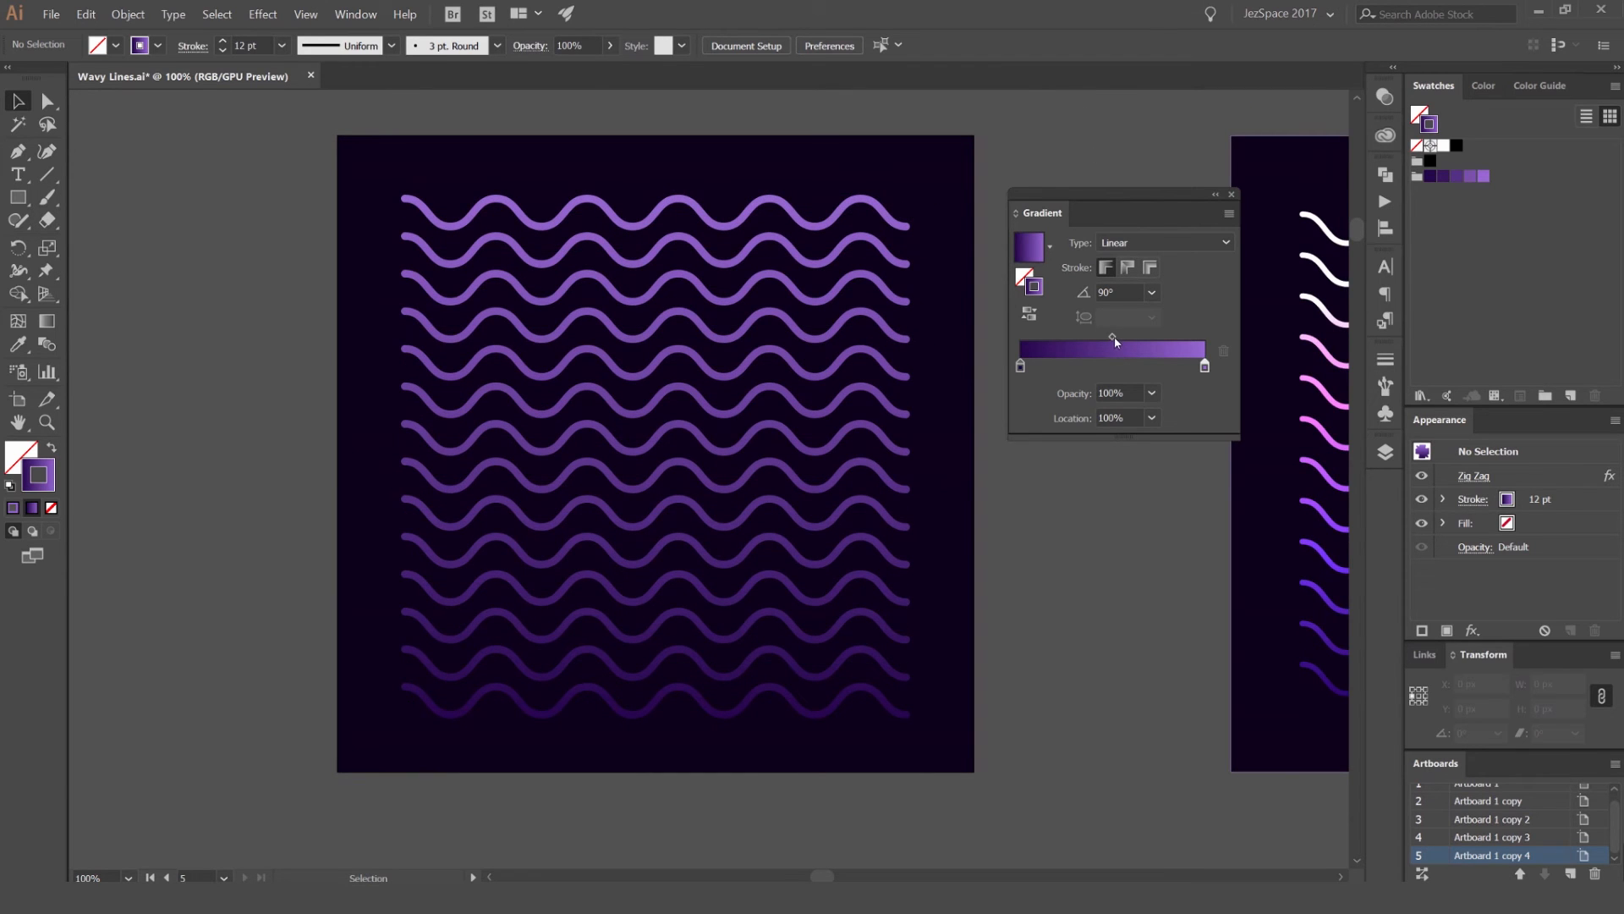
# Step: Add two intermediate purple swatches as stops in the waves' stroke gradient, one at 33.42% and a lighter one at about 75%
pyautogui.moveTo(1456, 176); pyautogui.dragTo(1071, 356)
pyautogui.click(899, 373)
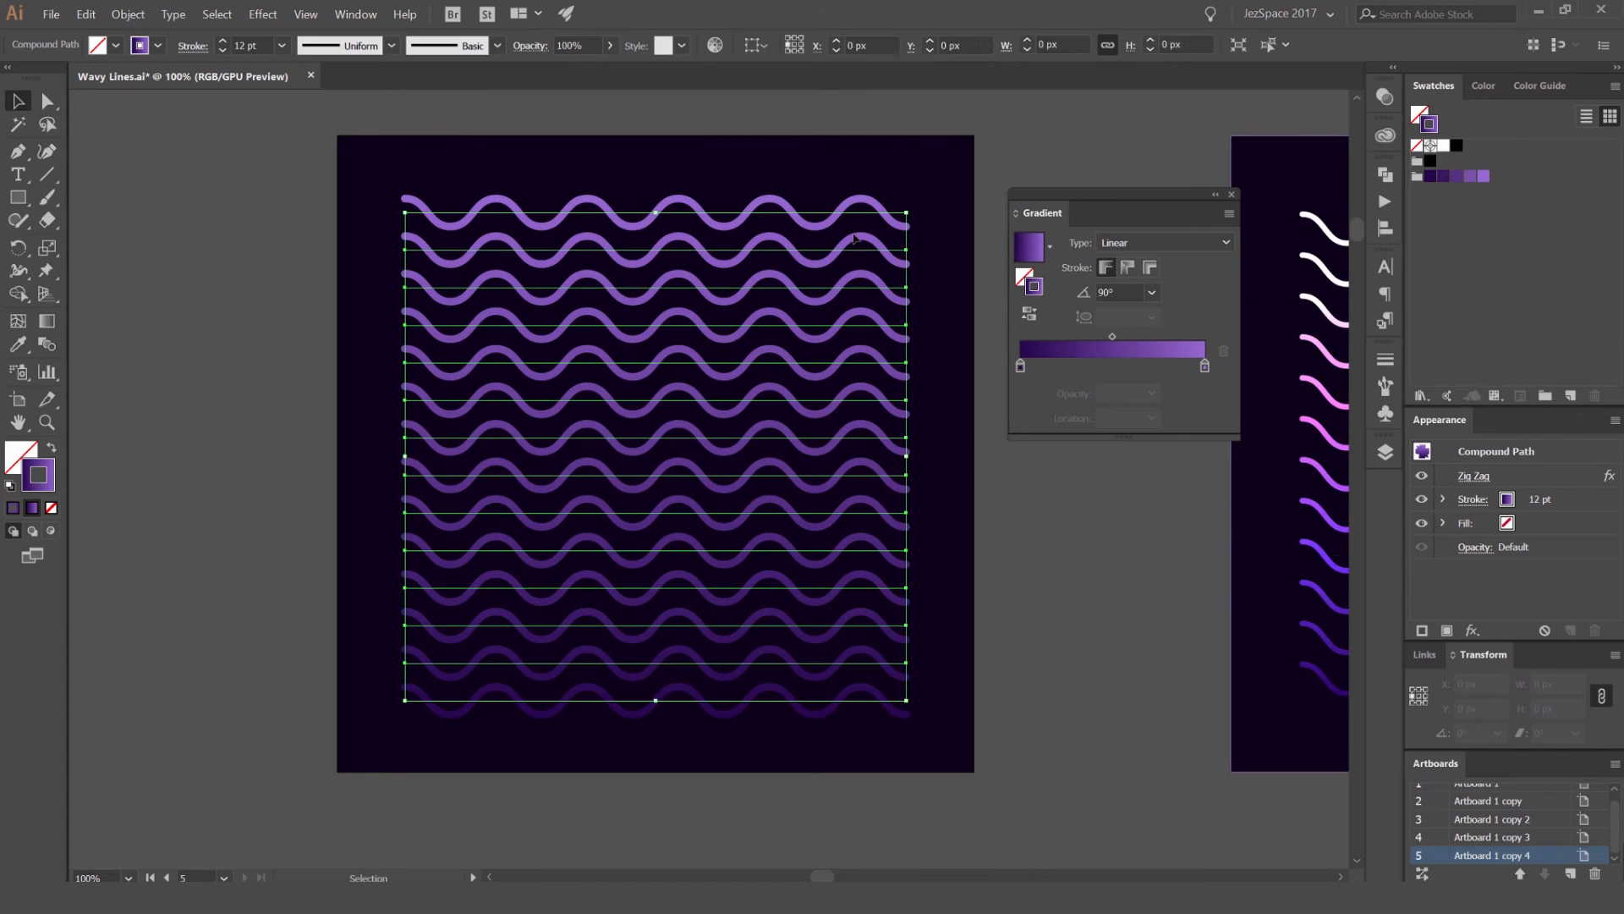
pyautogui.moveTo(1456, 177)
pyautogui.mouseDown()
pyautogui.moveTo(1236, 306)
pyautogui.moveTo(1082, 355)
pyautogui.moveTo(1125, 368)
pyautogui.moveTo(1082, 369)
pyautogui.mouseUp()
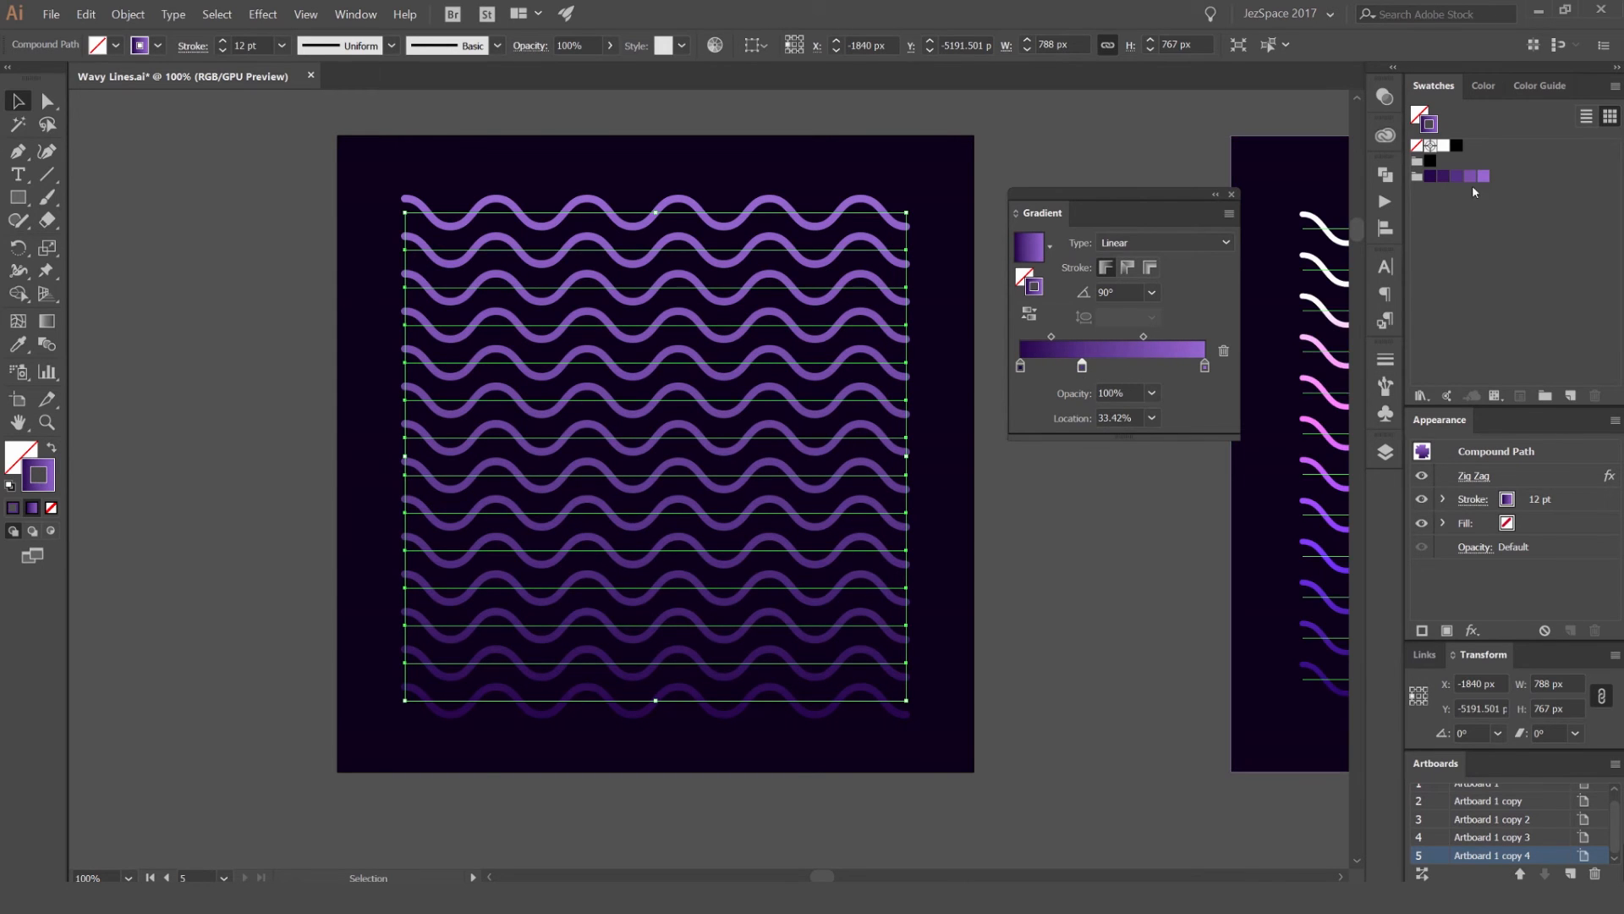
pyautogui.click(1200, 371)
pyautogui.moveTo(1199, 372)
pyautogui.mouseDown()
pyautogui.moveTo(1156, 368)
pyautogui.moveTo(1211, 365)
pyautogui.mouseUp()
# Step: Lighten the gradient's end stop in HSB mode to hue 268.93, saturation 24.67% and brightness 89.02%
pyautogui.doubleClick(1204, 366)
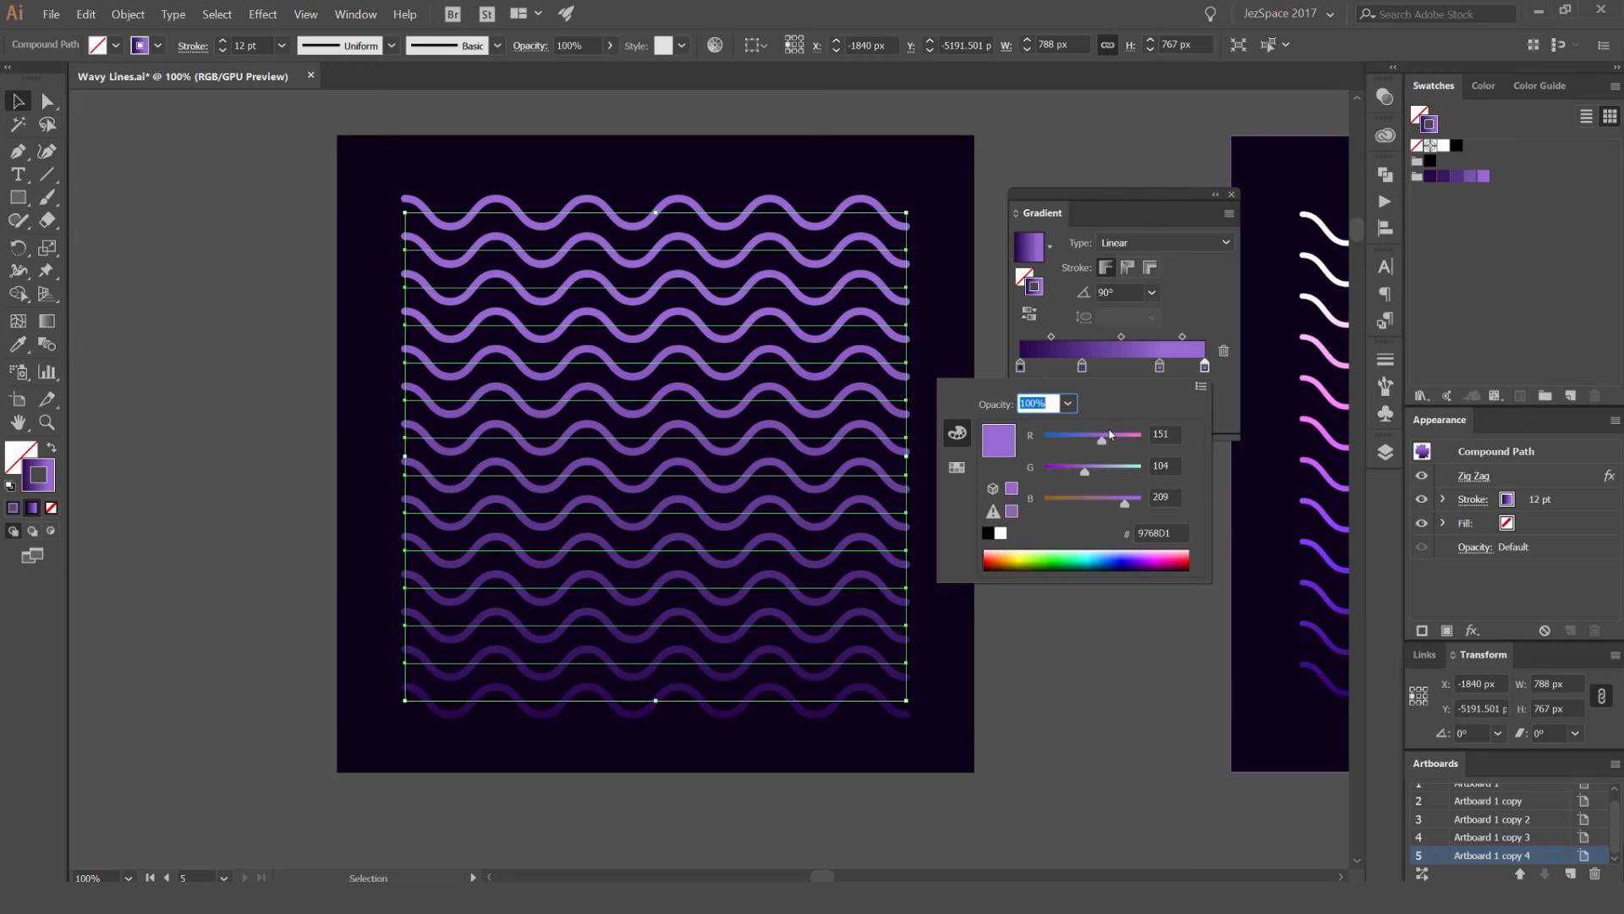
pyautogui.click(1201, 387)
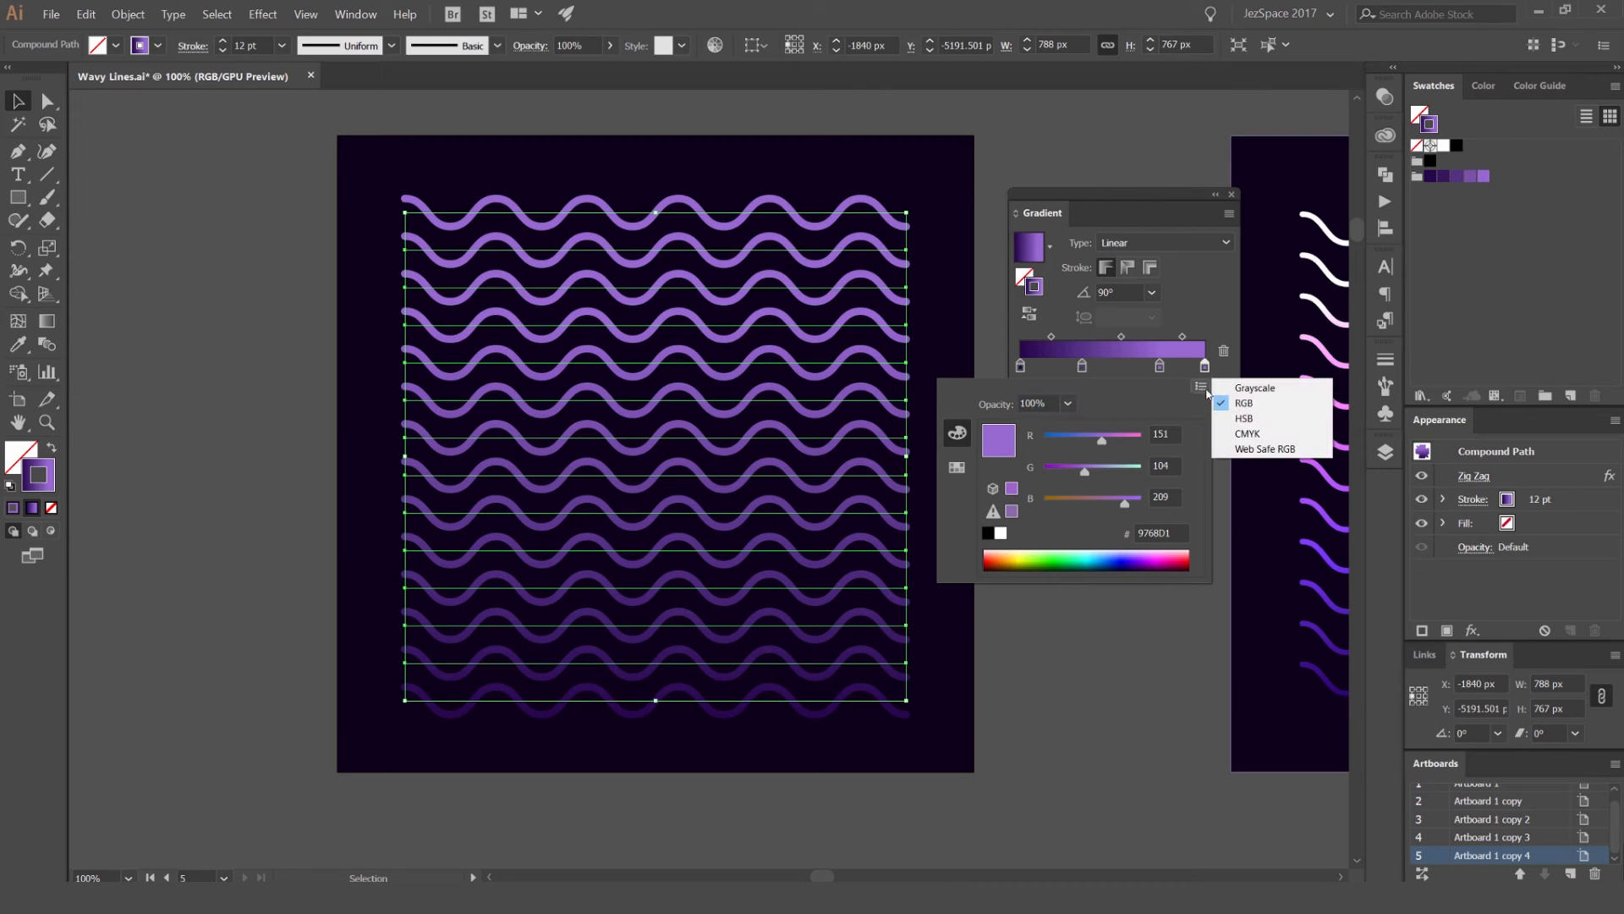
pyautogui.click(1244, 418)
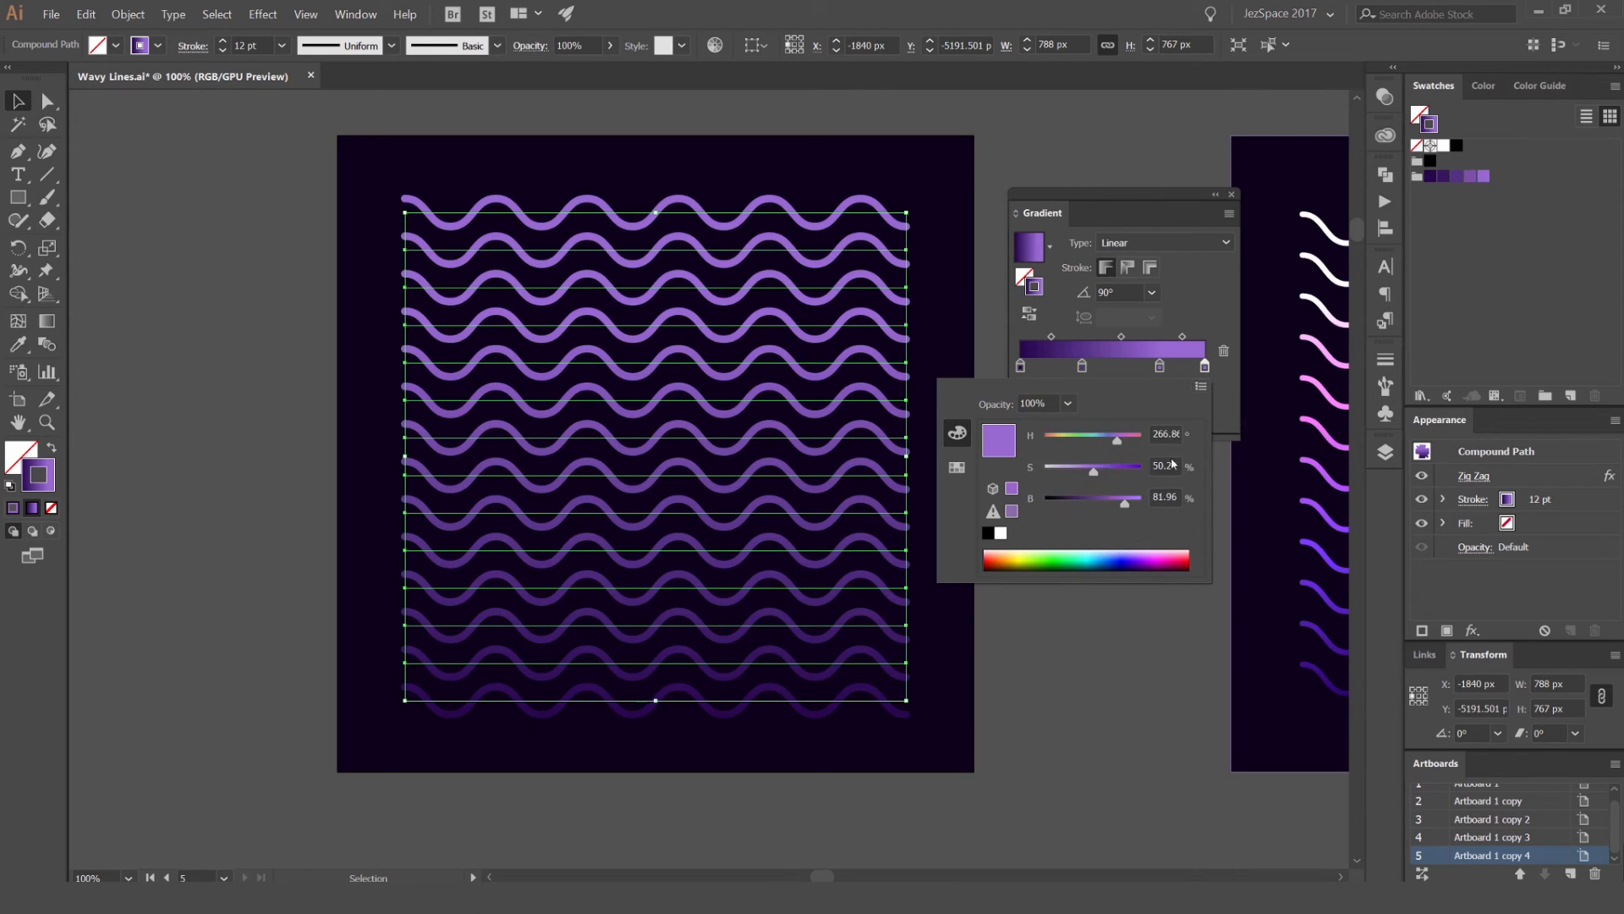
pyautogui.scroll(-10, 1168, 462)
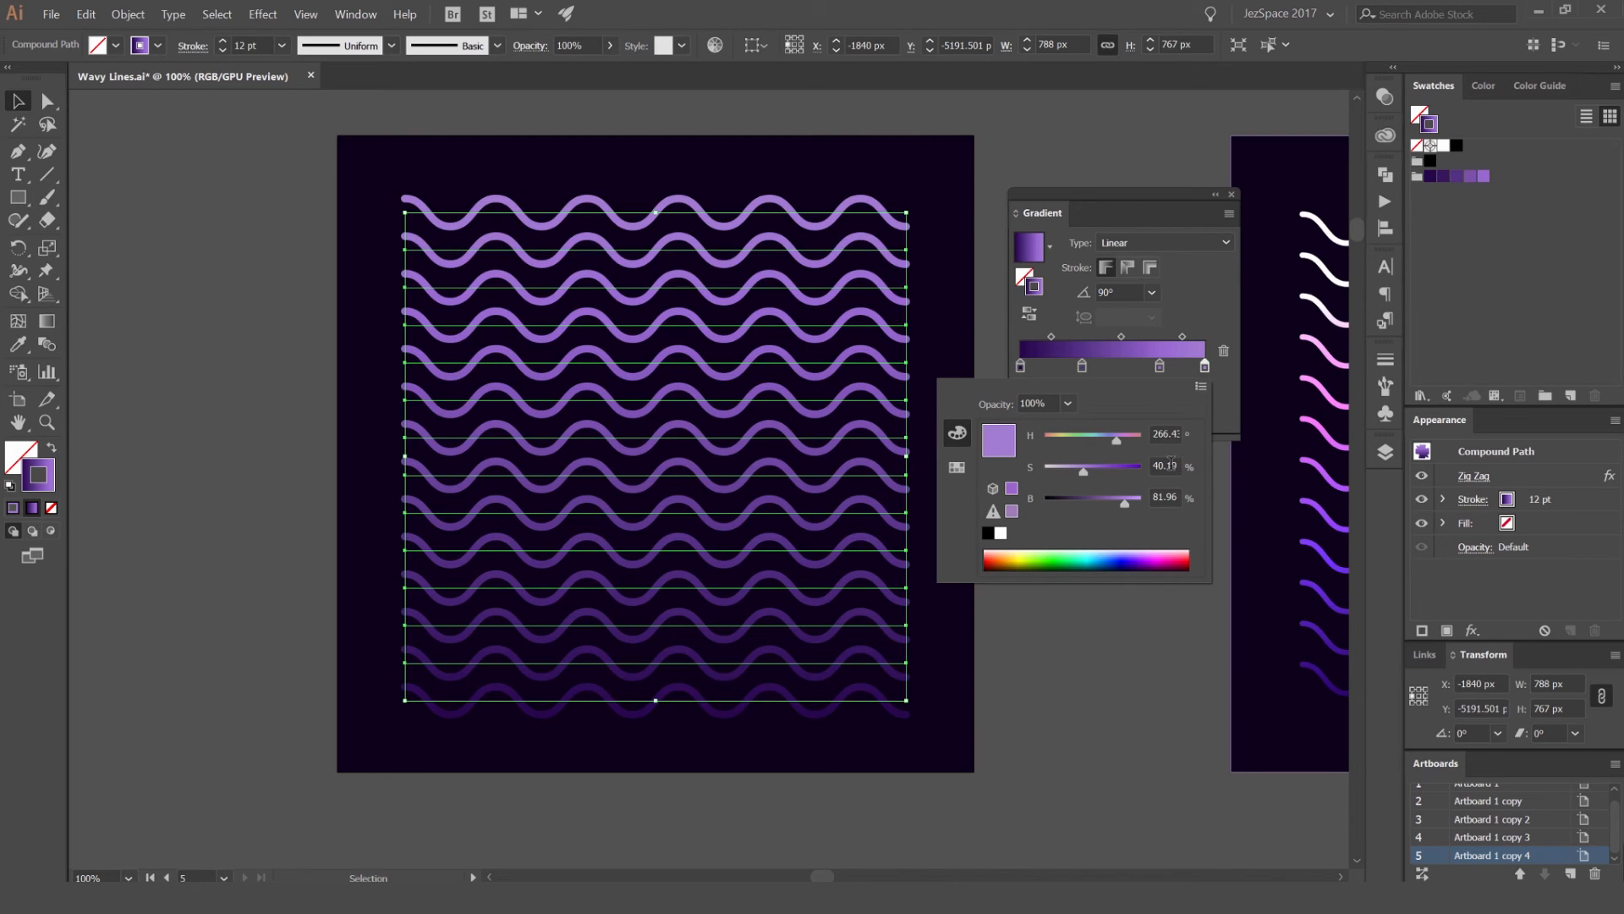
pyautogui.doubleClick(1171, 465)
pyautogui.moveTo(1085, 473); pyautogui.dragTo(1133, 509)
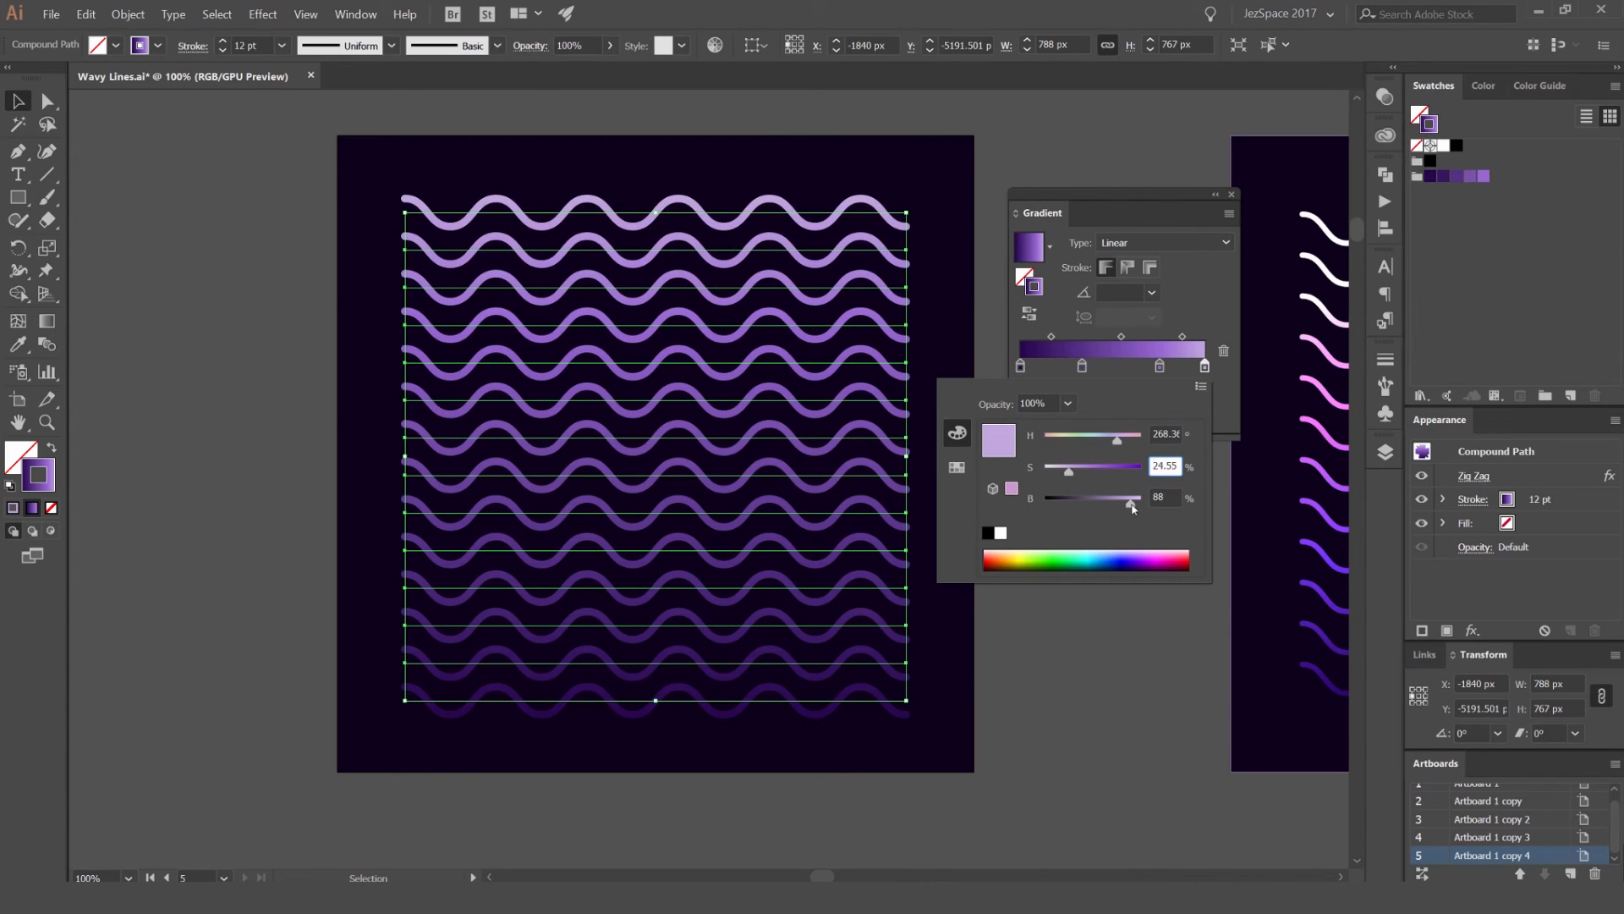
pyautogui.click(1201, 311)
# Step: Reposition the two middle gradient stops, the darker one to 29.02% and the lighter one to about 61%, and deselect the waves
pyautogui.moveTo(1160, 367)
pyautogui.mouseDown()
pyautogui.moveTo(1130, 367)
pyautogui.moveTo(1160, 369)
pyautogui.mouseUp()
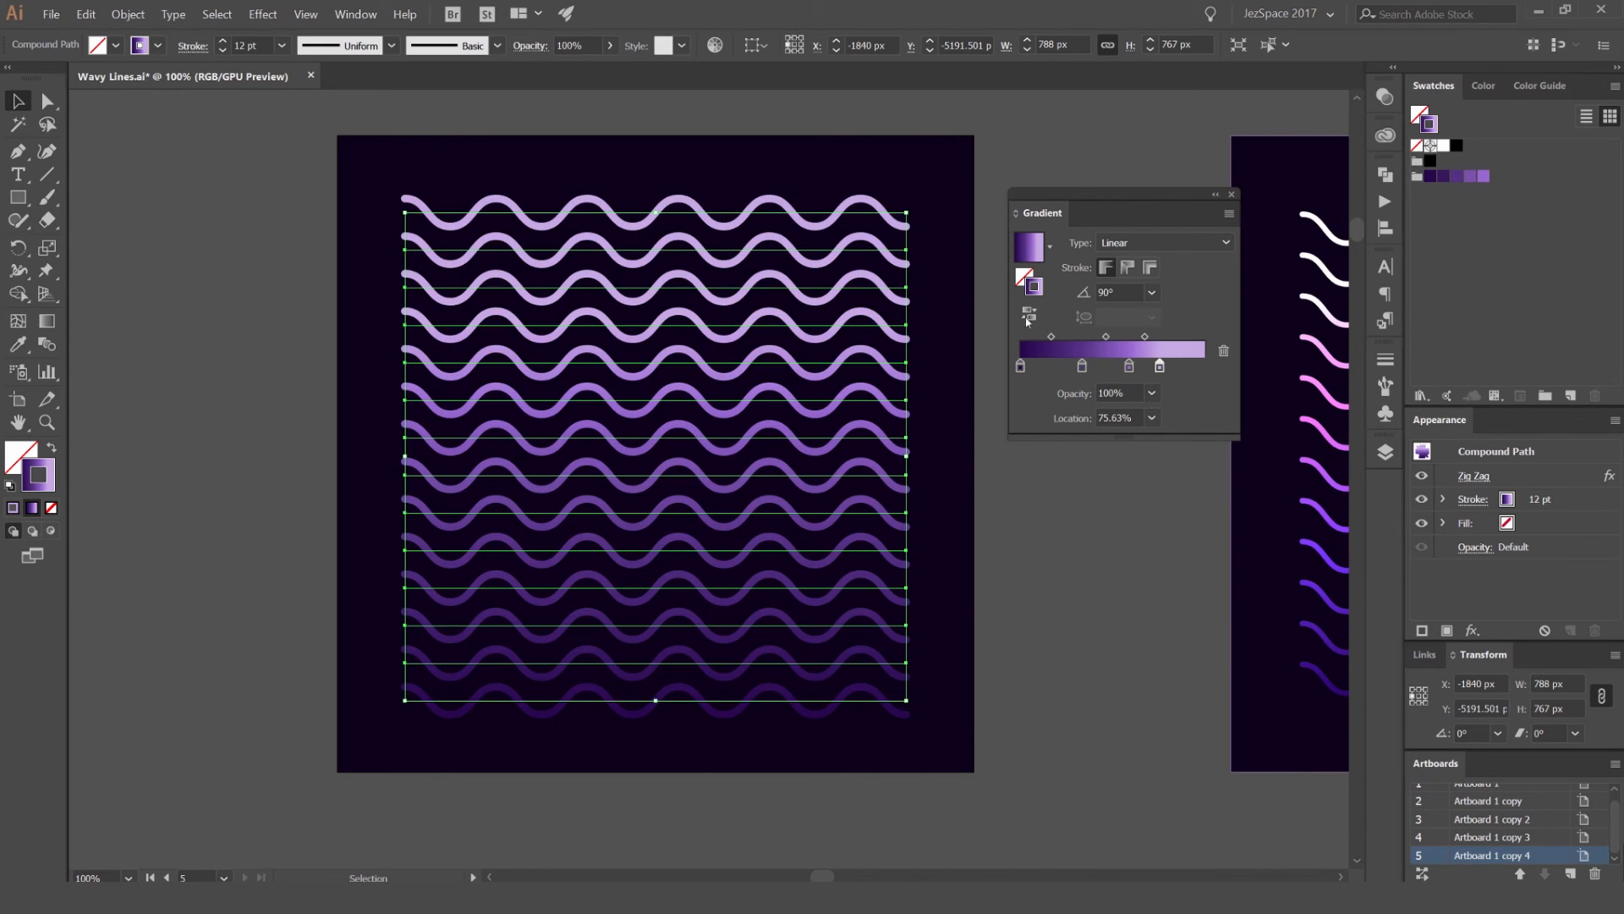
pyautogui.moveTo(1161, 369); pyautogui.dragTo(1075, 367)
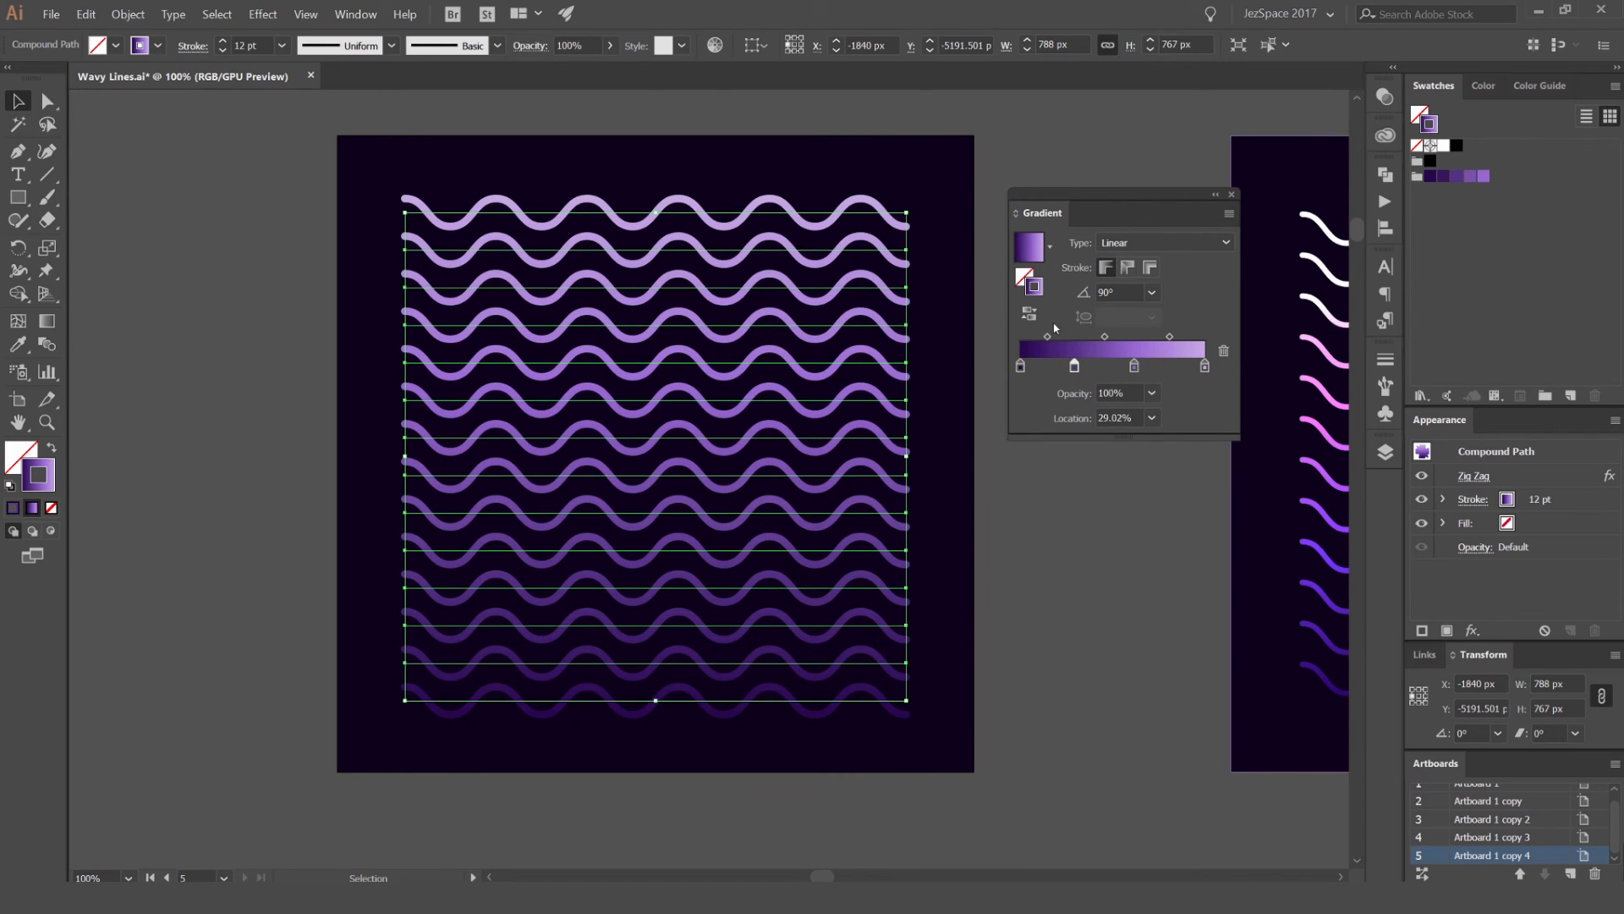
pyautogui.moveTo(1111, 196); pyautogui.dragTo(998, 195)
pyautogui.click(1018, 162)
# Step: Compare the purple waves with the finished reference design on the neighbouring artboard
pyautogui.scroll(-1, 952, 199)
pyautogui.moveTo(1163, 213); pyautogui.dragTo(1044, 497)
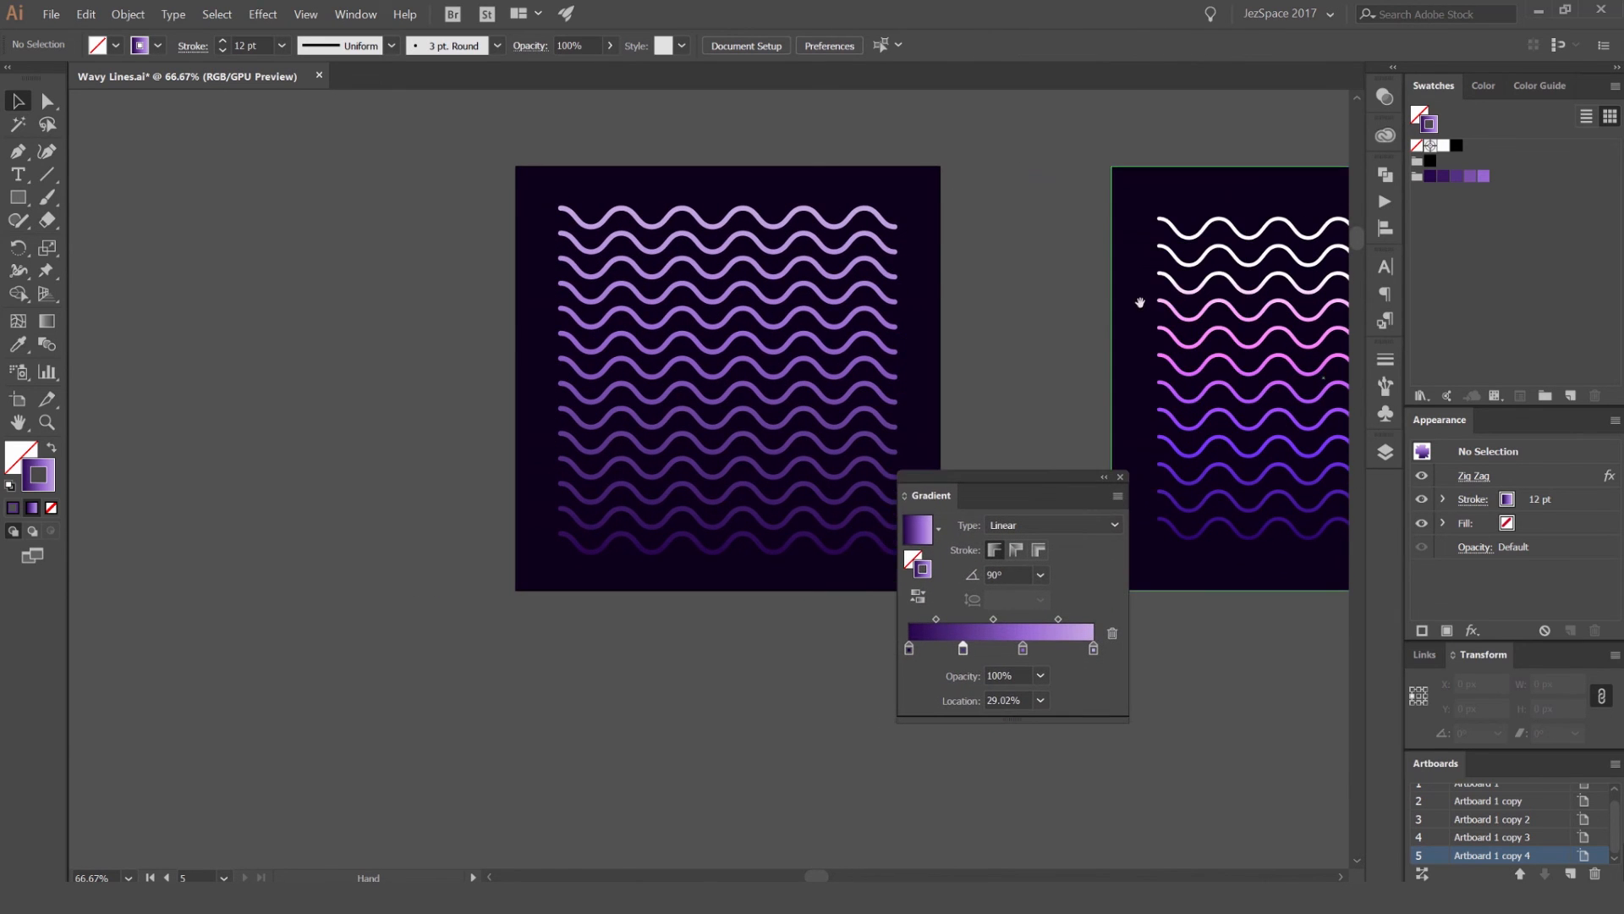
pyautogui.moveTo(1141, 302); pyautogui.dragTo(848, 330)
pyautogui.scroll(1, 1017, 358)
pyautogui.moveTo(1046, 370); pyautogui.dragTo(756, 311)
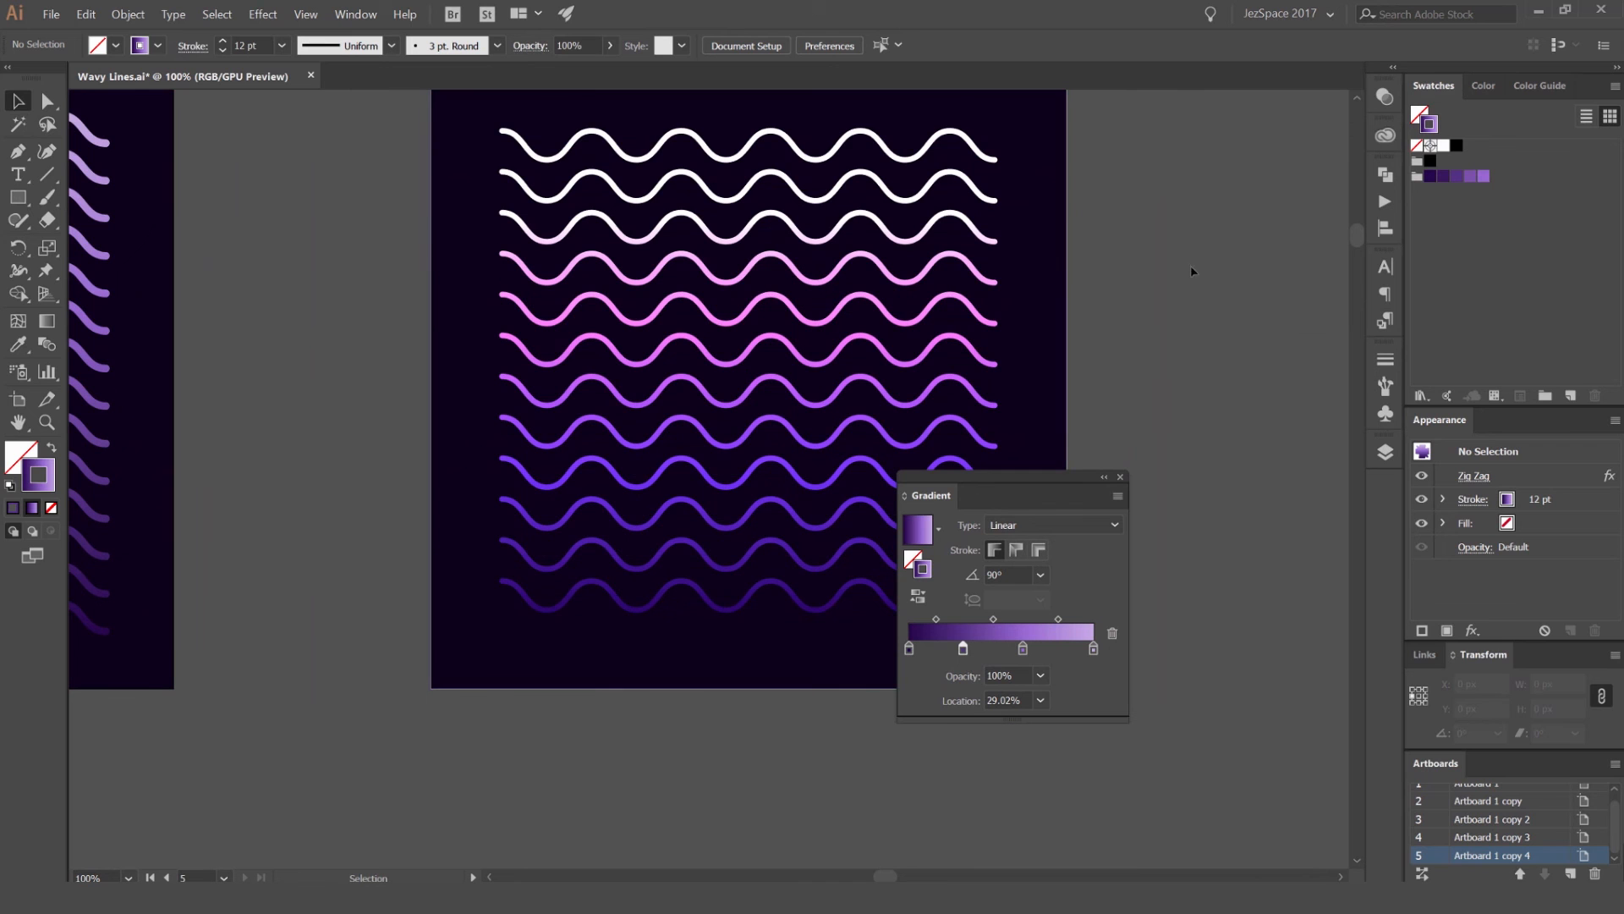
pyautogui.moveTo(434, 241); pyautogui.dragTo(1277, 321)
pyautogui.moveTo(941, 320); pyautogui.dragTo(971, 307)
pyautogui.moveTo(1018, 484); pyautogui.dragTo(1182, 257)
pyautogui.click(931, 310)
pyautogui.click(1048, 286)
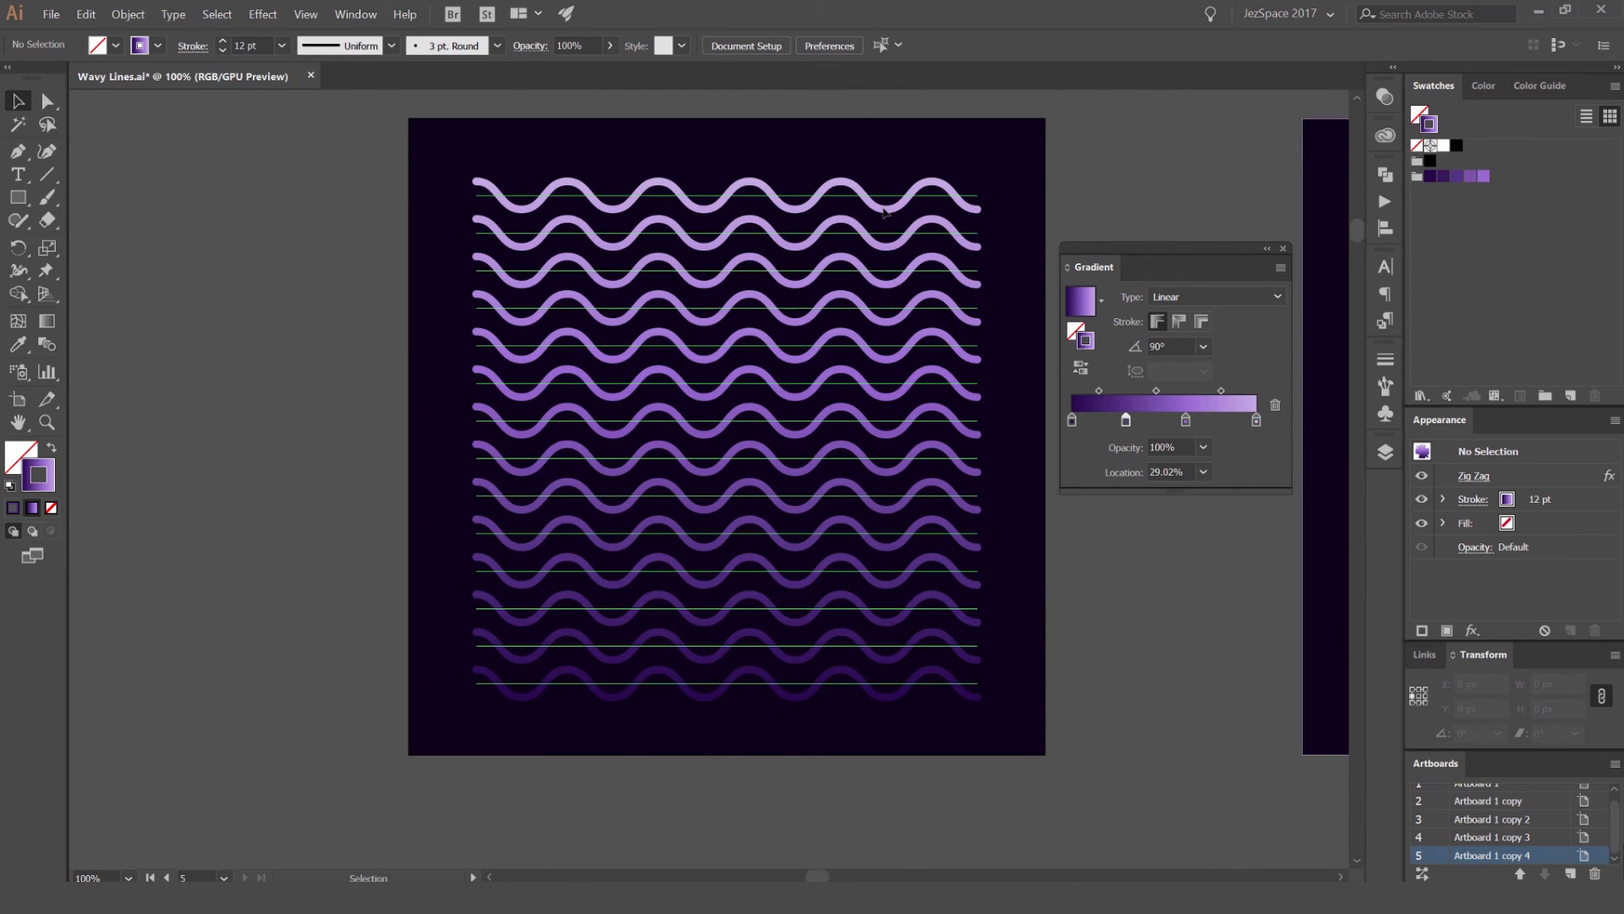
# Step: Duplicate the wave compound path partly off the dark square and undo the copy
pyautogui.click(896, 202)
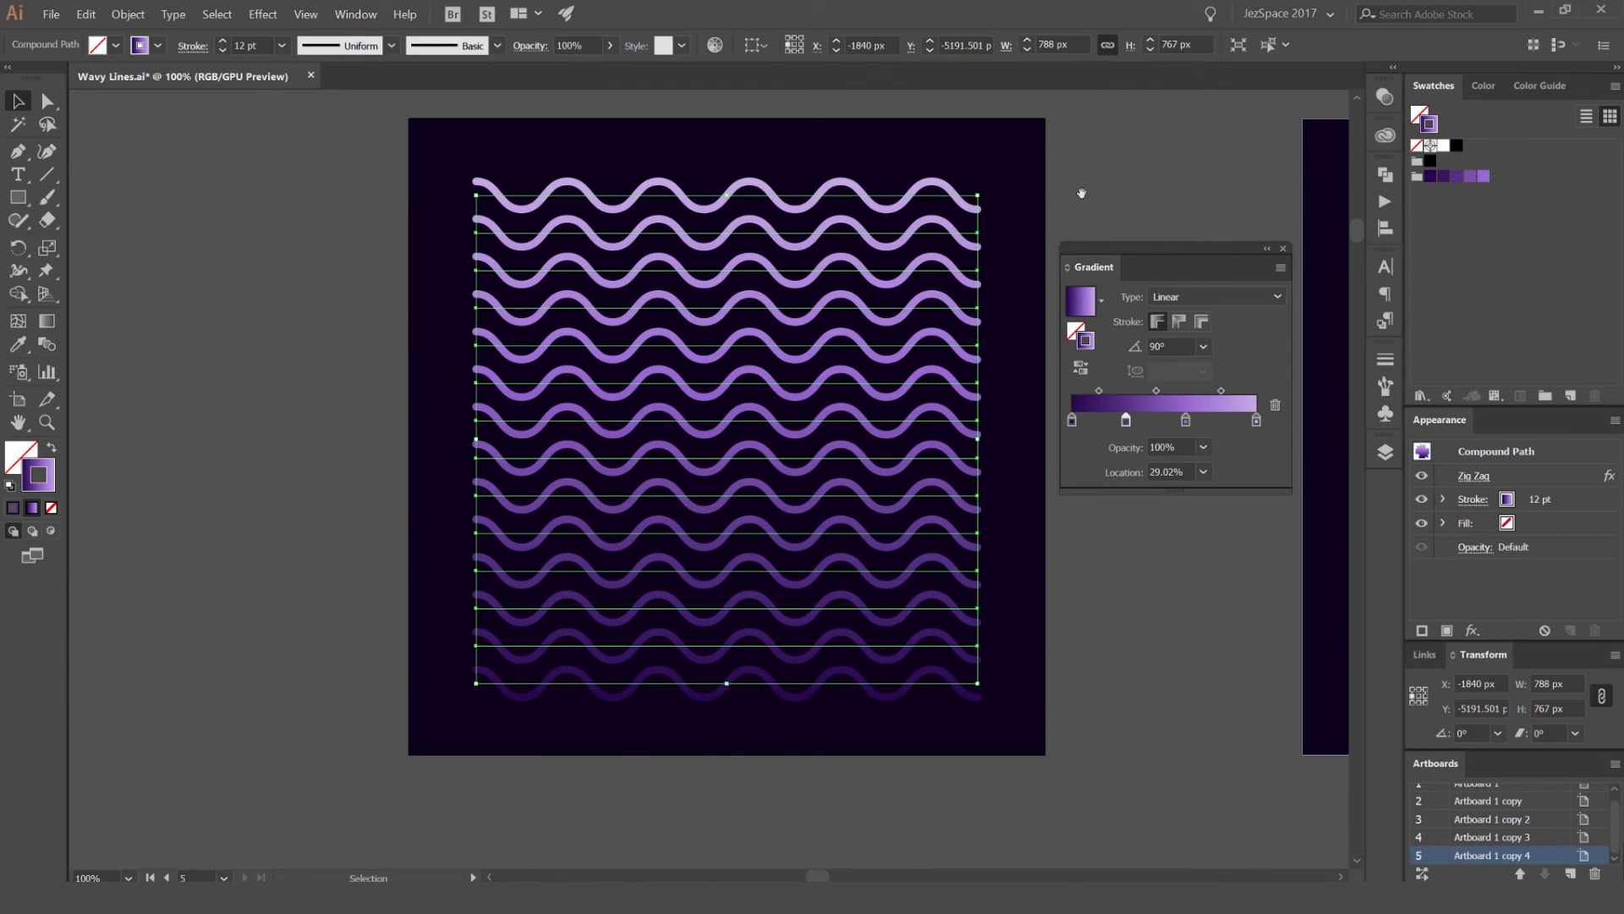
pyautogui.moveTo(1080, 193); pyautogui.dragTo(1061, 222)
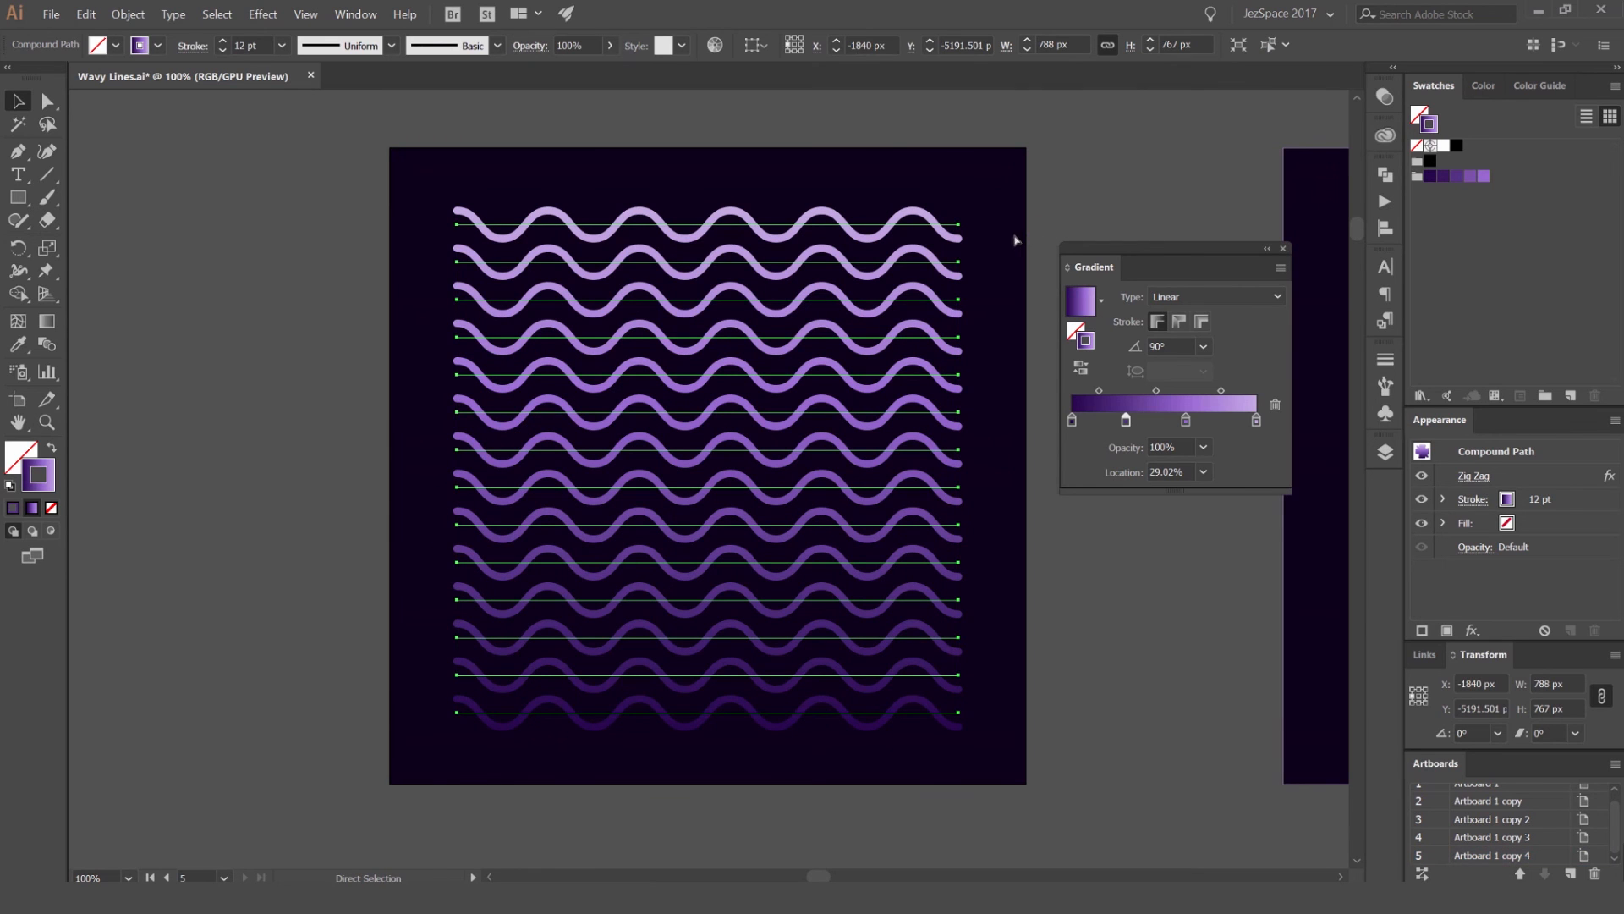
pyautogui.moveTo(897, 262); pyautogui.dragTo(636, 347)
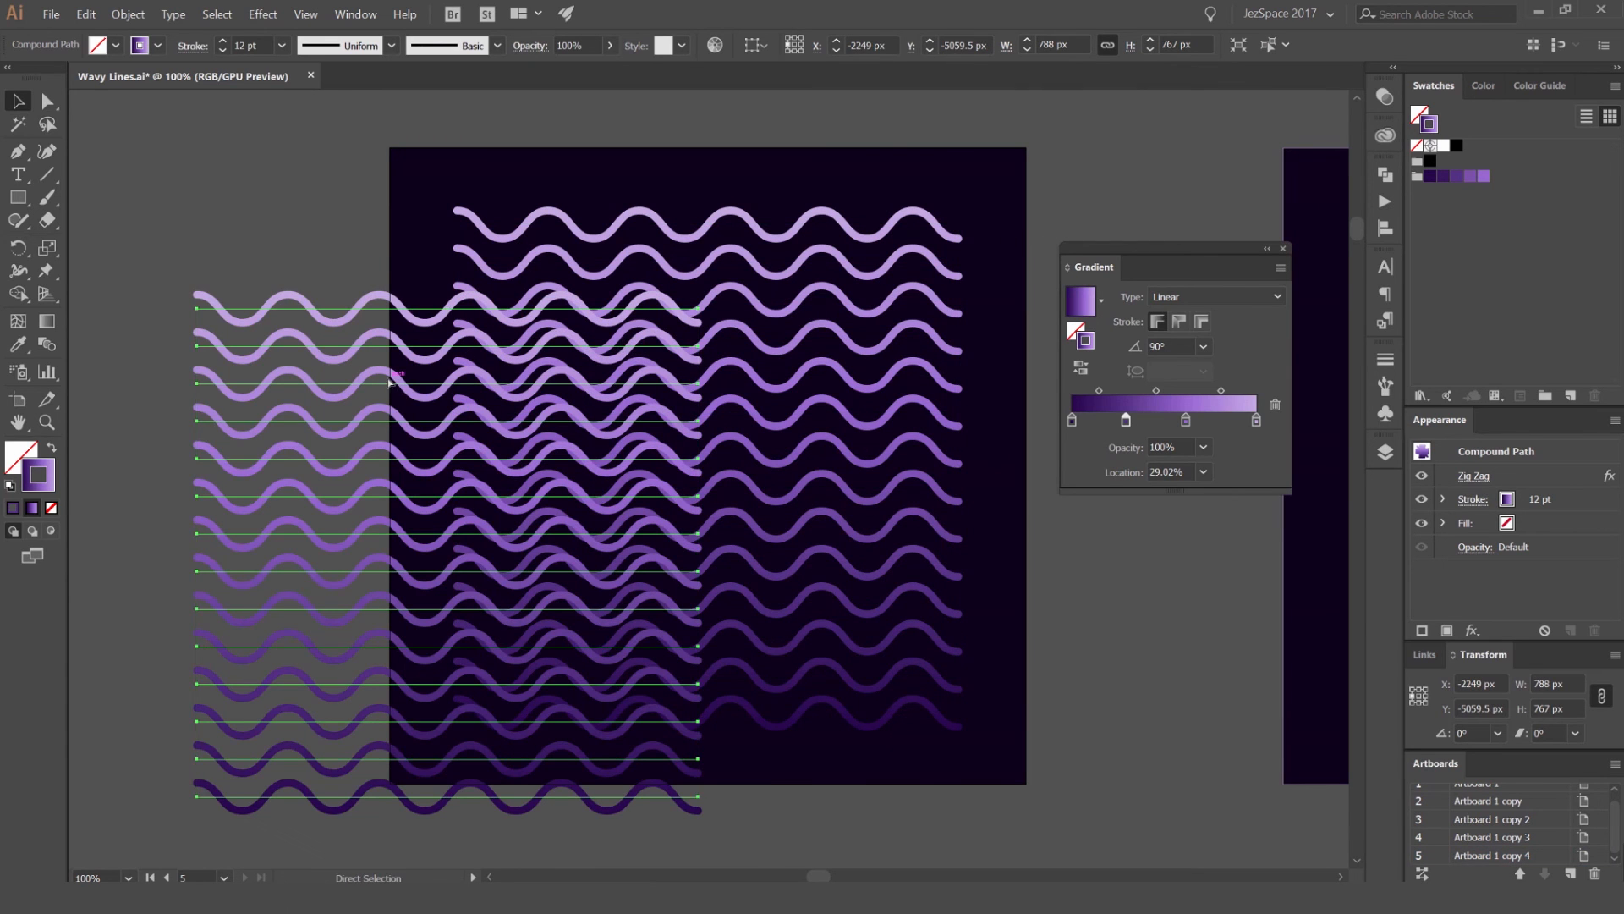
pyautogui.hotkey('ctrl', 'z')
pyautogui.press('v')
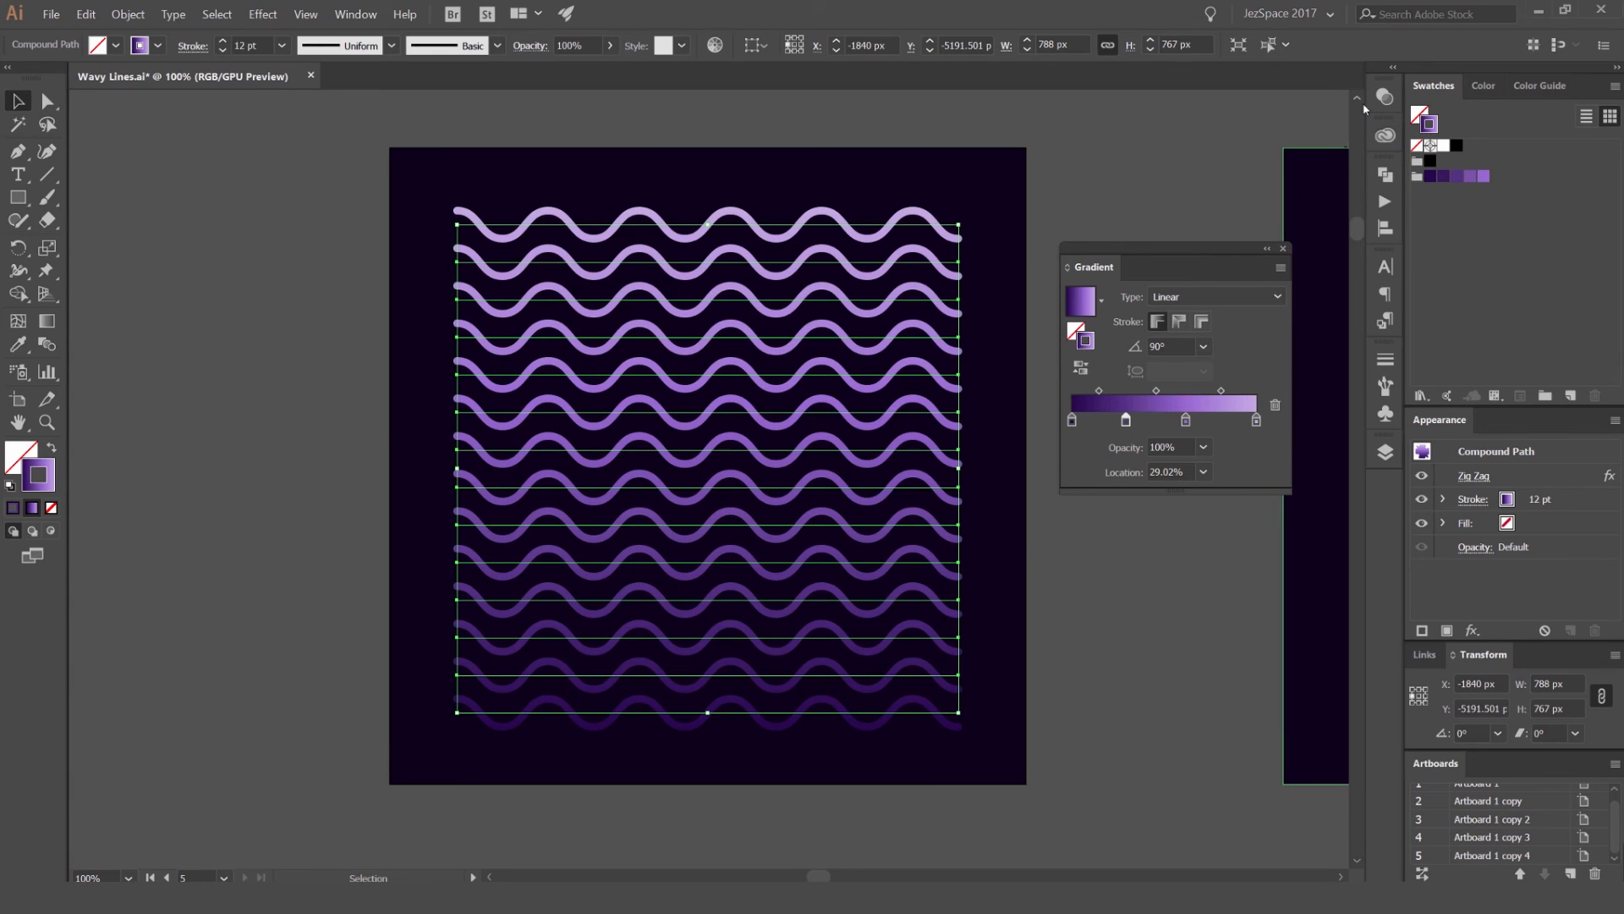
# Step: Set the wave compound path's blending mode to Color Dodge and inspect the glowing colours up close
pyautogui.click(350, 15)
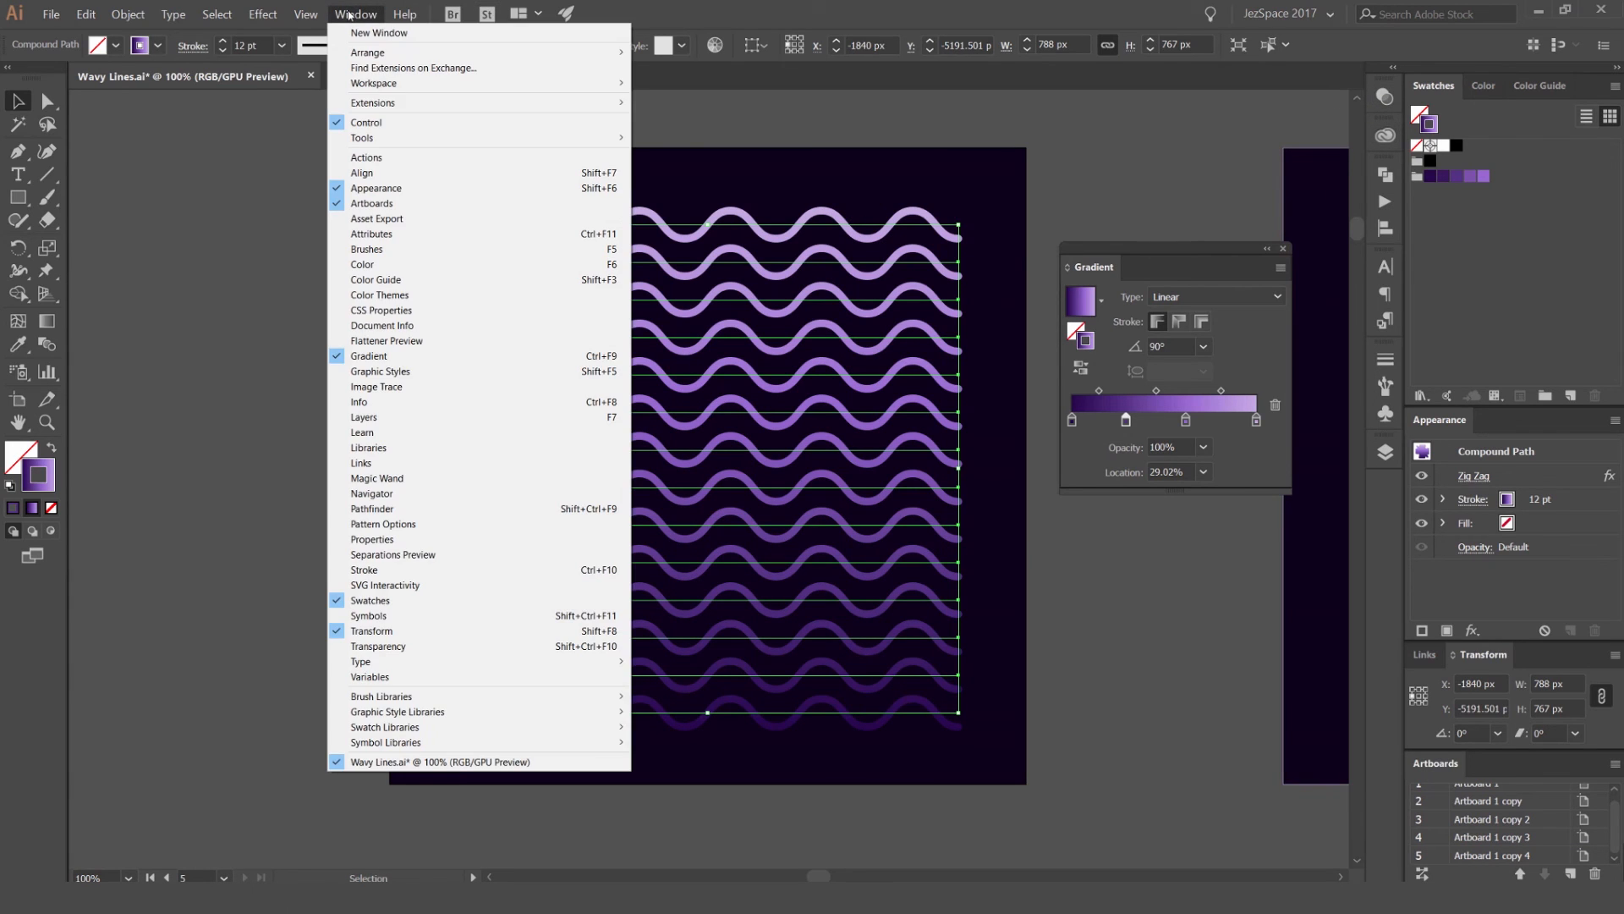
pyautogui.click(402, 648)
pyautogui.moveTo(1115, 251); pyautogui.dragTo(1127, 306)
pyautogui.click(1195, 120)
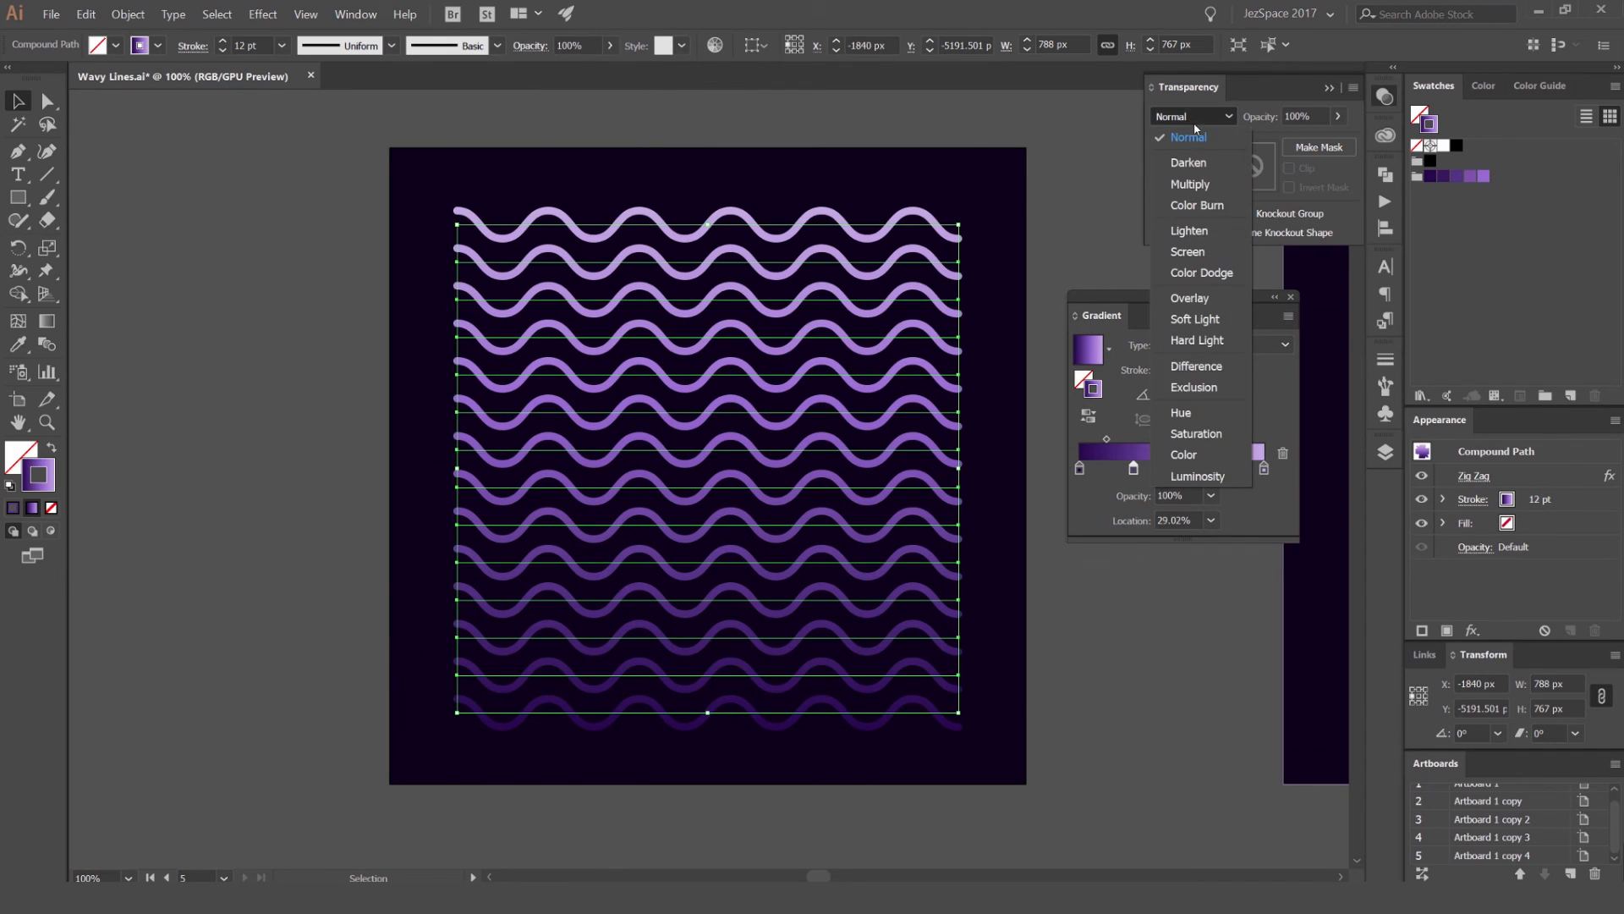
pyautogui.click(1205, 273)
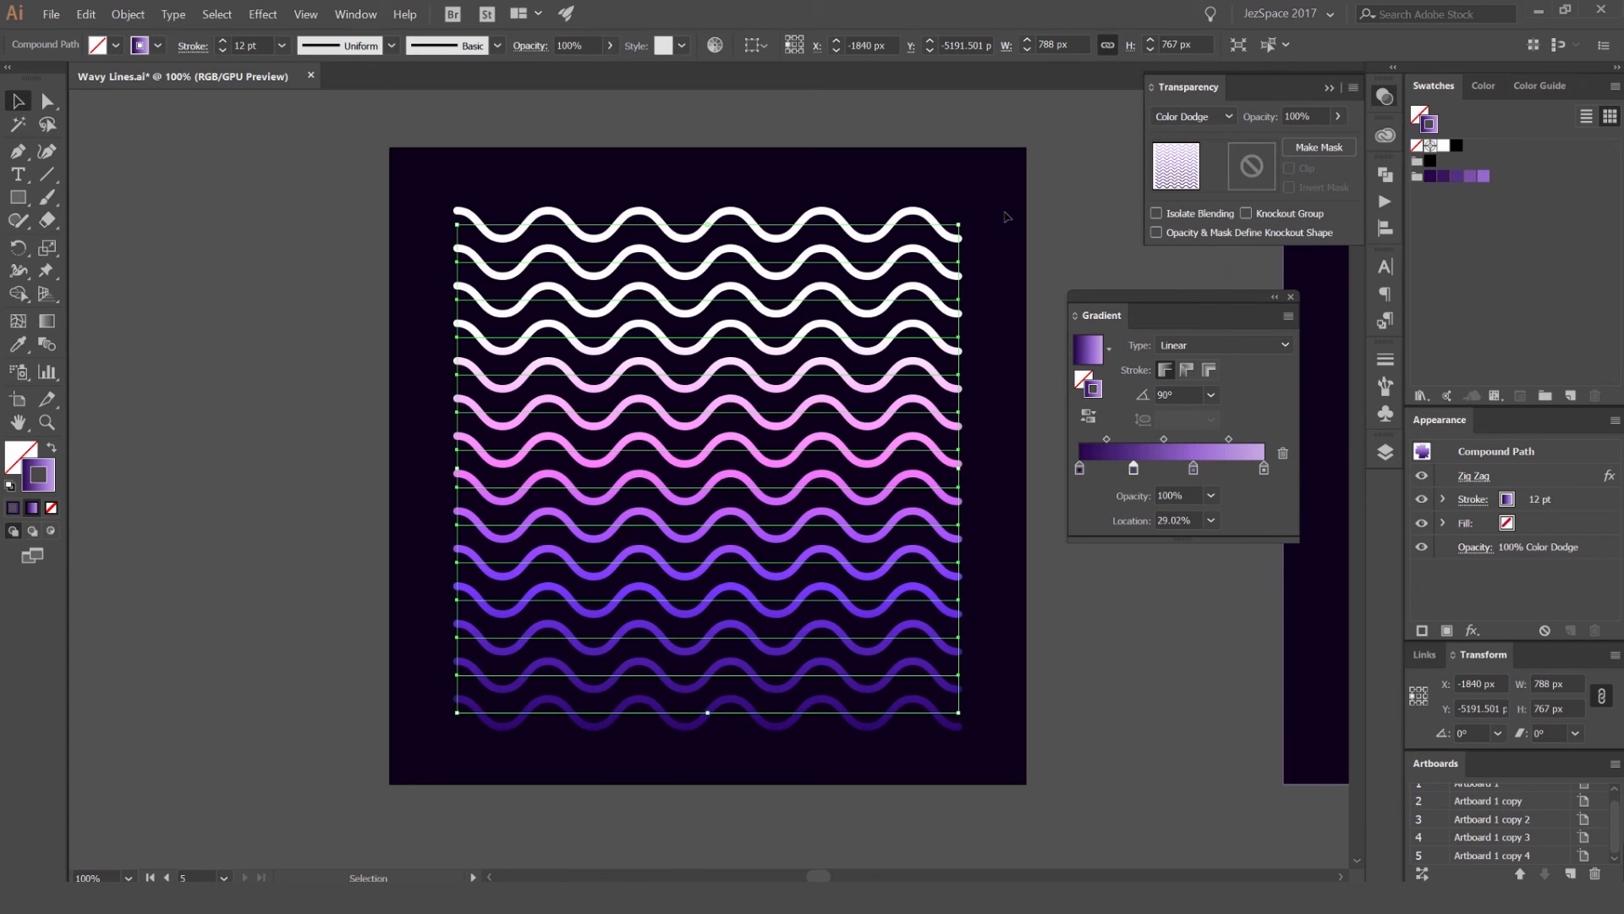
pyautogui.click(1007, 217)
pyautogui.scroll(2, 811, 417)
pyautogui.moveTo(903, 397); pyautogui.dragTo(919, 220)
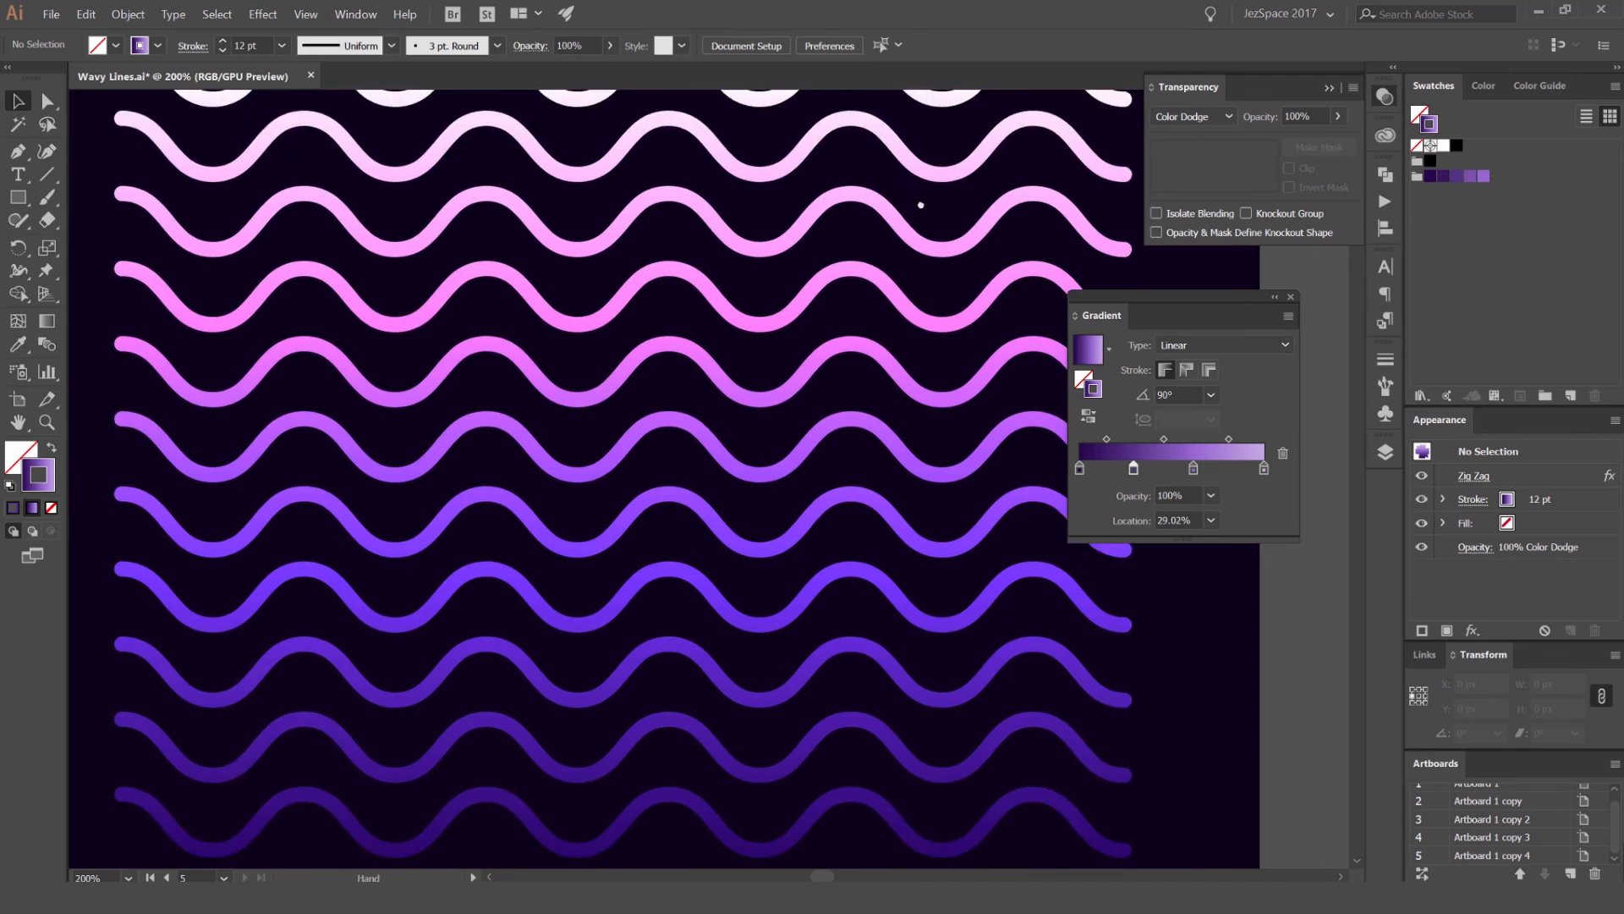
pyautogui.scroll(-3, 919, 220)
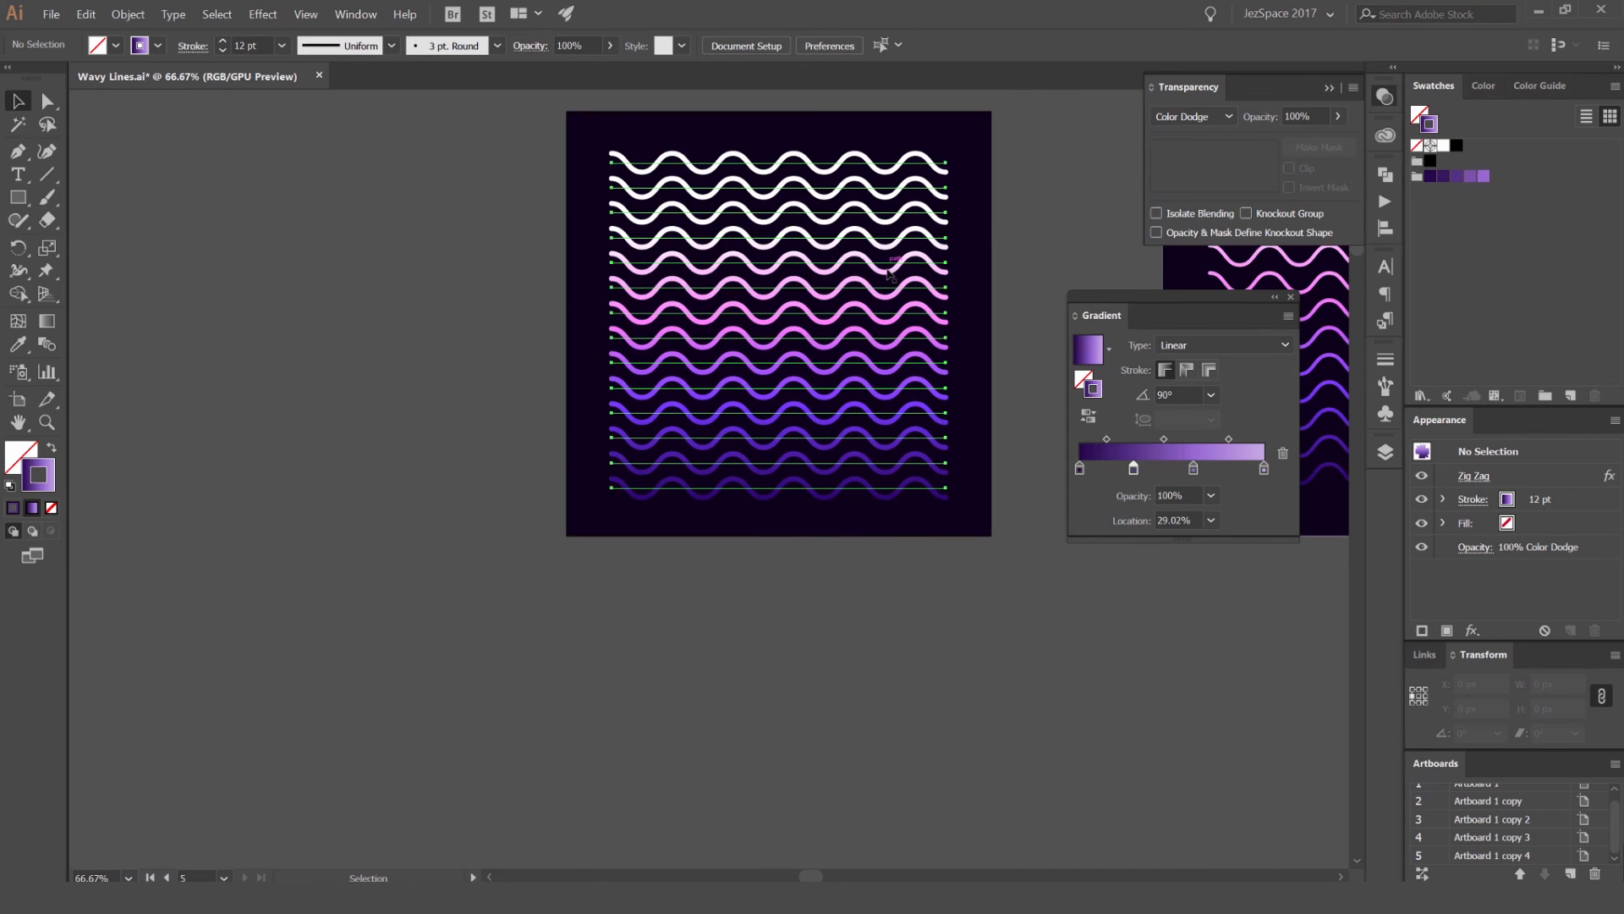
# Step: Try 40% opacity on the Color Dodge waves and undo the change
pyautogui.click(890, 275)
pyautogui.click(1295, 116)
pyautogui.write('40')
pyautogui.press('Return')
pyautogui.hotkey('ctrl', 'z')
pyautogui.scroll(1, 1065, 254)
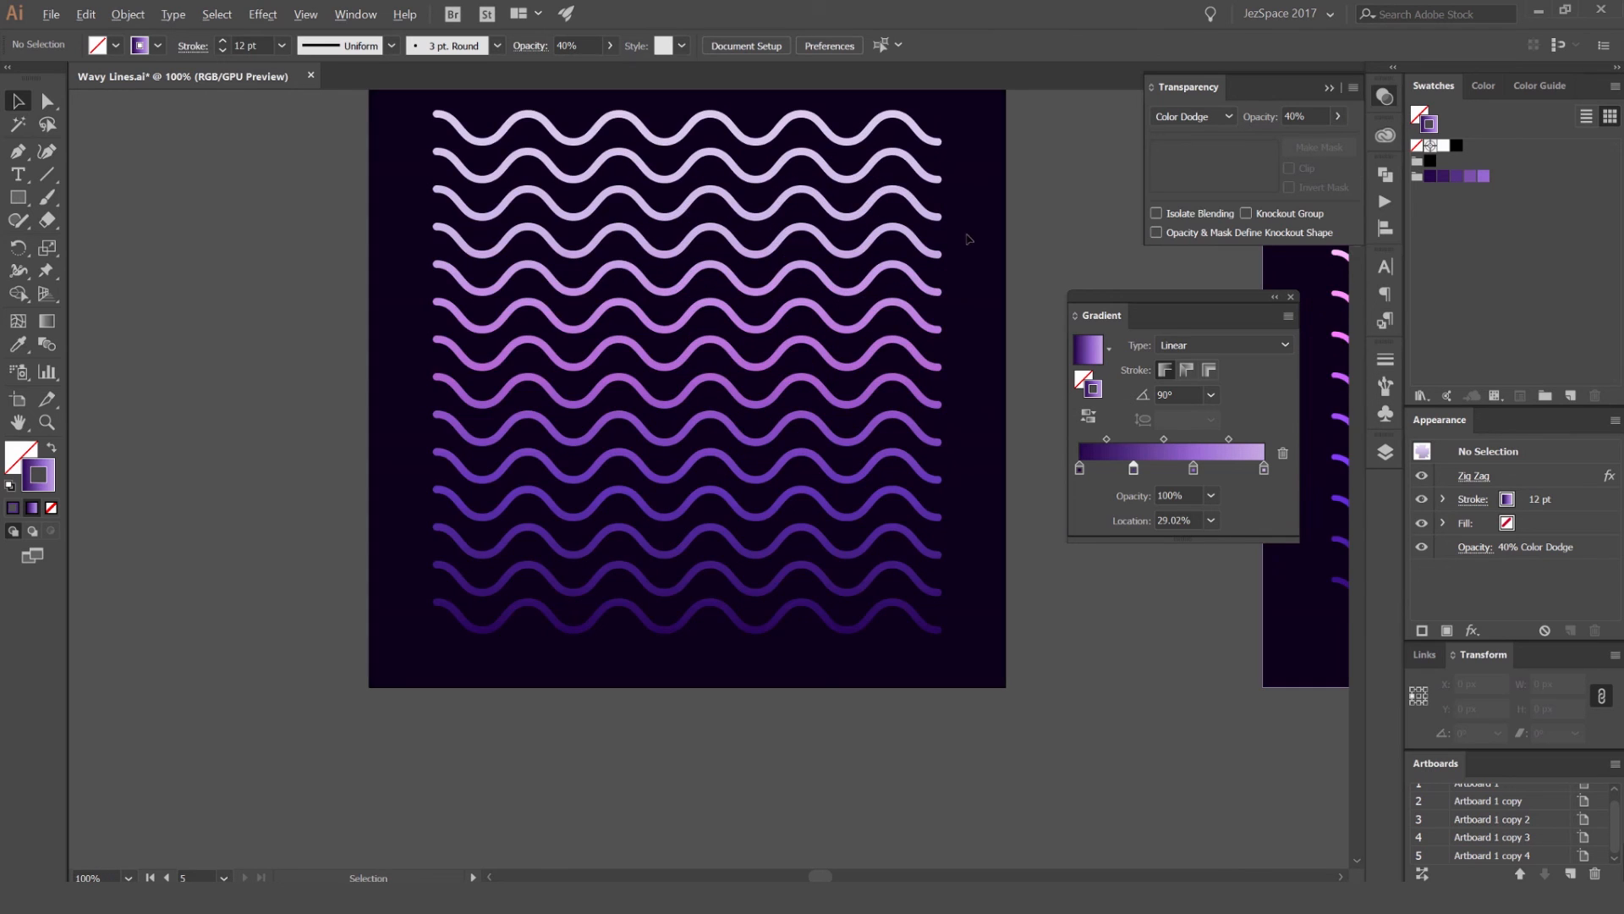
pyautogui.click(1080, 239)
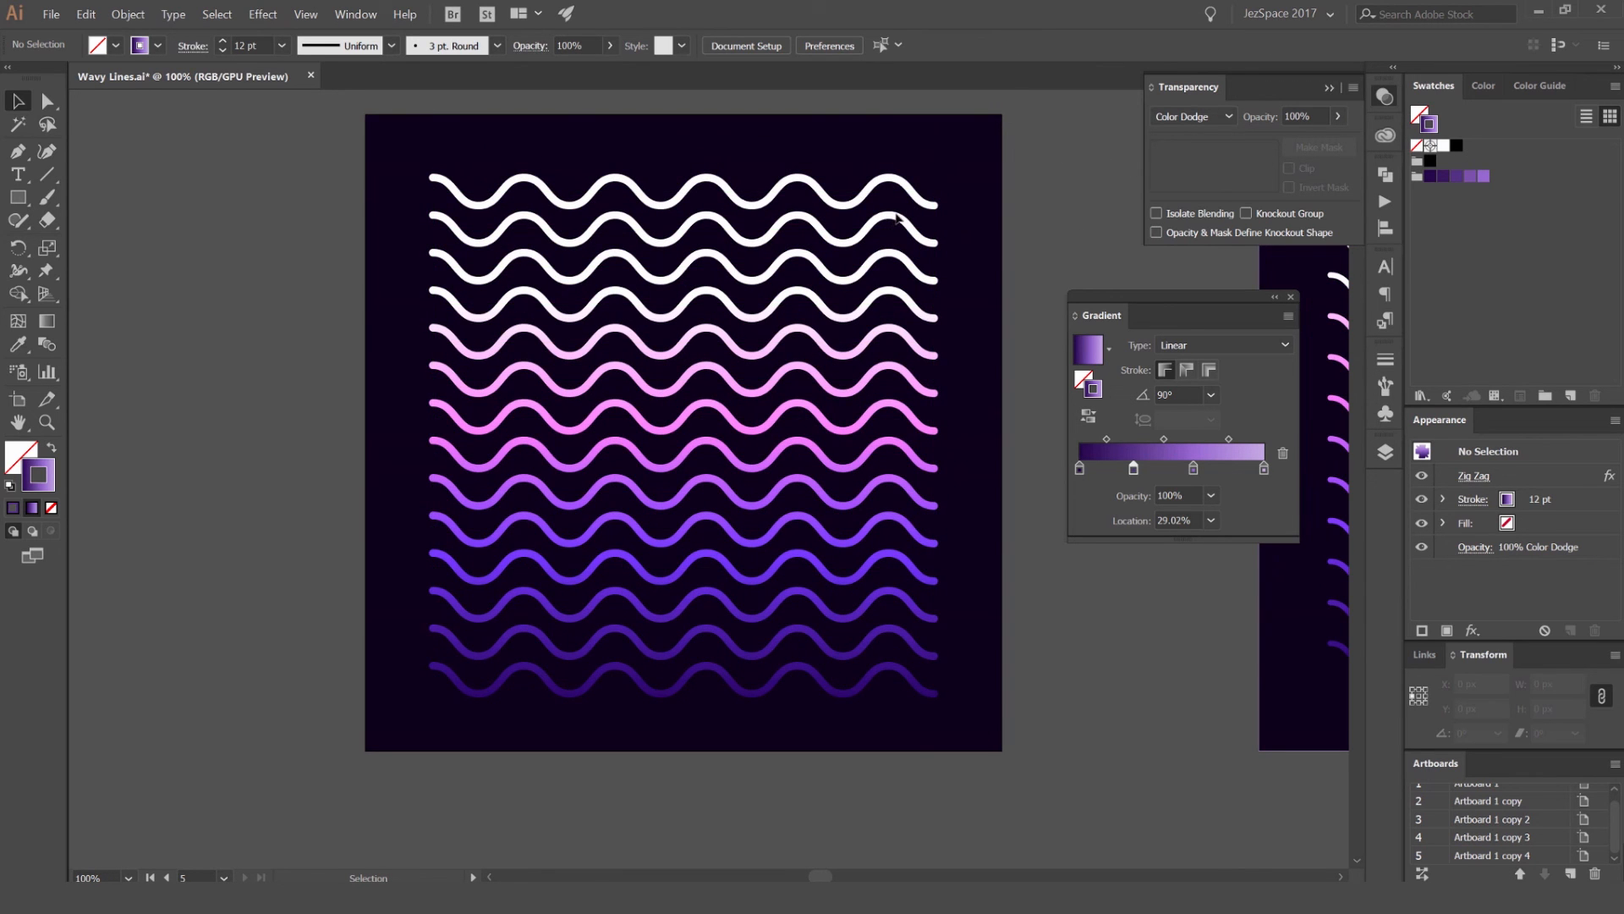
# Step: Try the Overlay blending mode on the wave compound path and undo the change
pyautogui.click(891, 222)
pyautogui.click(1192, 116)
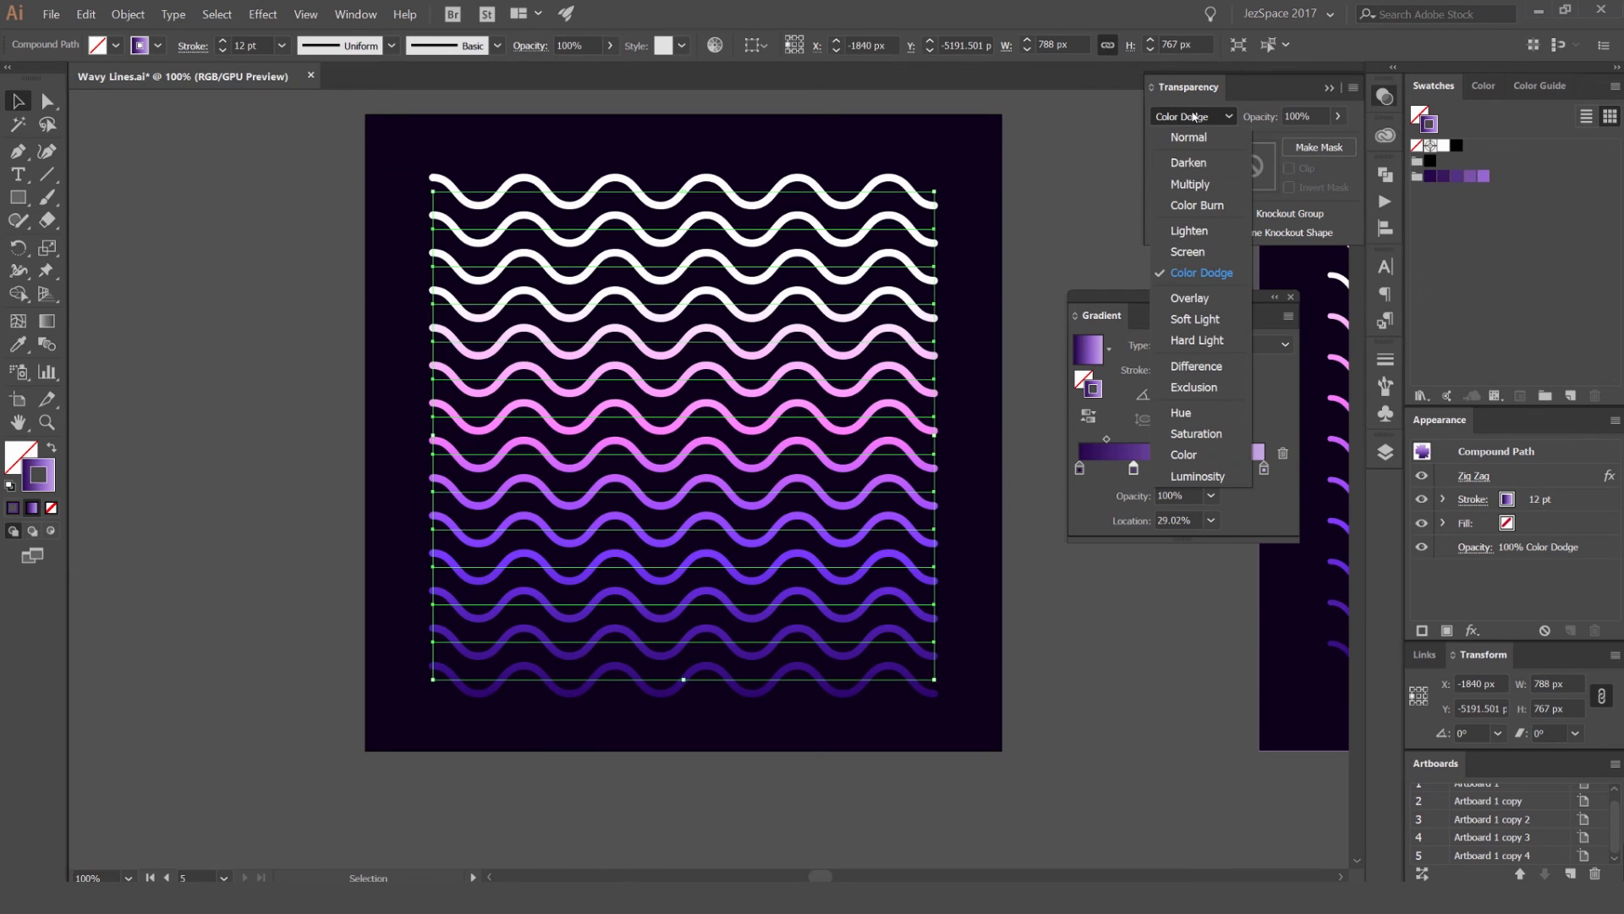
pyautogui.click(1189, 297)
pyautogui.click(977, 282)
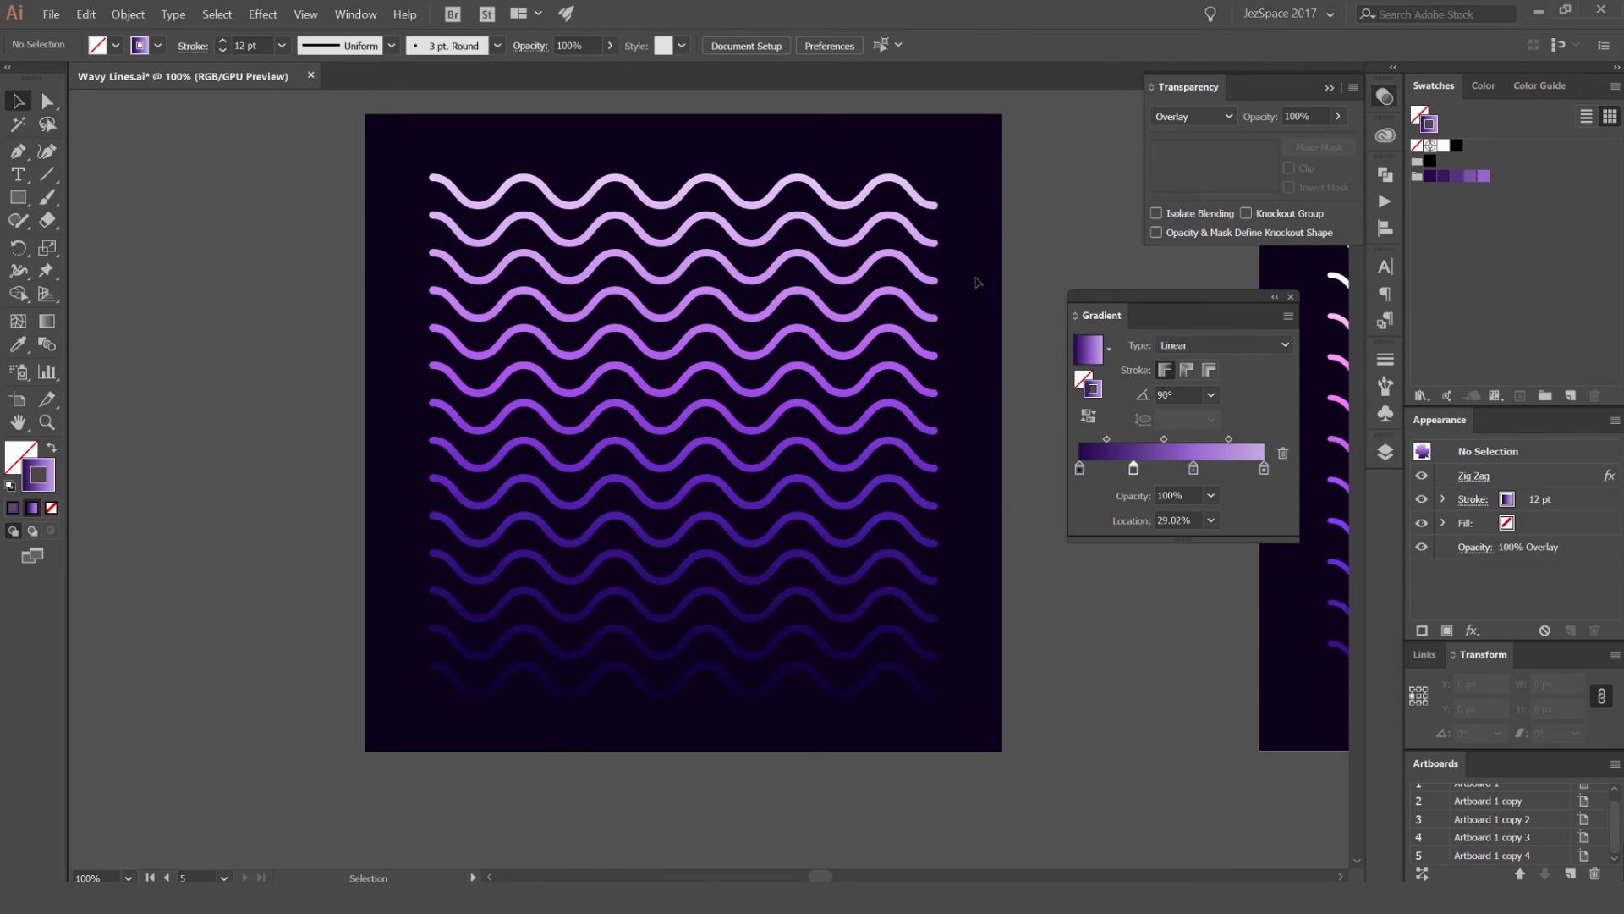
pyautogui.scroll(-1, 977, 282)
pyautogui.moveTo(1032, 242)
pyautogui.mouseDown()
pyautogui.moveTo(833, 217)
pyautogui.moveTo(952, 254)
pyautogui.mouseUp()
pyautogui.hotkey('ctrl', 'z')
pyautogui.click(953, 247)
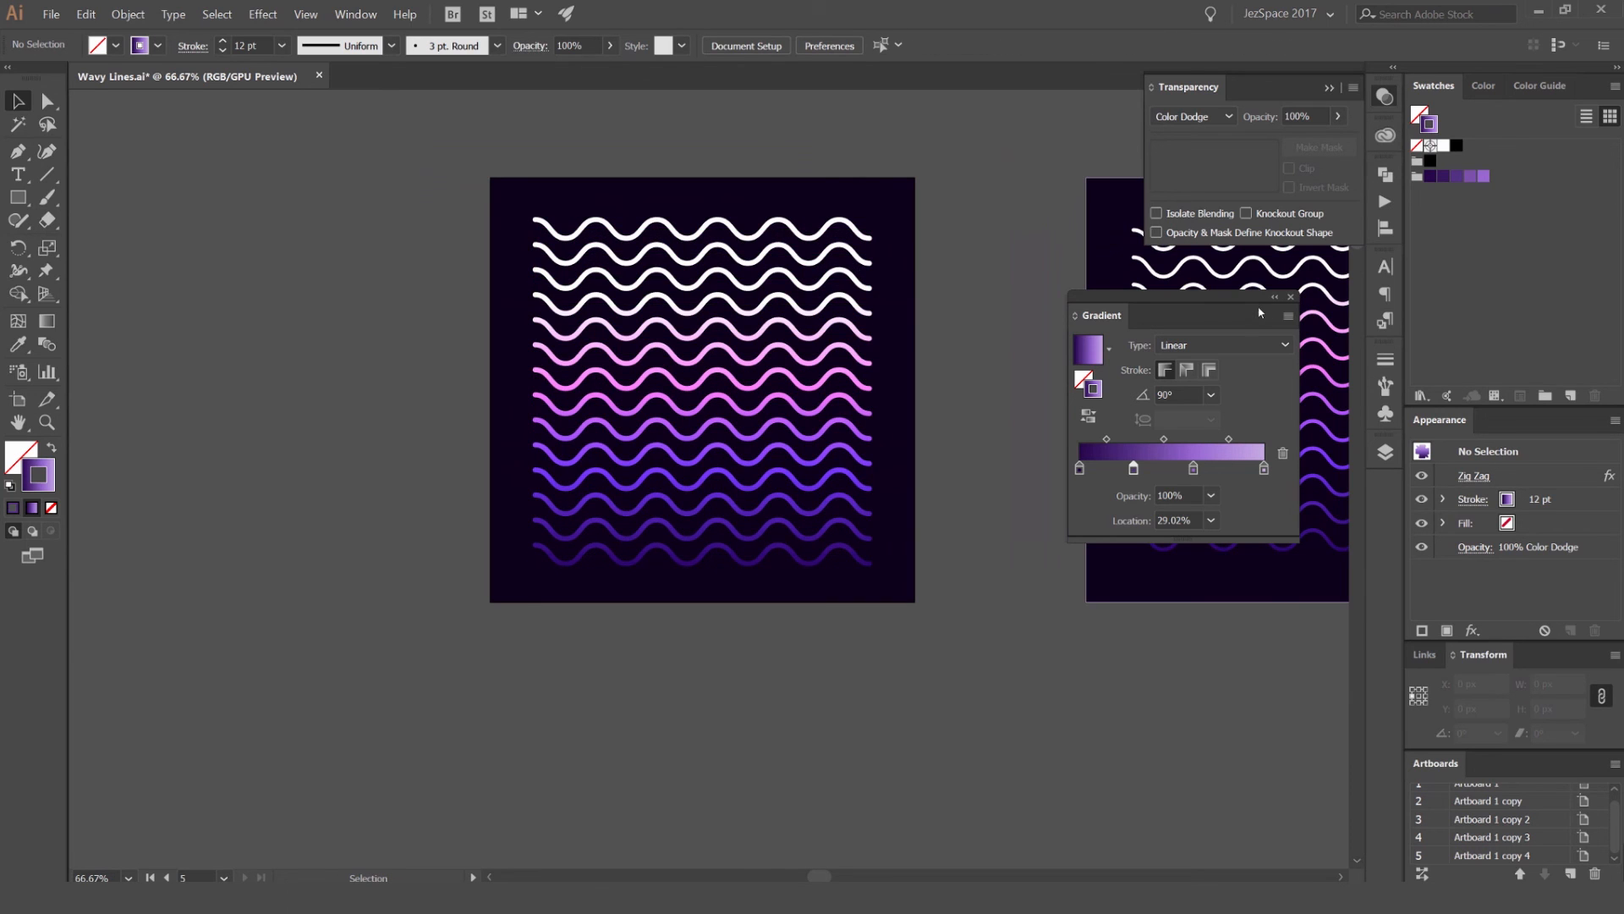